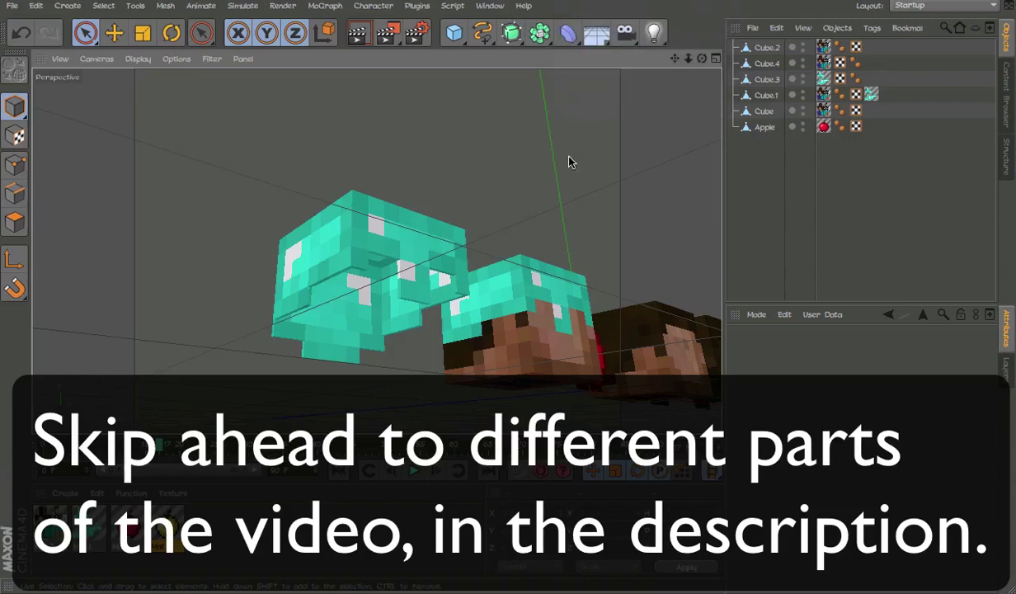
Examine the finished example models, mainly the blocky diamond helmet with its cut-out lower edge, from several angles.
left_click_drag(569, 158, 440, 284, "alt")
left_click_drag(553, 275, 684, 208, "alt")
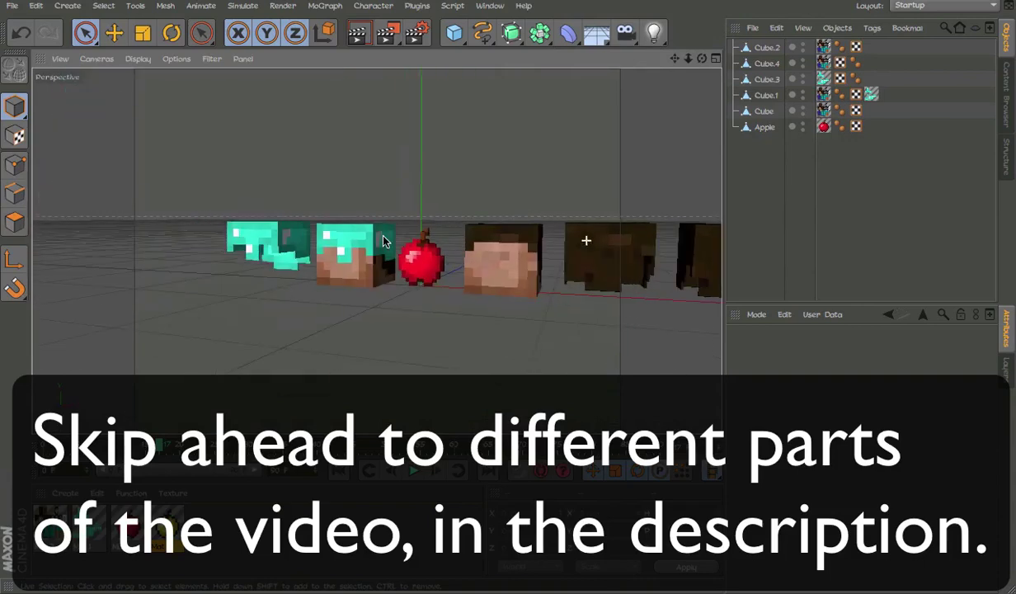
left_click_drag(396, 235, 533, 252, "alt")
left_click(301, 255)
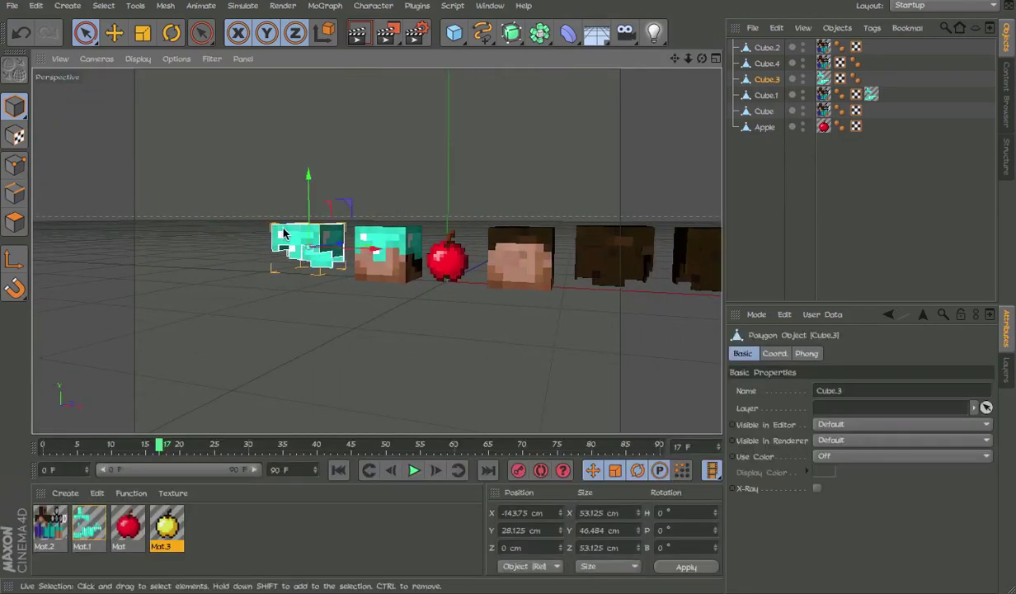
scroll(312, 247, "up", 6)
middle_click_drag(375, 246, 401, 246, "alt")
left_click_drag(401, 245, 481, 236, "alt")
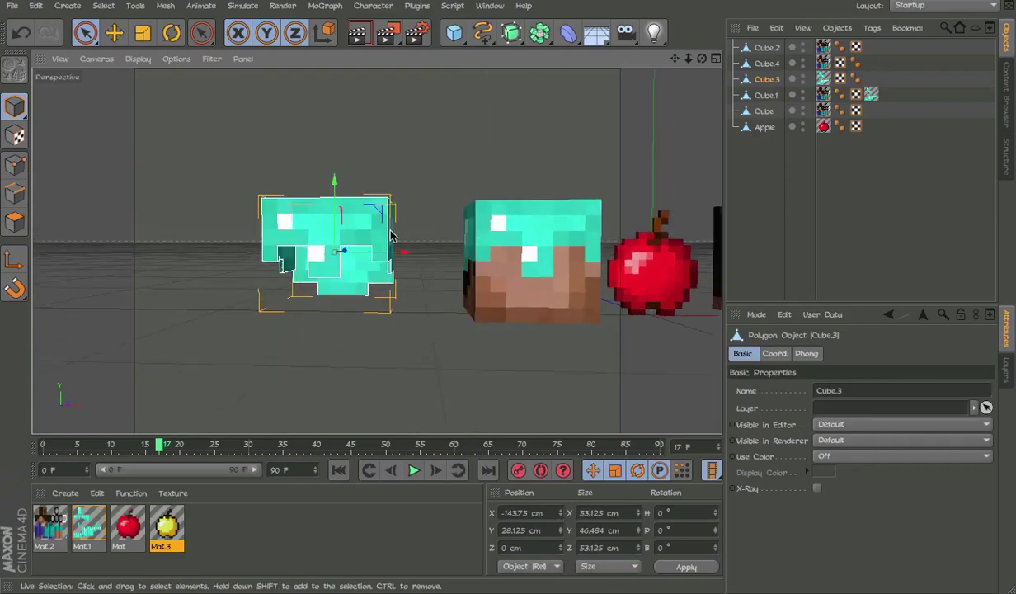
left_click_drag(392, 236, 475, 188, "alt")
scroll(458, 190, "up", 4)
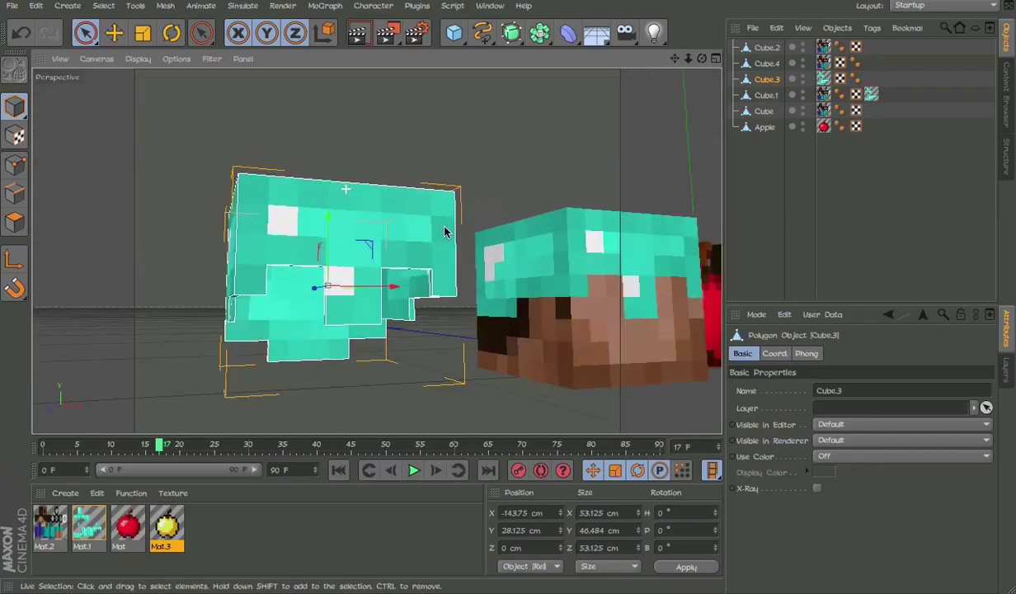
left_click_drag(445, 233, 520, 262, "alt")
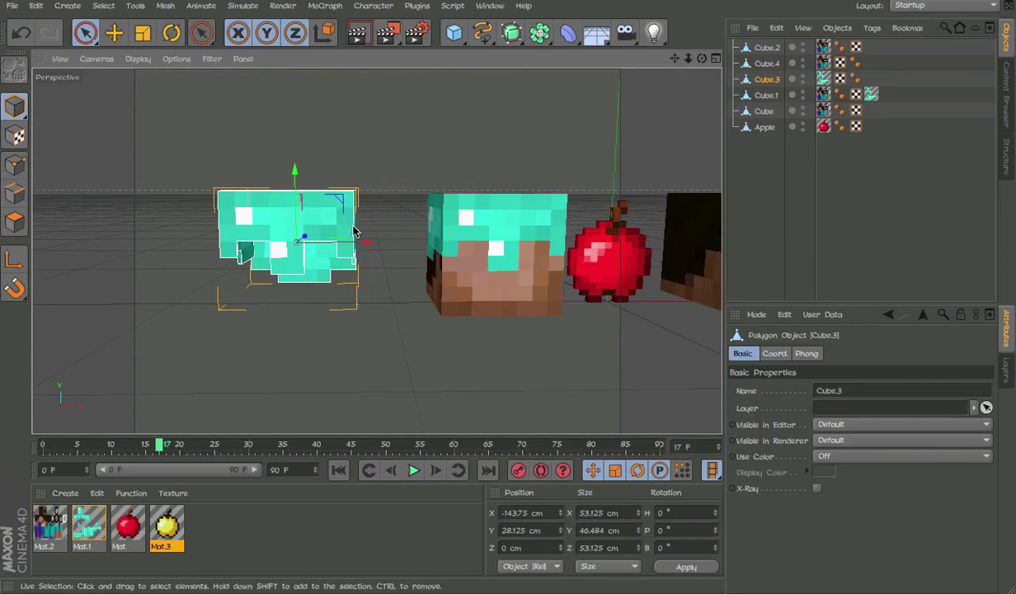
left_click_drag(354, 232, 486, 346, "alt")
middle_click_drag(471, 314, 390, 267, "alt")
Examine the head wearing the helmet texture, the plain Steve head and the separate hair pieces in the example scene.
left_click(452, 275)
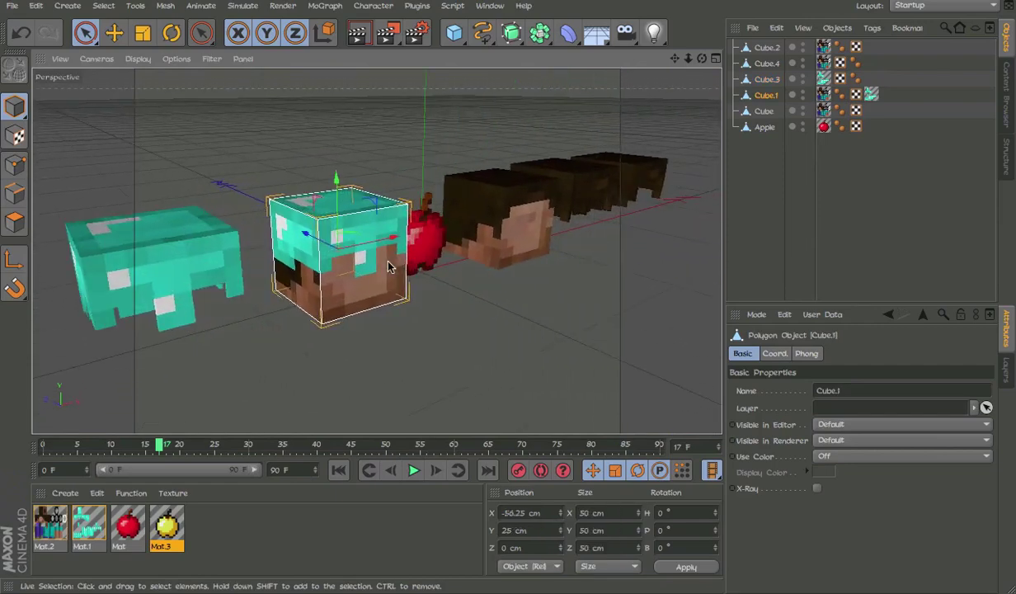
left_click_drag(389, 267, 283, 248, "alt")
left_click(453, 224)
left_click(502, 221)
middle_click_drag(502, 222, 451, 230, "alt")
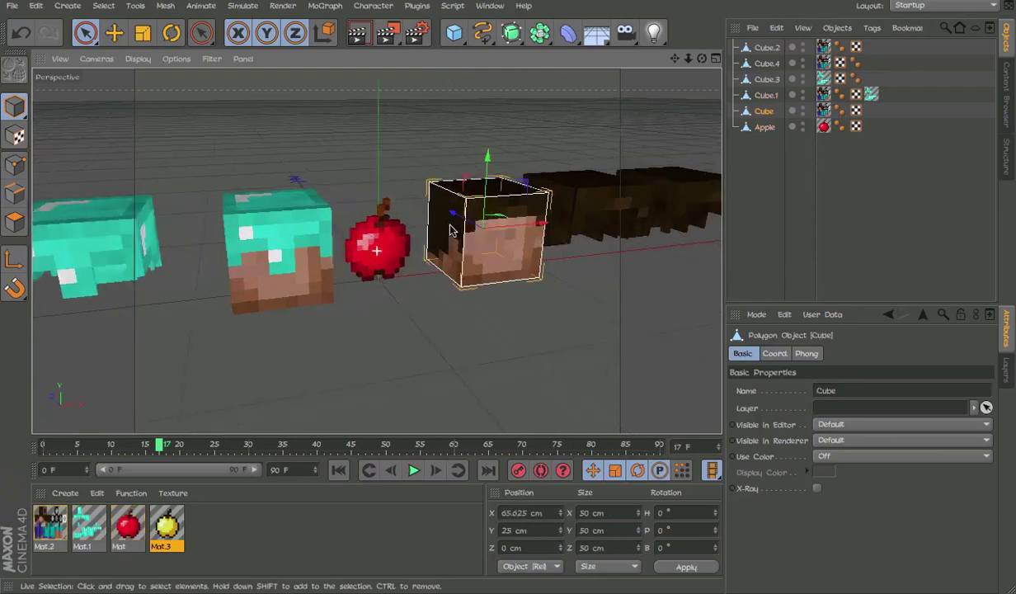
left_click_drag(450, 230, 438, 223, "alt")
left_click(597, 183)
left_click(499, 208)
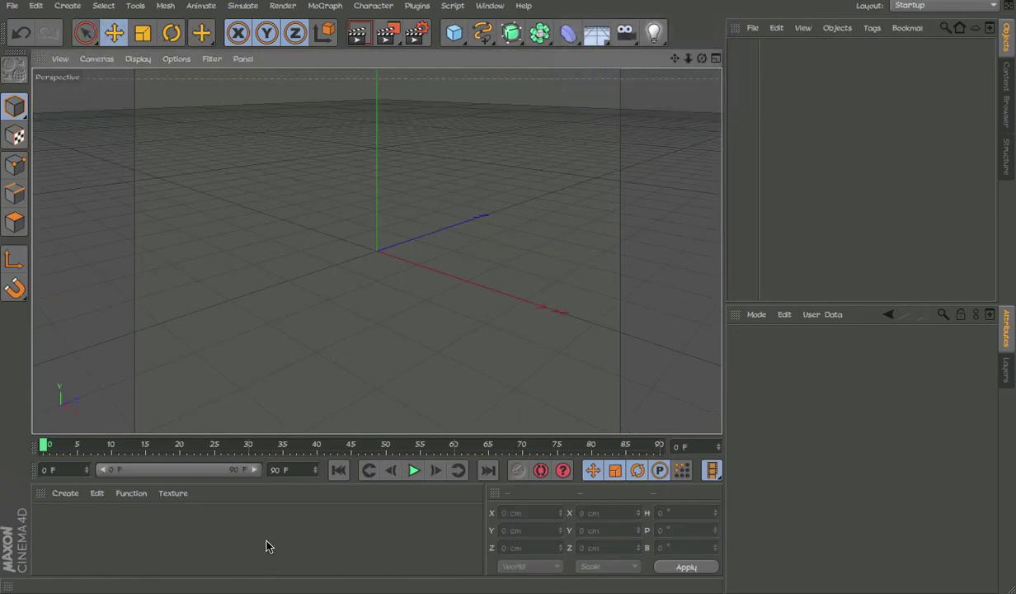
Create a new material and turn off its Specular channel.
double_click(194, 564)
double_click(50, 526)
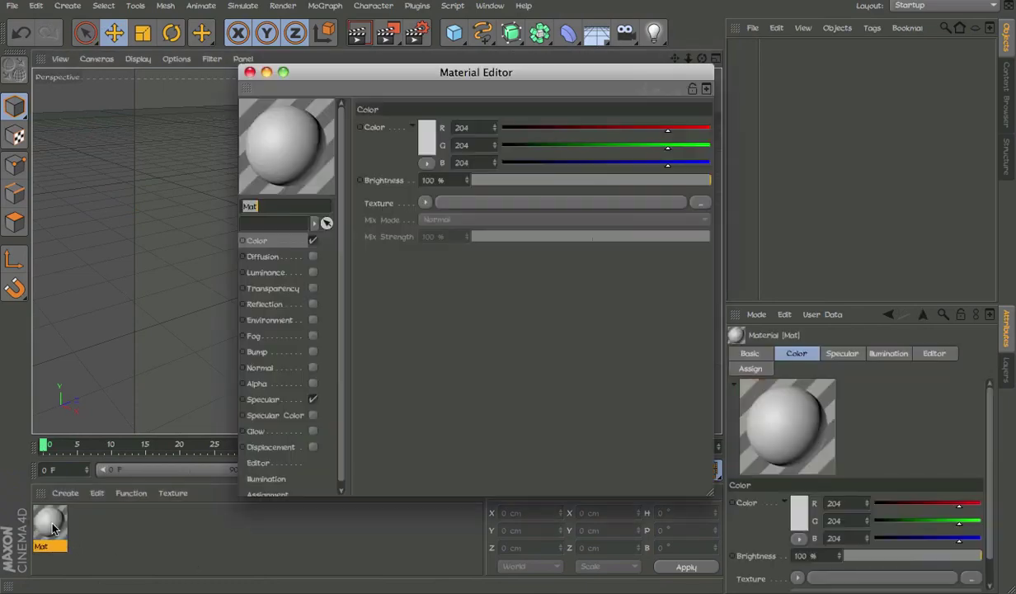
left_click(314, 400)
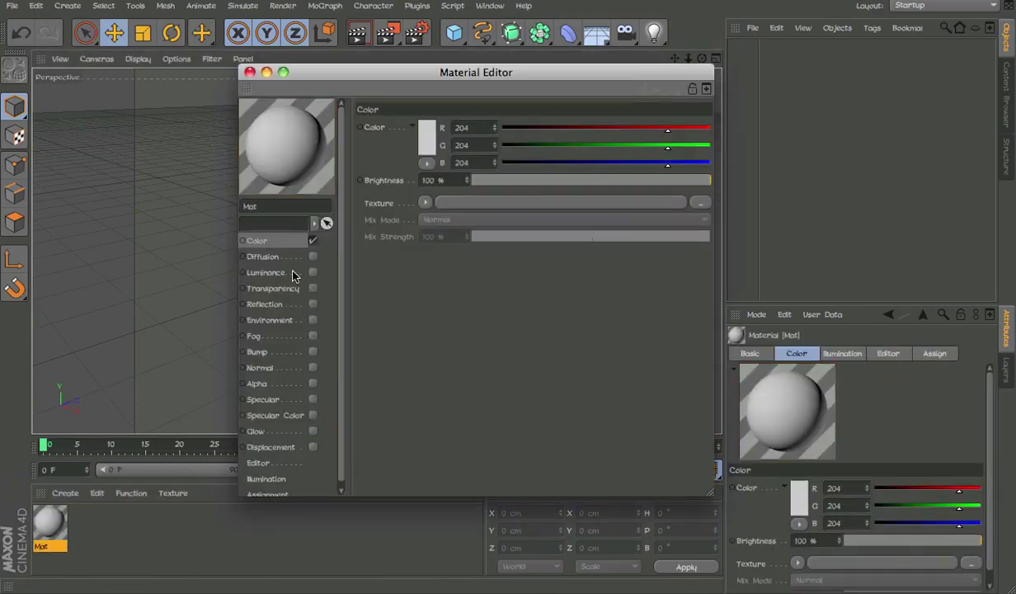
Load the Steve skin image as the material's Color texture with sampling set to None, and switch the material preview to a flat plane.
left_click(462, 202)
double_click(336, 301)
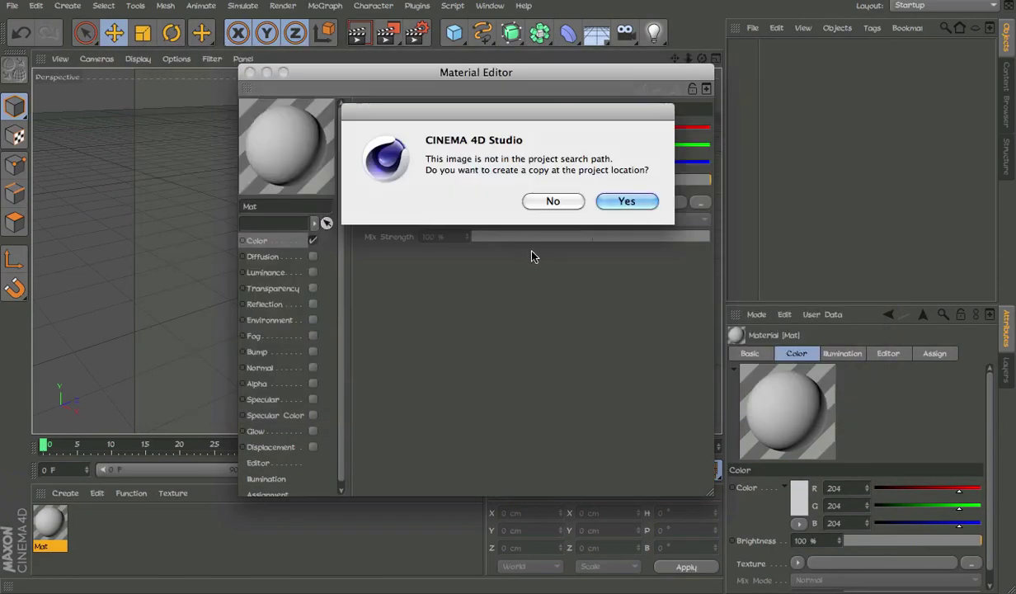
left_click(532, 201)
left_click(533, 219)
left_click(525, 231)
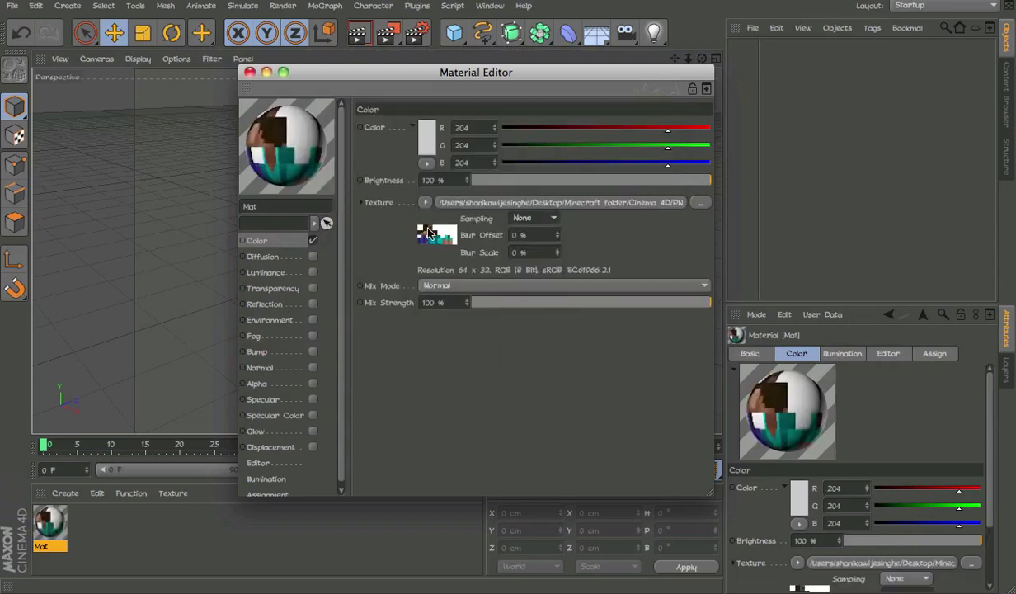
right_click(310, 185)
left_click(396, 238)
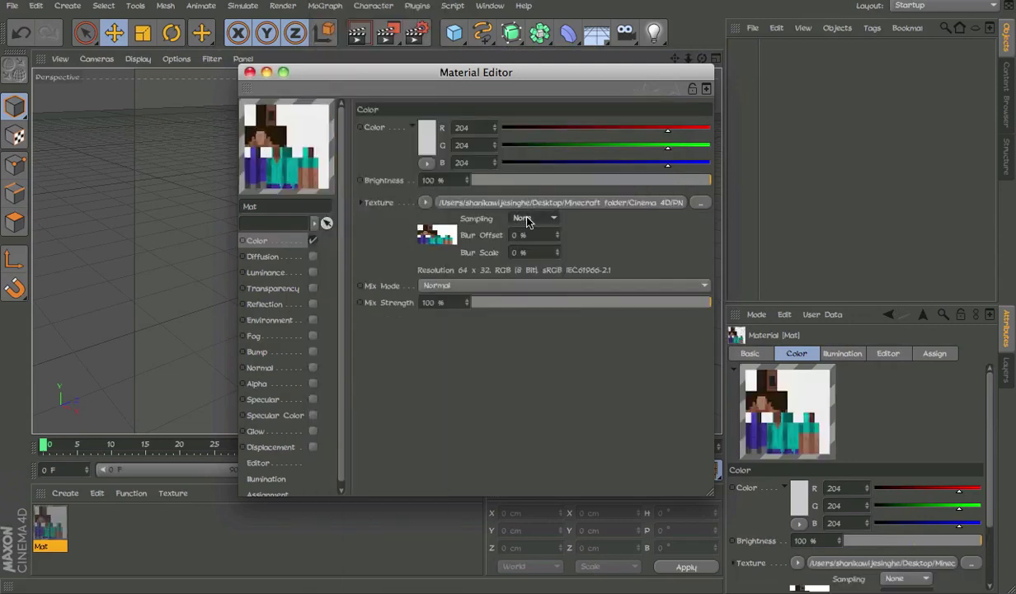
Enable the material's Alpha channel and paste the copied Color texture into it, closing the material editor when done.
right_click(380, 202)
left_click(418, 259)
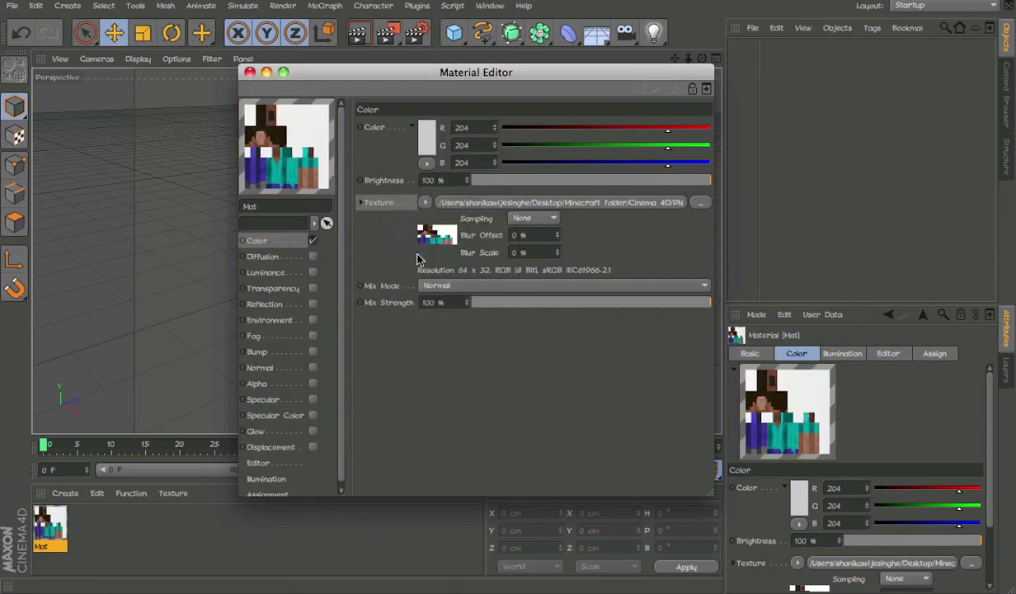
left_click(314, 385)
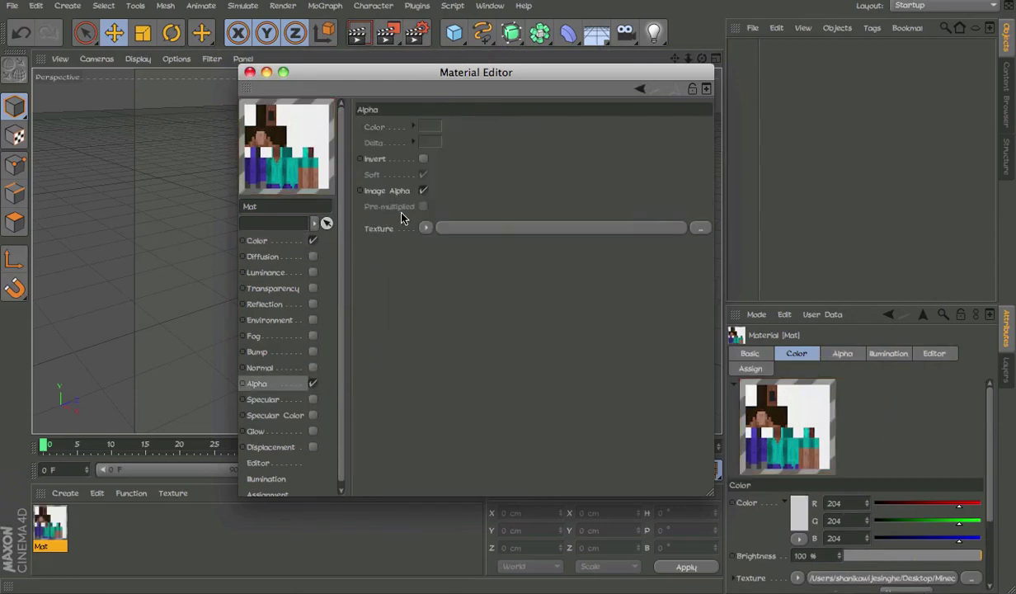
right_click(401, 217)
right_click(402, 222)
left_click(430, 288)
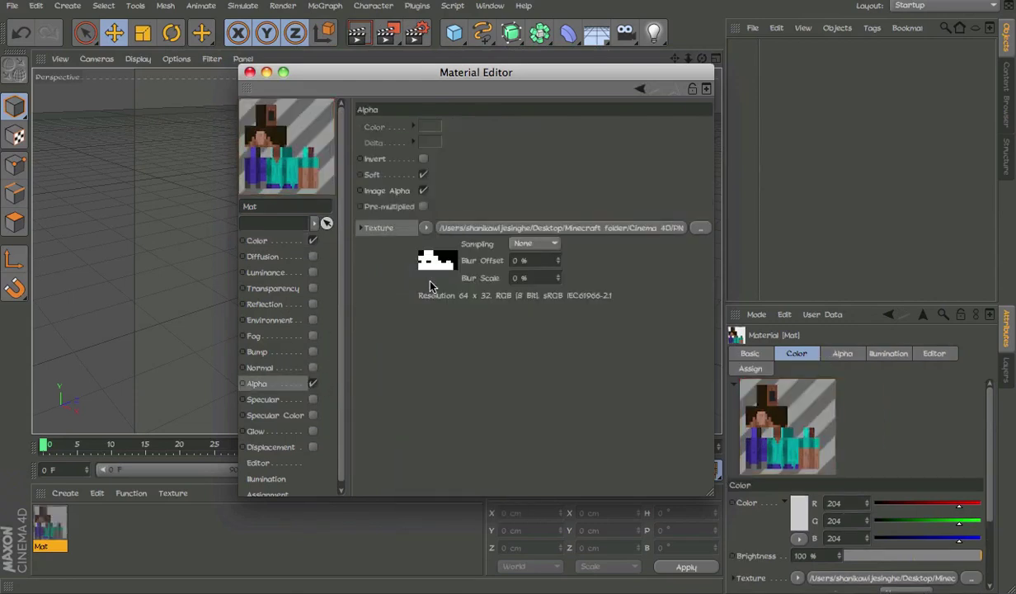
left_click(250, 71)
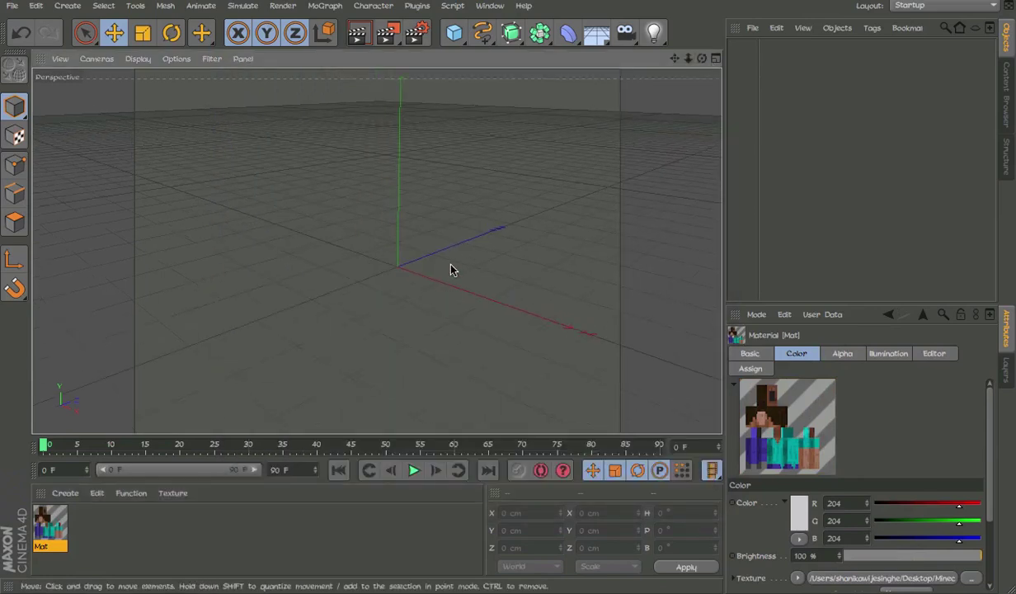
Add a cube to the scene and apply the skin material to it.
left_click(455, 33)
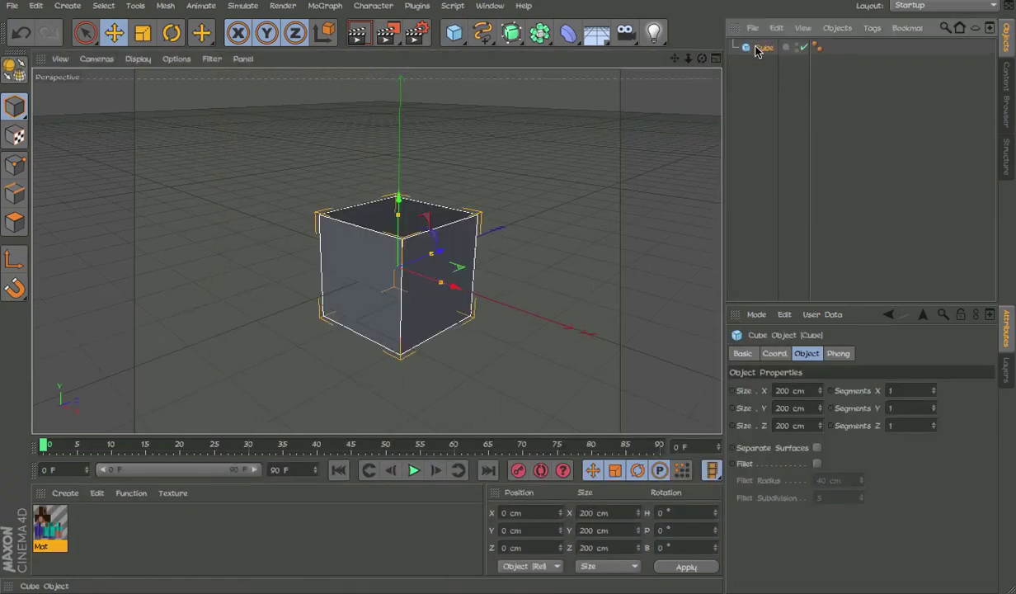
left_click_drag(59, 518, 347, 310)
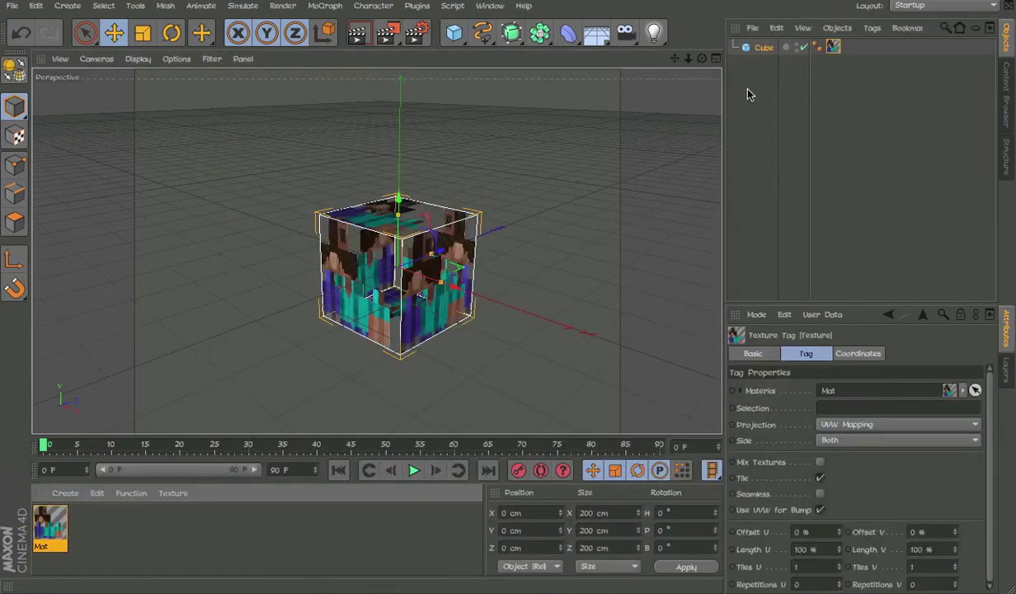
Set the cube's size to 50 cm in X, Y and Z.
left_click(754, 51)
left_click(790, 391)
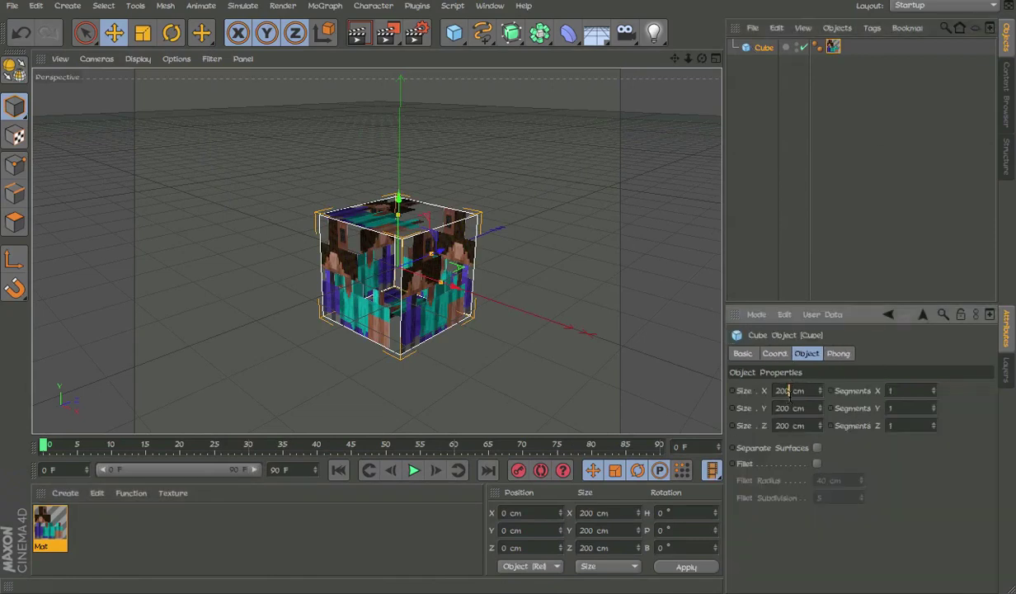
type("50")
key("Tab")
type("50")
key("Tab")
type("50")
key("Return")
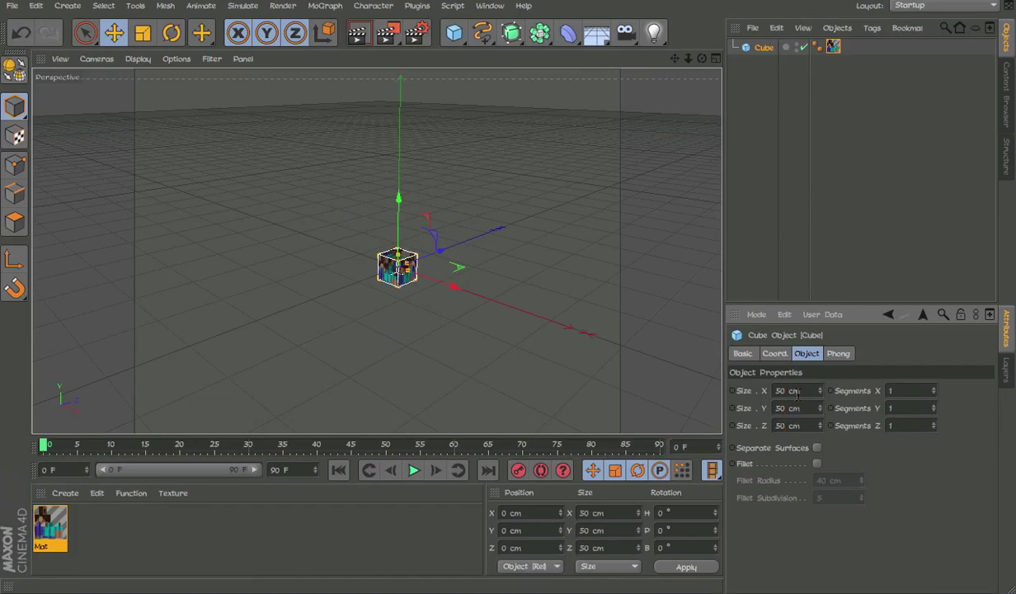
Make the cube editable, undoing the stray move made on it.
scroll(385, 248, "up", 3)
scroll(431, 322, "up", 5)
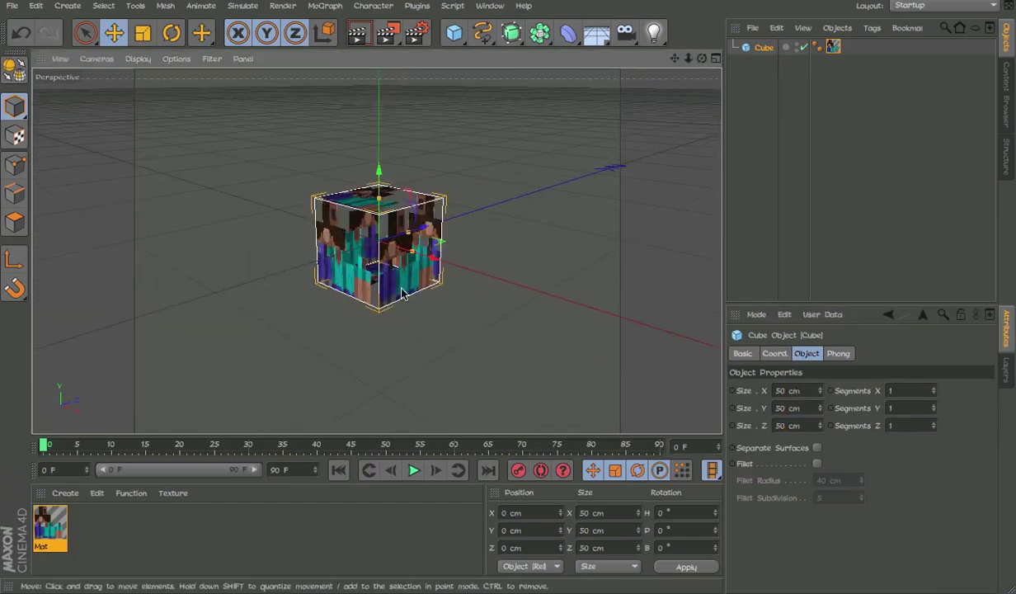
middle_click_drag(402, 292, 422, 311, "alt")
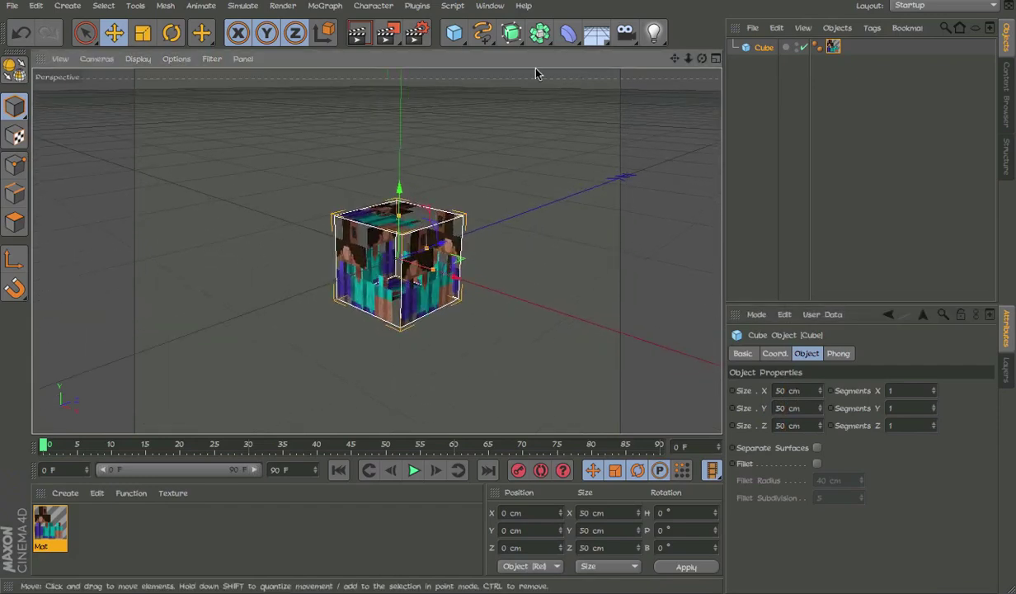
key("c")
left_click_drag(399, 191, 520, 206)
key("ctrl+z")
Quantize movement to 3.125 cm steps and raise the cube to a Y position of 25 cm.
left_click(946, 354)
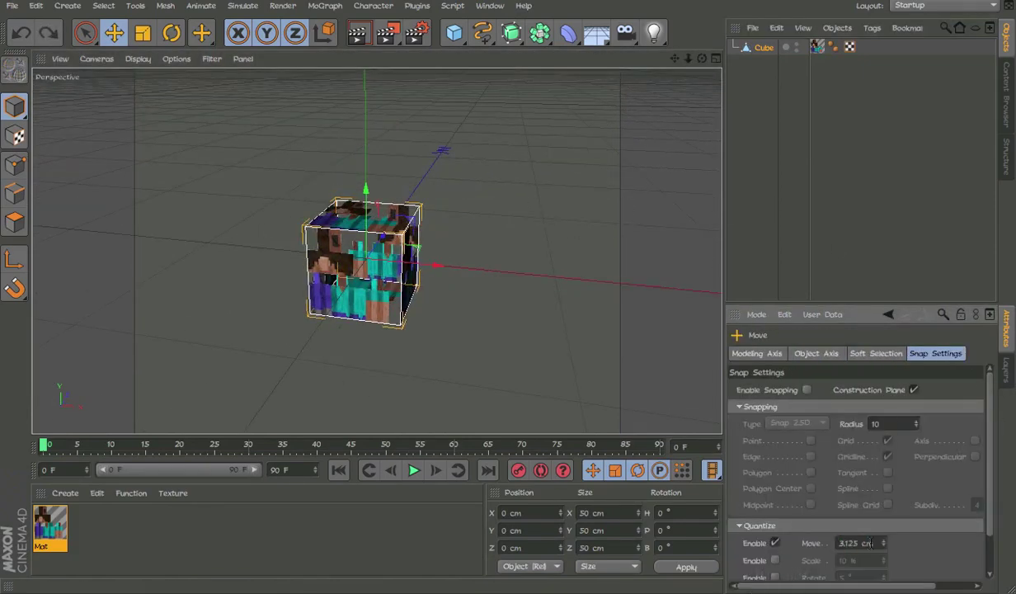
left_click_drag(364, 183, 358, 147)
left_click_drag(397, 289, 379, 154, "alt")
key("ctrl+z")
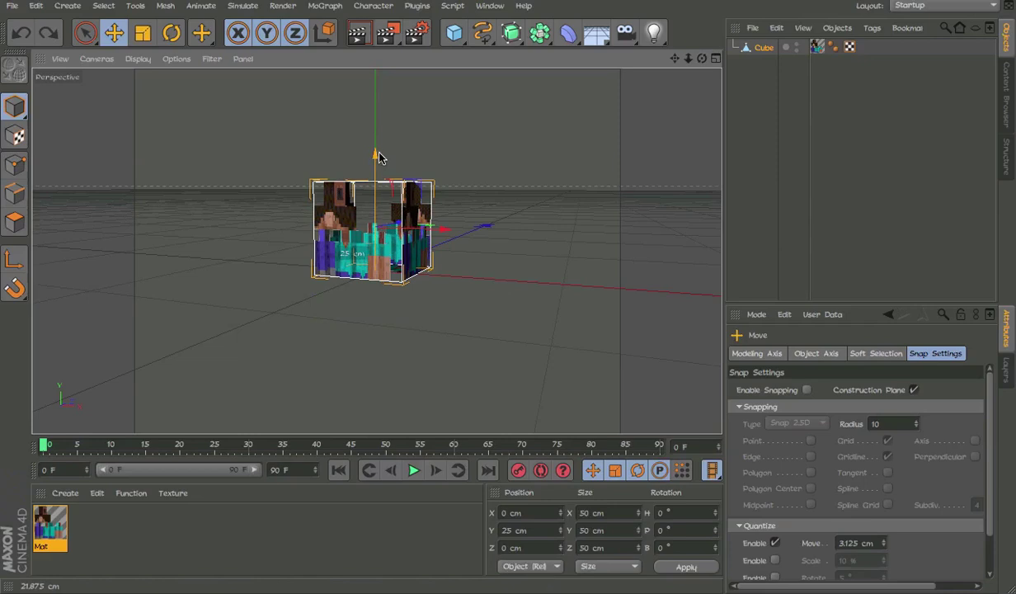
Switch to the BP UV Edit layout and select all of the cube's faces in UV Polygon Edit mode.
middle_click_drag(411, 236, 396, 258, "alt")
left_click_drag(373, 273, 348, 273, "alt")
middle_click_drag(414, 306, 432, 360, "alt")
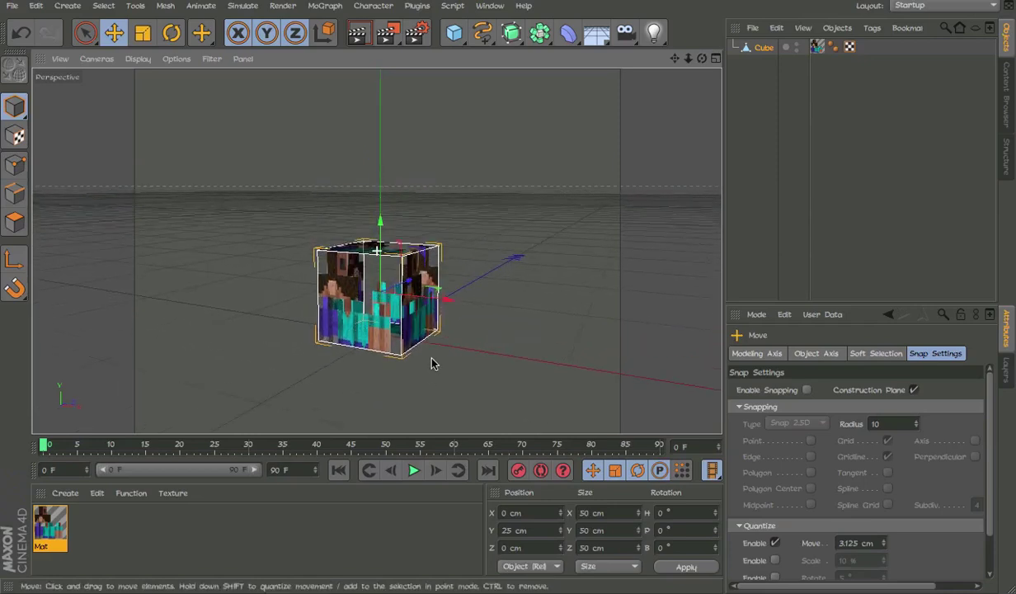
left_click_drag(434, 323, 401, 320, "alt")
middle_click_drag(424, 320, 454, 319, "alt")
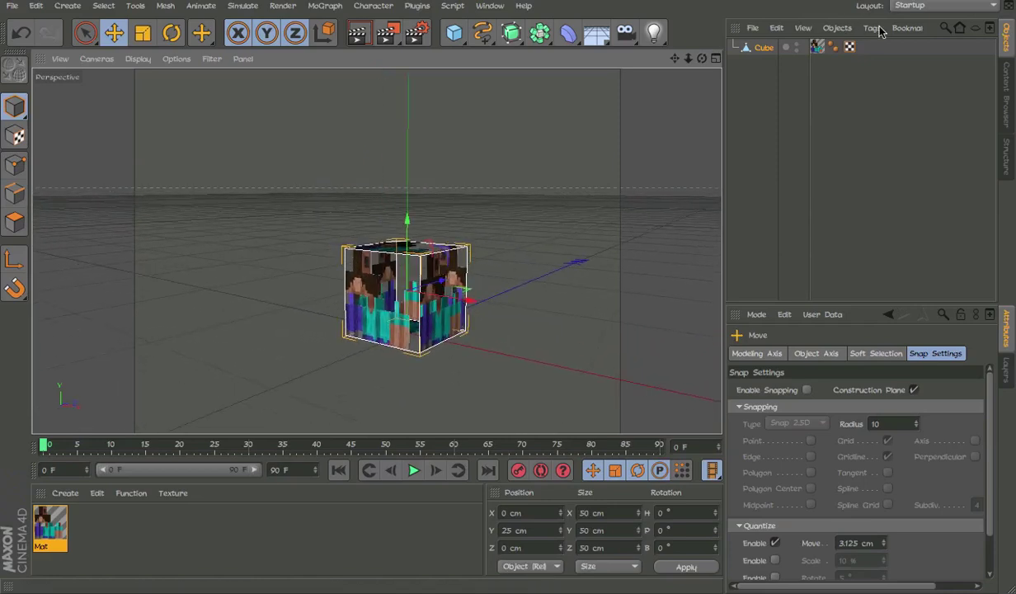
left_click(904, 6)
left_click(904, 91)
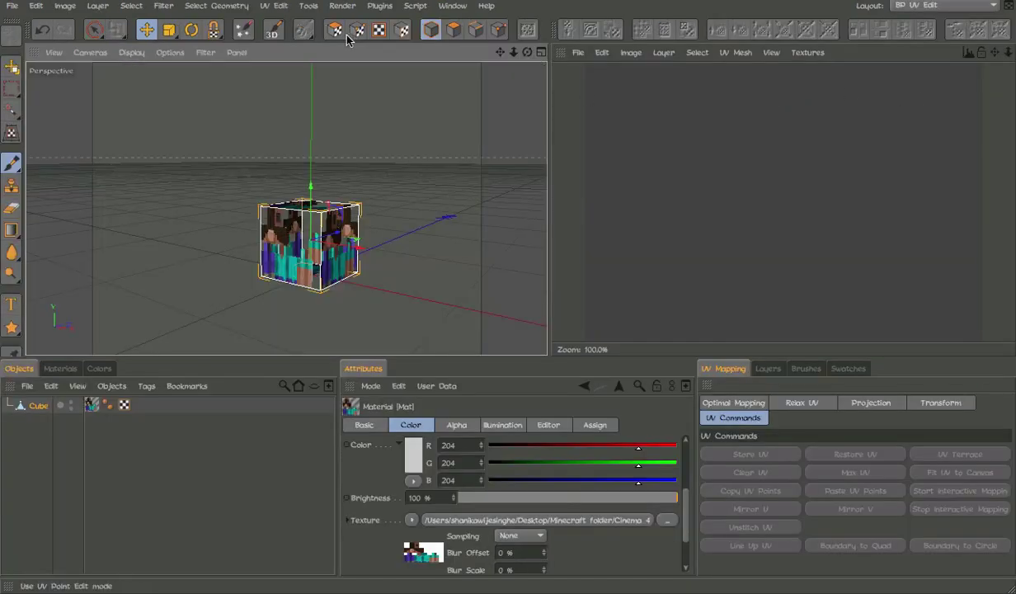
left_click(335, 30)
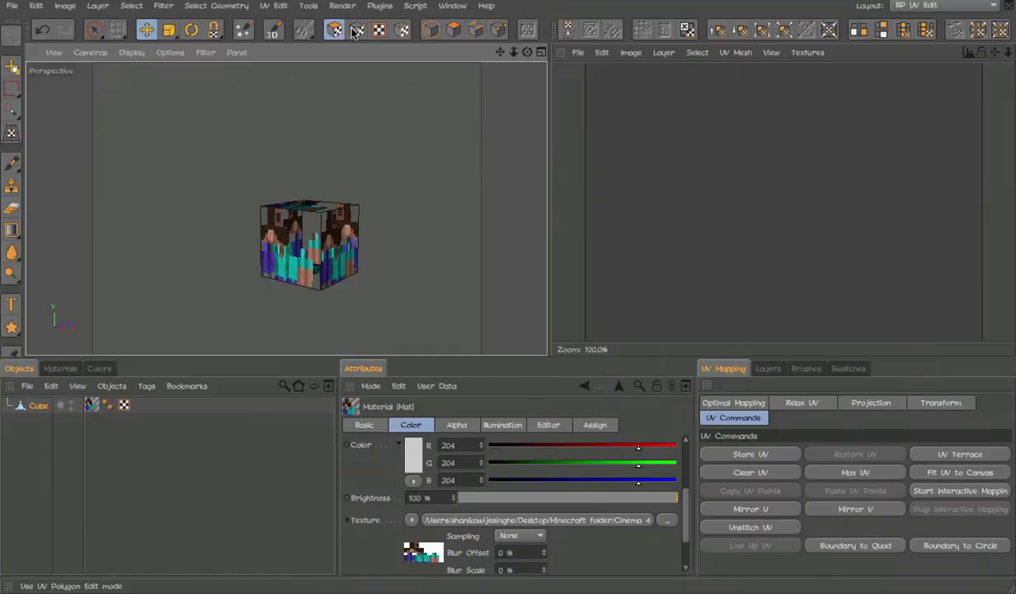
key("ctrl+a")
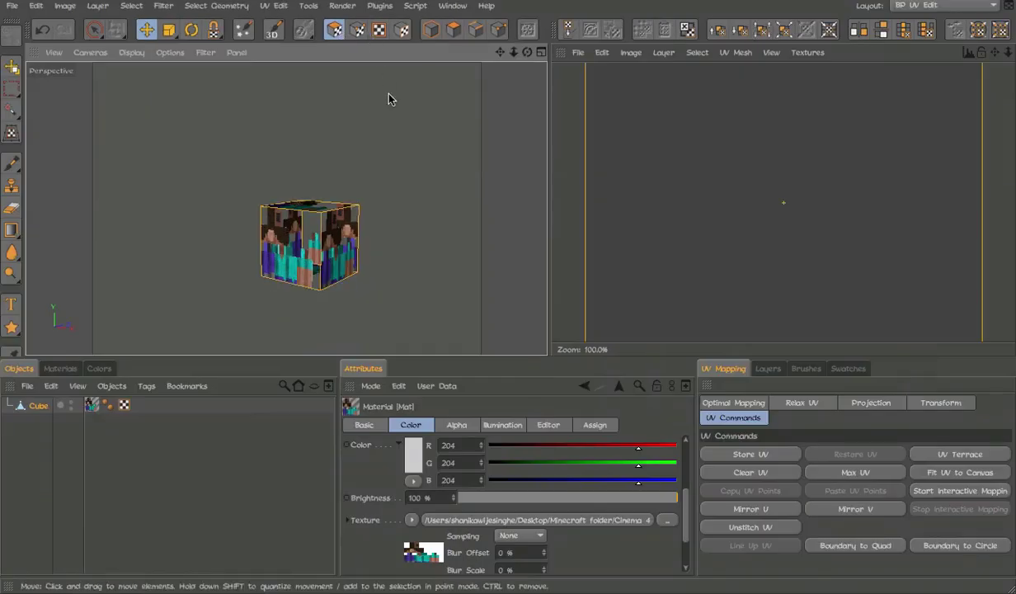
Open the Steve skin image in the texture view, keeping UV Polygon Edit mode active.
left_click(578, 52)
left_click(611, 92)
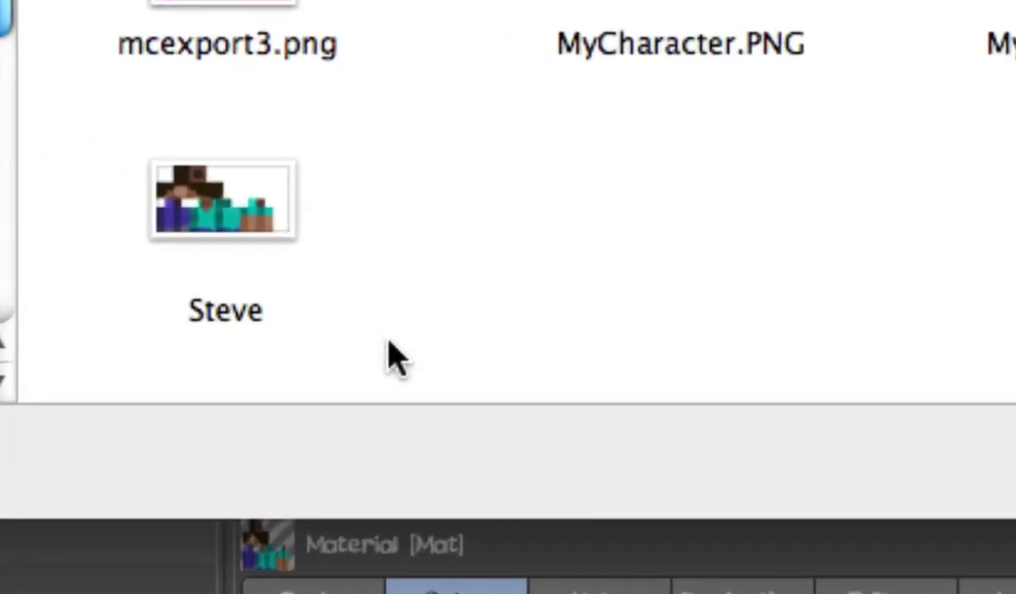
double_click(224, 202)
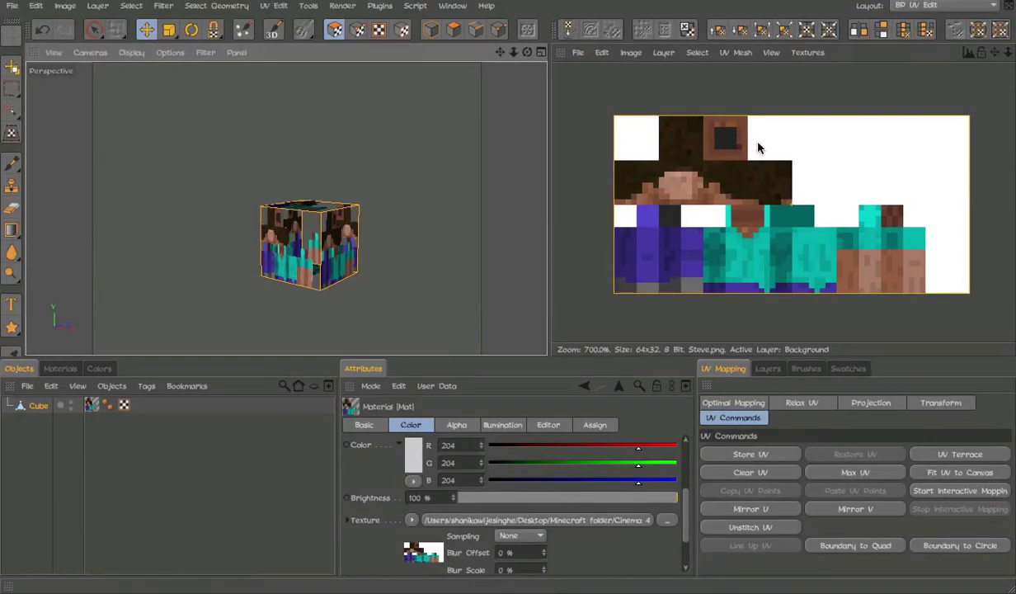
scroll(758, 150, "up", 5)
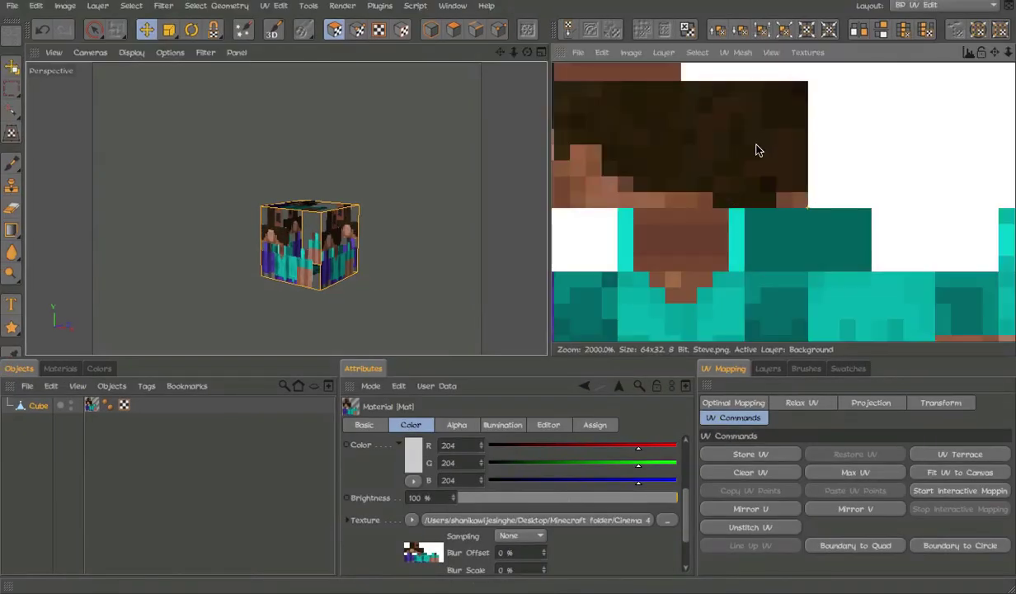
scroll(747, 165, "down", 2)
scroll(742, 173, "up", 1)
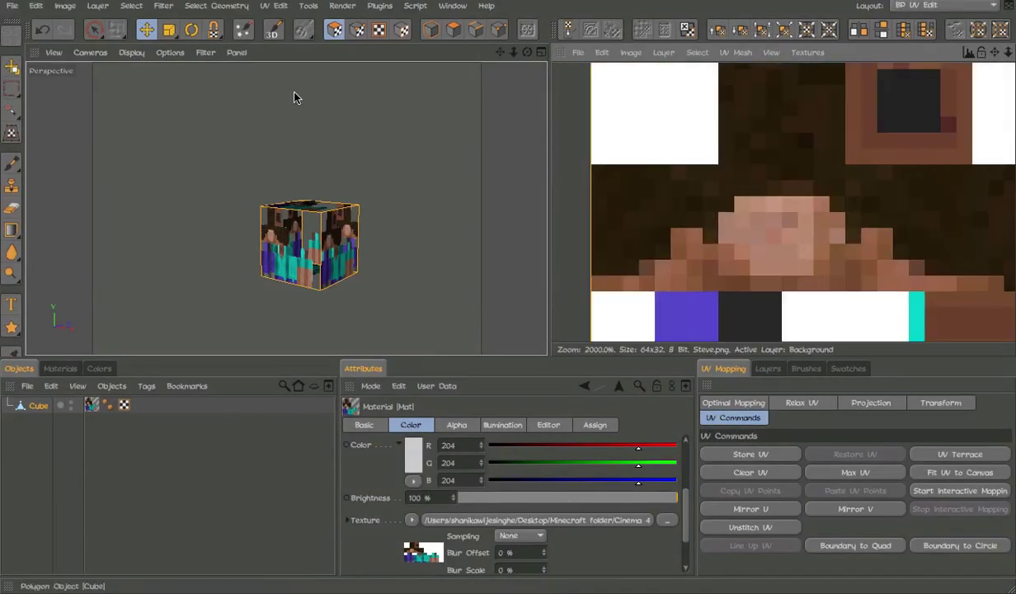
left_click(334, 33)
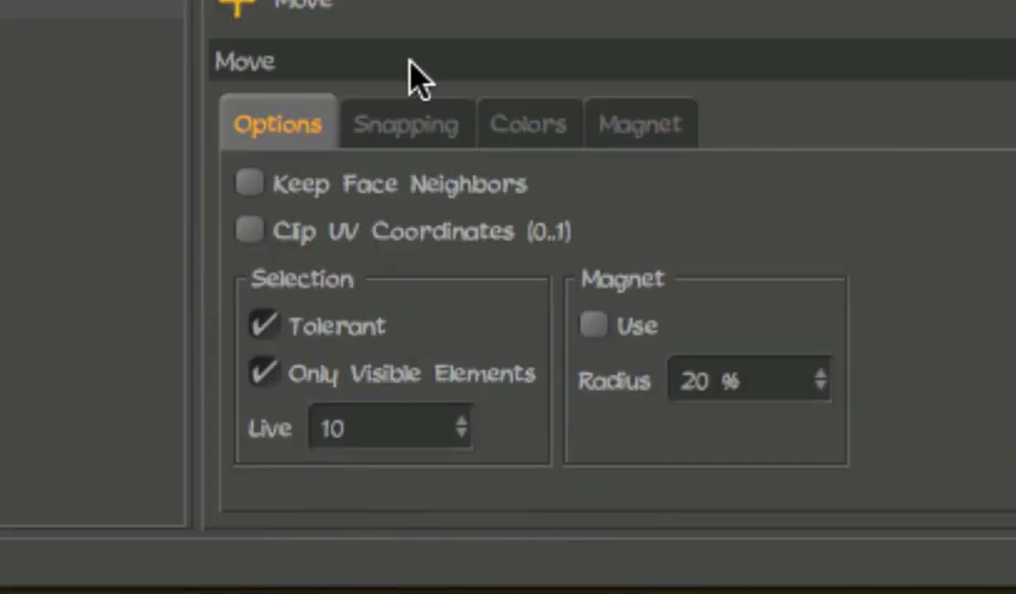
Enable quantizing for Move and Scale, setting both values to 3.125 %.
left_click(412, 123)
left_click(361, 239)
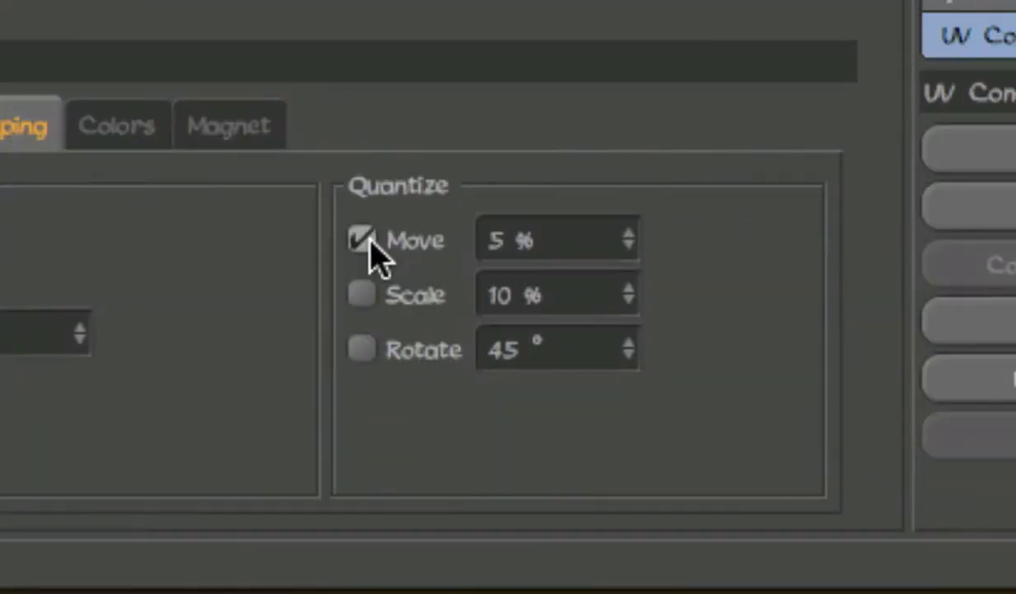
left_click(362, 295)
left_click(486, 240)
type("3.125")
key("Tab")
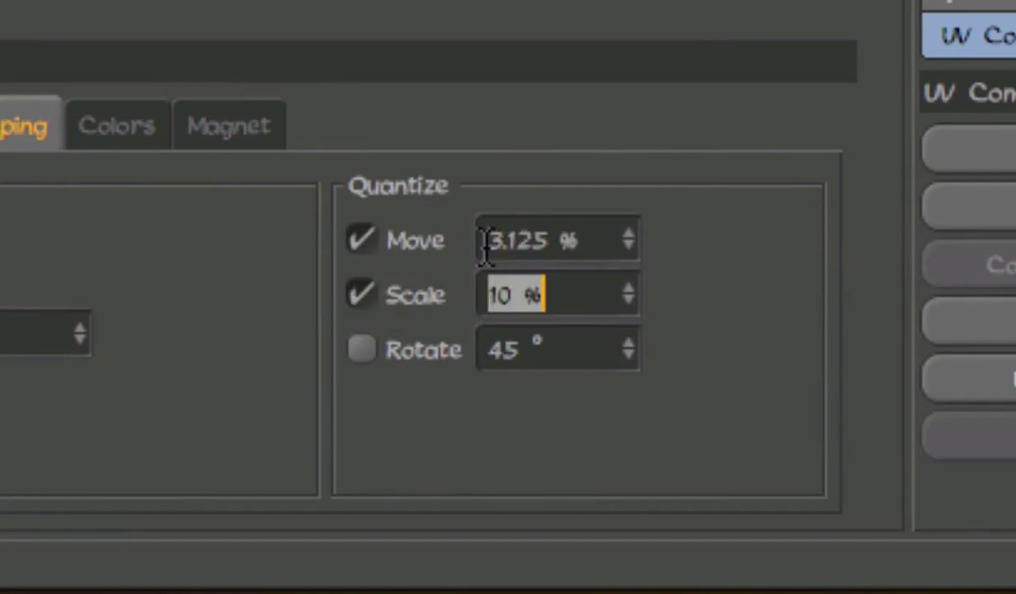
type("3.125")
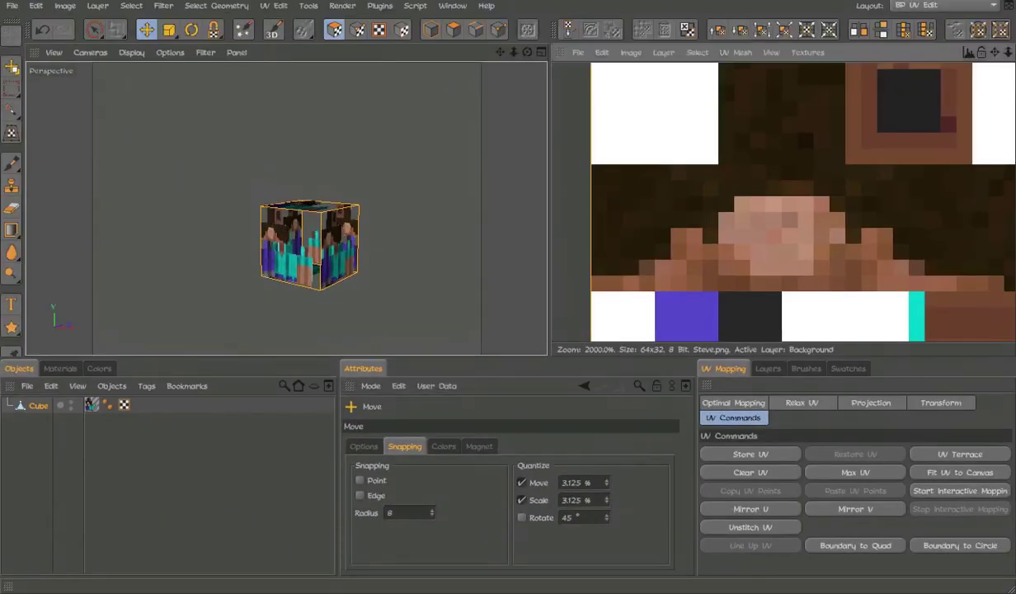
Move the cube's UV polygons so their upper-left corner sits on the upper-left corner of Steve's face in the texture.
left_click_drag(726, 177, 824, 305)
left_click_drag(777, 171, 809, 172)
middle_click_drag(332, 221, 340, 198, "alt")
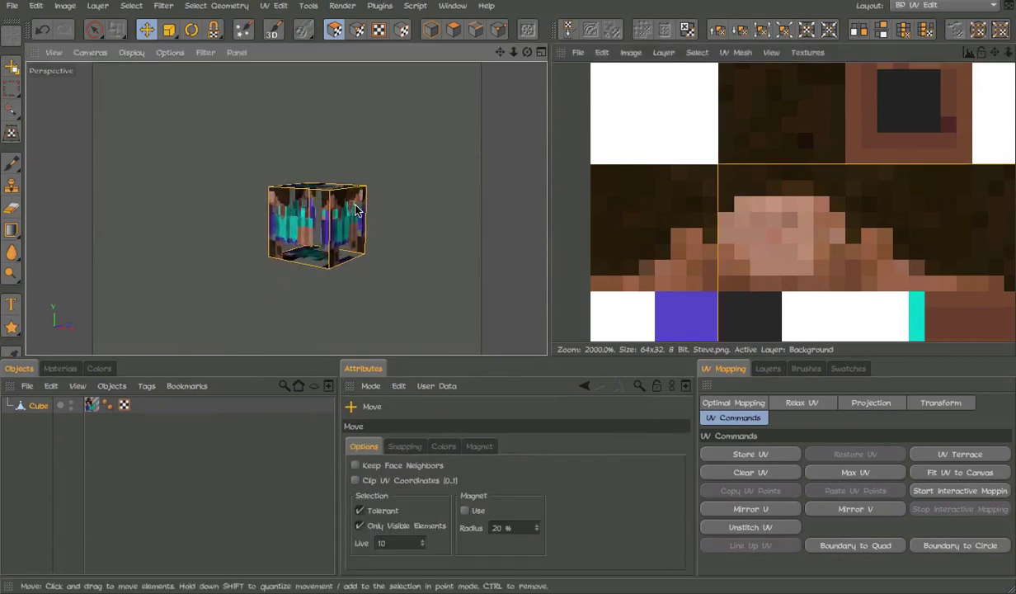
scroll(340, 198, "up", 3)
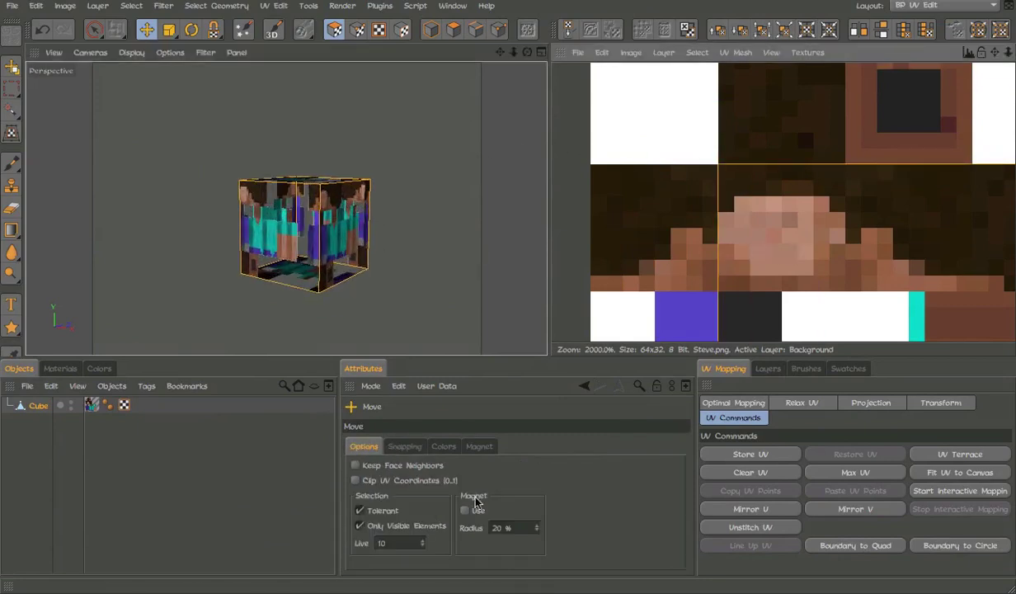
Try finer quantize steps by dividing the Move value by 4 and halving the Scale value repeatedly down to 0.391 %.
left_click(405, 446)
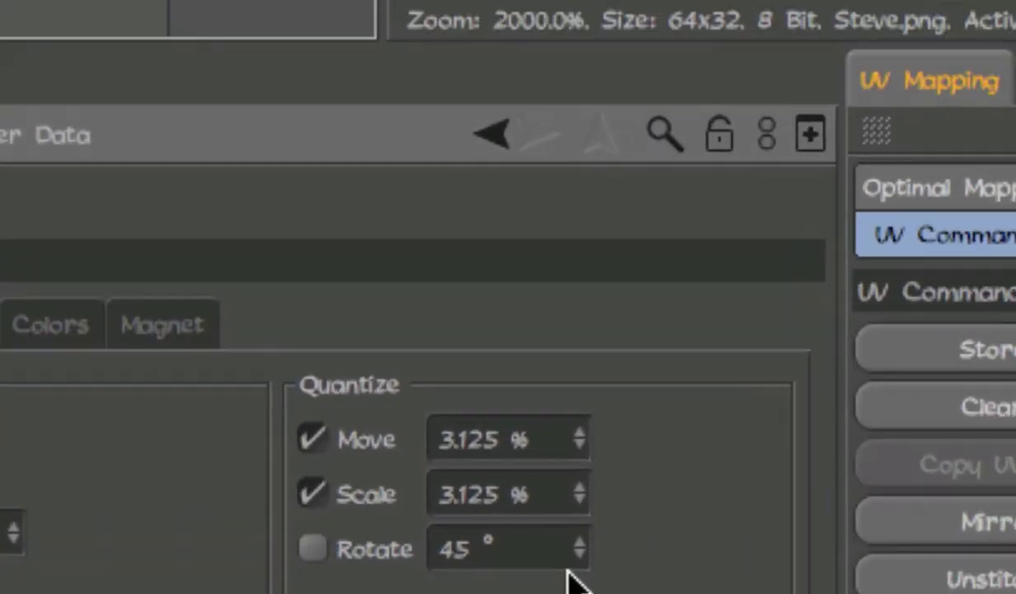
right_click(577, 446)
left_click(486, 435)
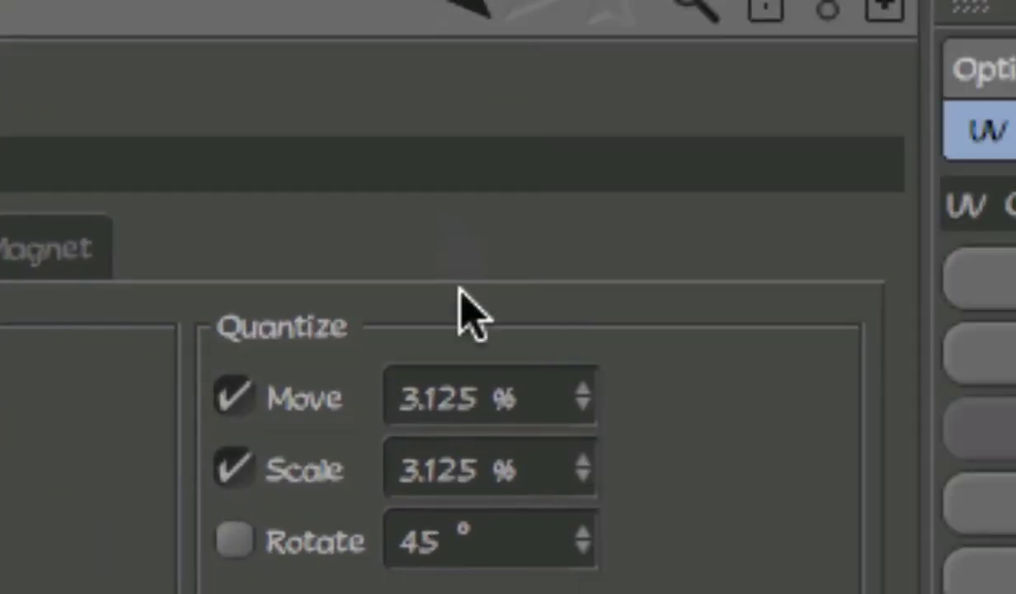
type("/4")
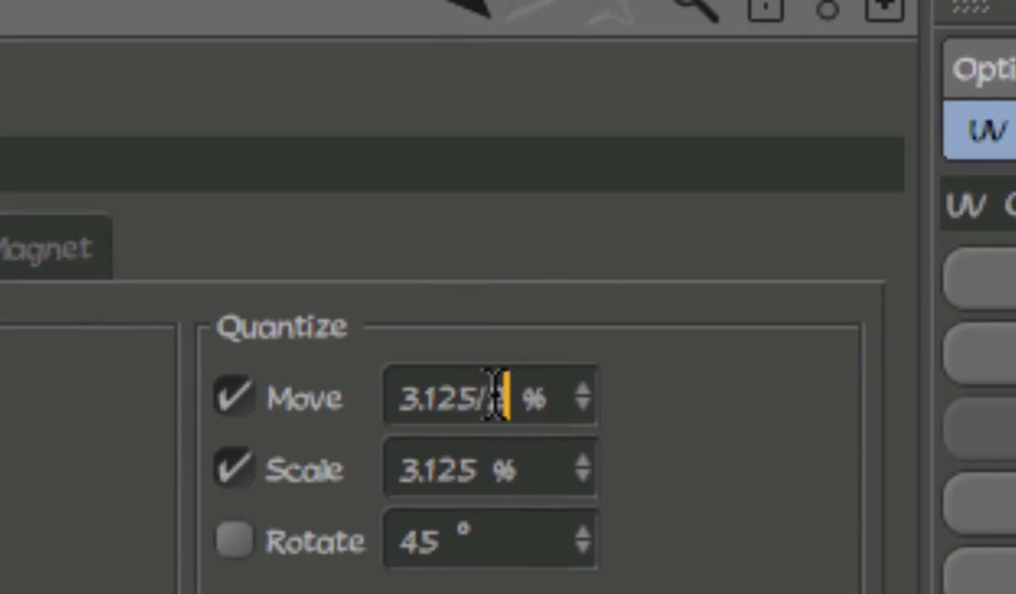
key("Return")
type("/2")
key("Return")
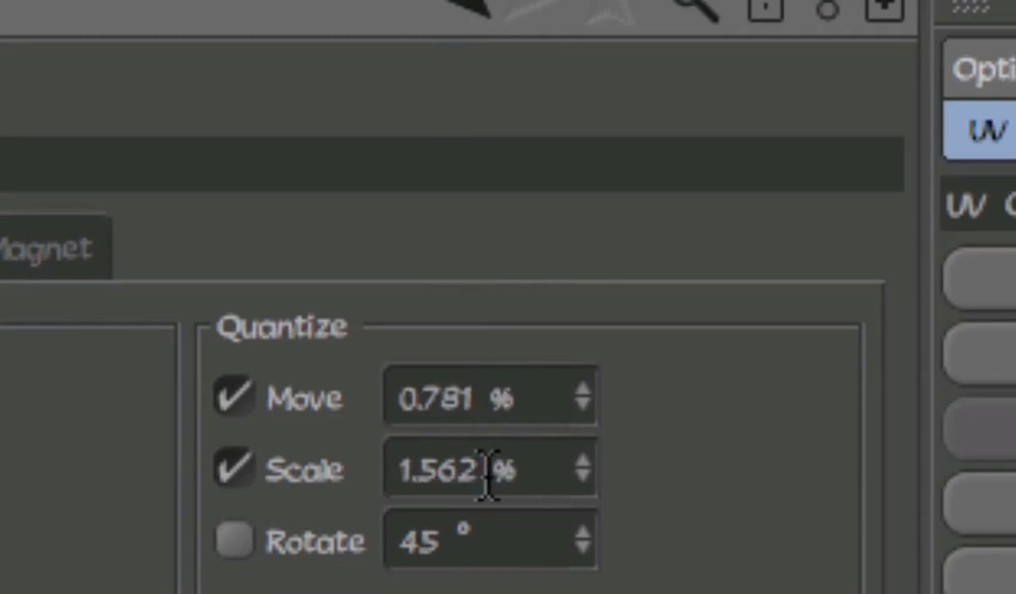
type("/2")
key("Return")
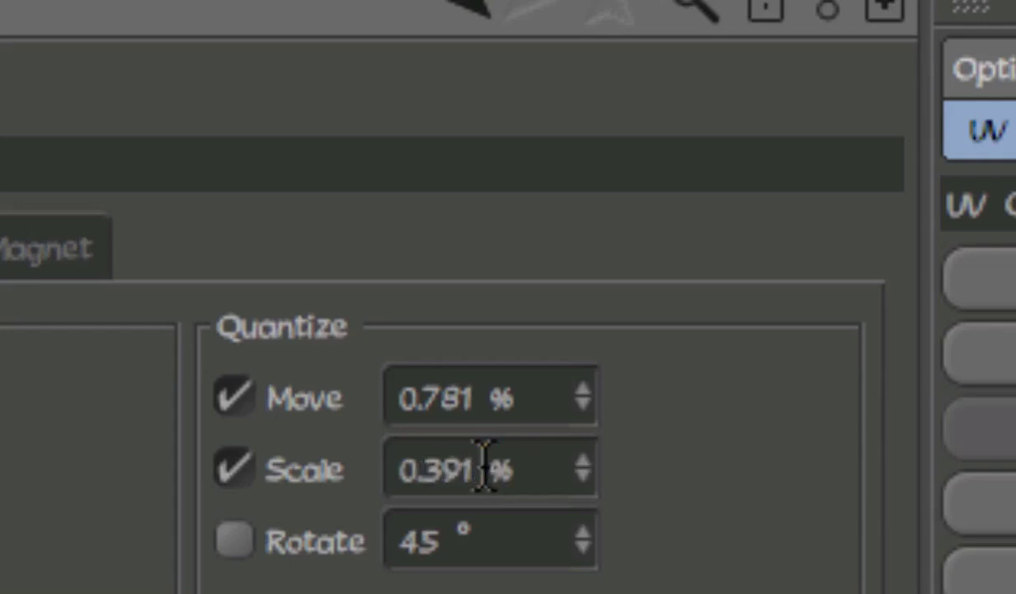
Set the Move and Scale quantize values back to 3.125 %.
left_click(475, 417)
type("3.125")
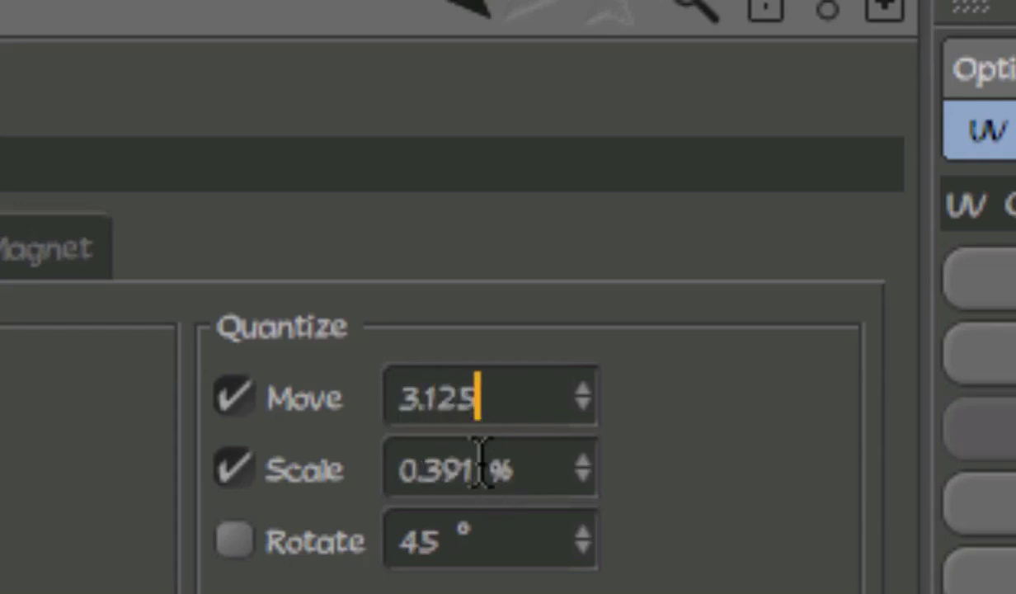
left_click(481, 468)
type("3")
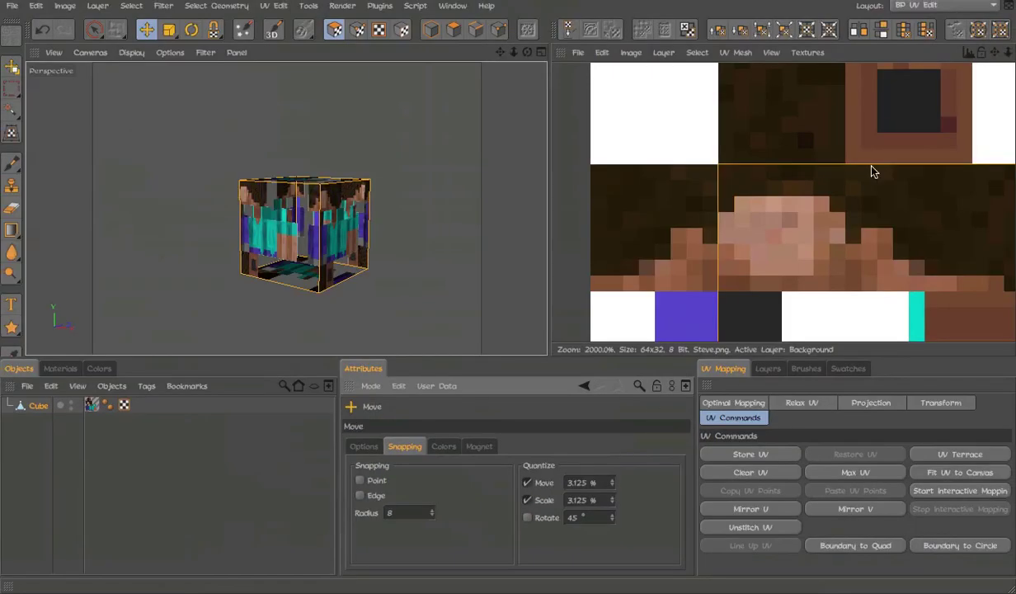
Scale all the UV polygons non-uniformly so they exactly frame the square face area of the Steve texture.
left_click_drag(336, 255, 371, 274)
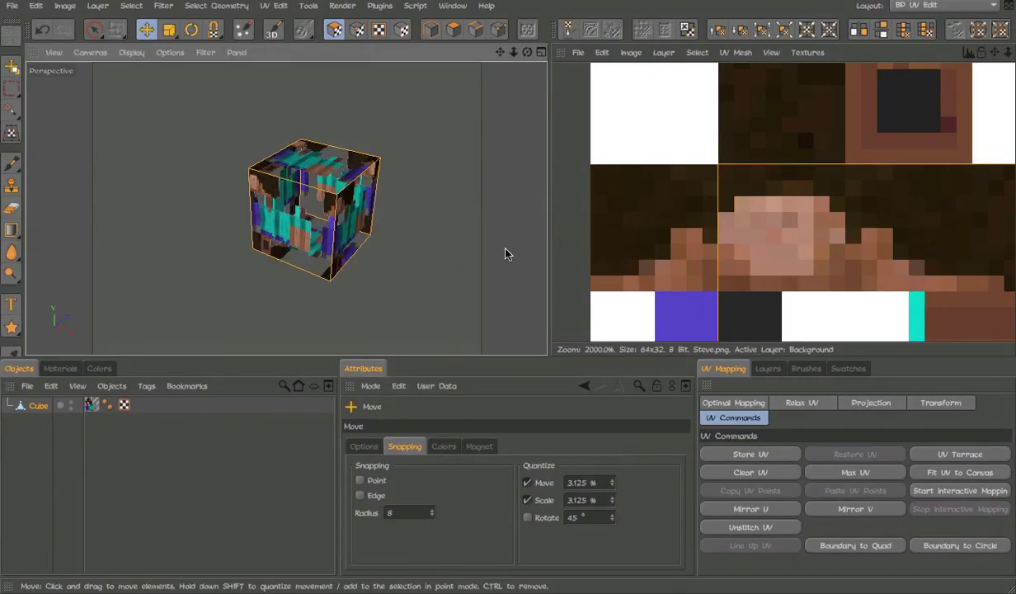
key("t")
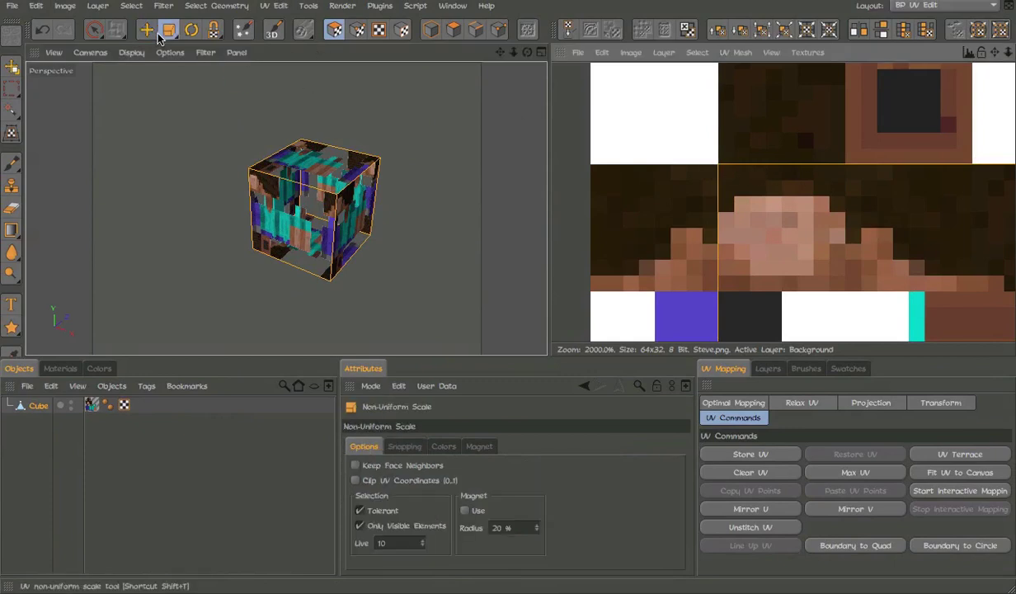
left_click(168, 39)
left_click(230, 89)
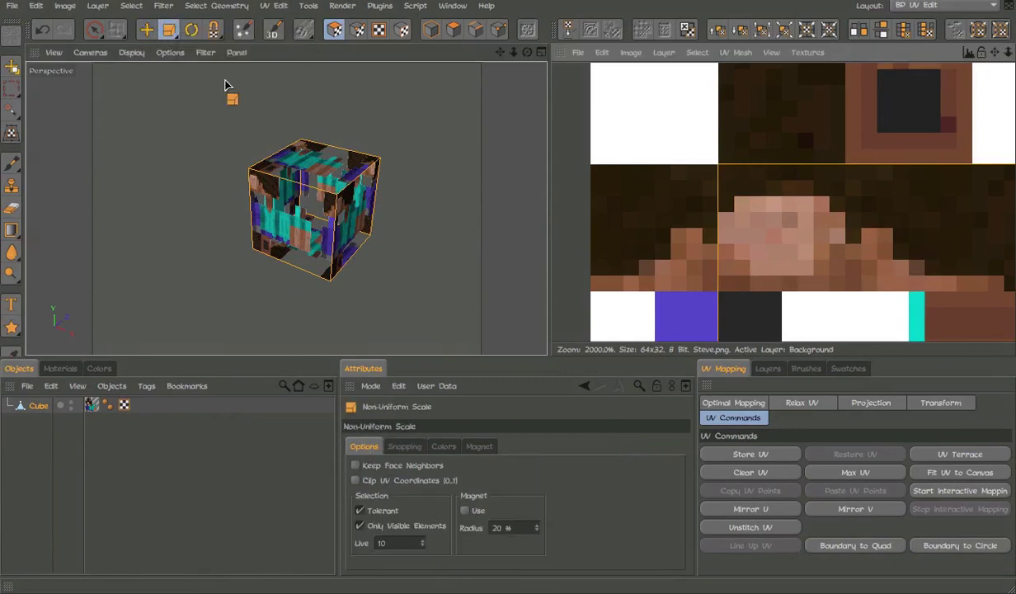
mouse_move(711, 157)
left_mouse_down()
mouse_move(691, 157)
mouse_move(692, 198)
mouse_move(718, 164)
left_mouse_up()
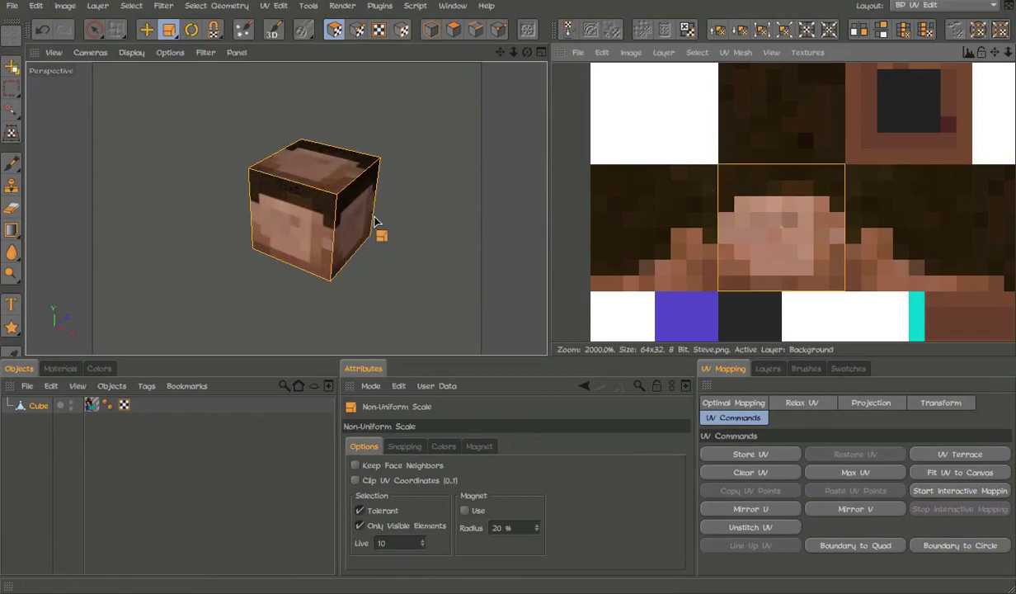
Select the cube's top face and move its UV polygon up onto the hair square directly above the face.
key("space")
left_click(327, 166)
key("e")
middle_click_drag(726, 256, 655, 314, "alt")
left_click_drag(656, 314, 655, 250)
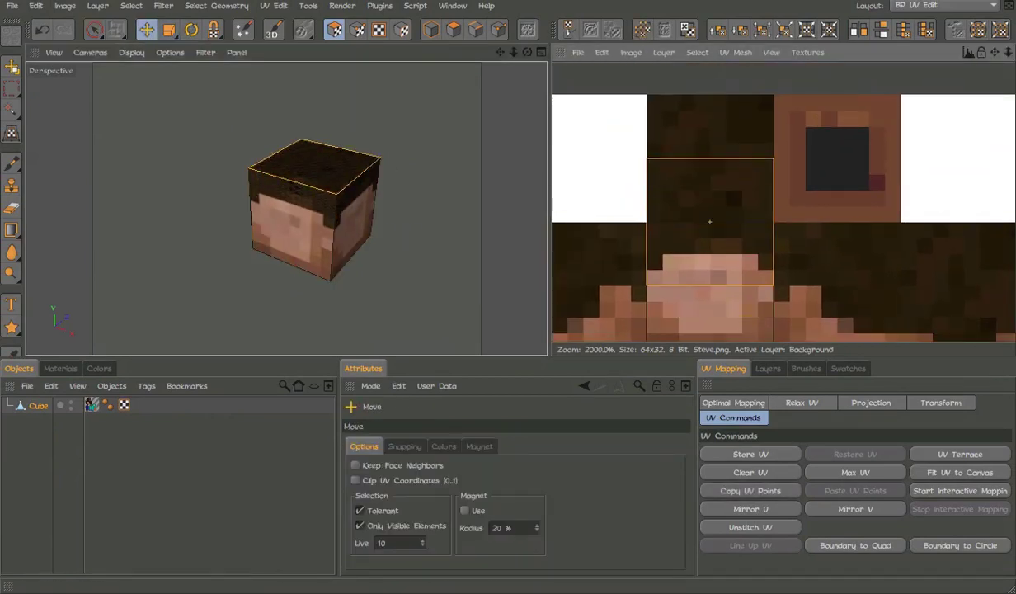
left_click_drag(819, 184, 819, 121)
Select the side face adjacent to the front and move its UV polygon onto the side-of-head square right of the face.
left_click(316, 236)
left_click(346, 236)
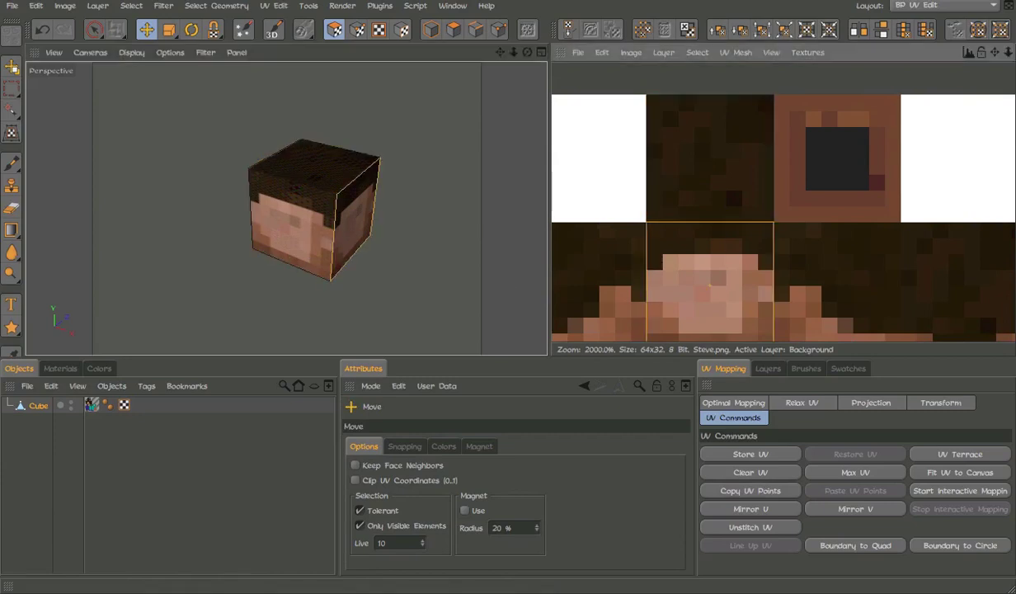
left_click_drag(709, 284, 836, 302)
Select the cube's opposite side face and move its UV polygon onto the side-of-head square left of the face.
left_click_drag(294, 192, 233, 227, "alt")
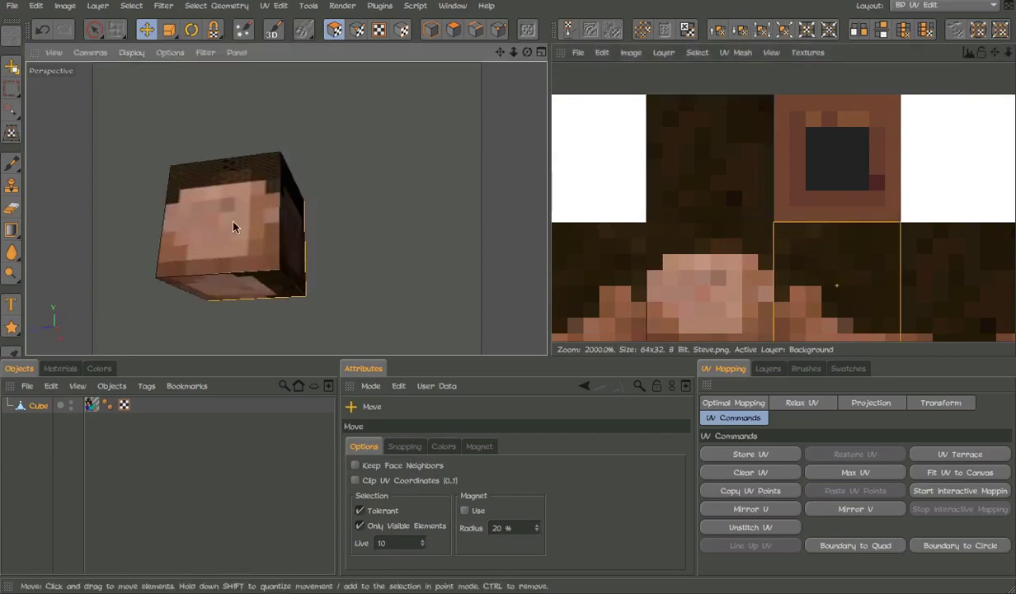
left_click(224, 215)
left_click_drag(333, 229, 152, 328, "alt")
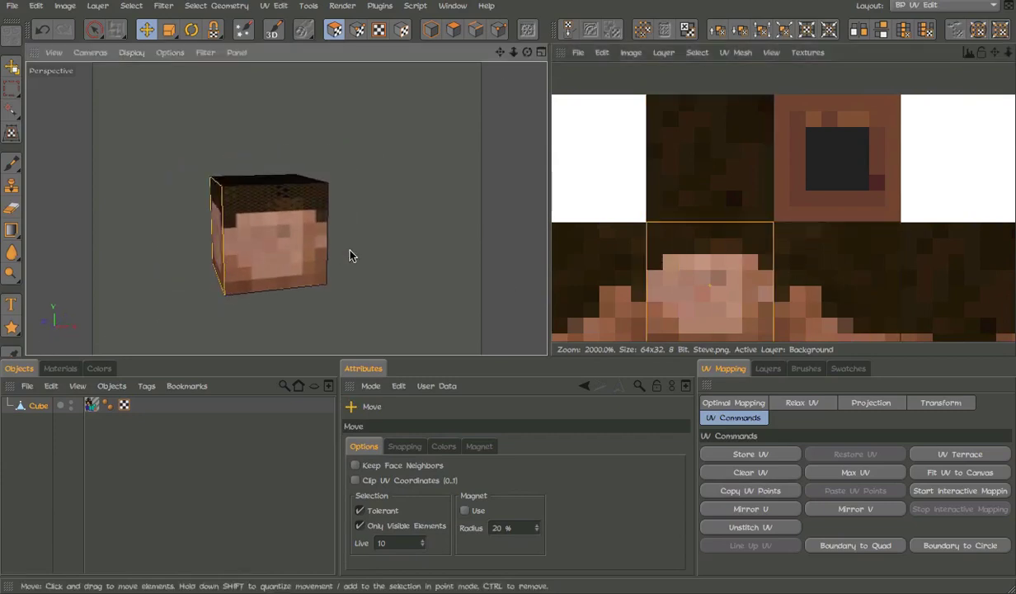
left_click_drag(710, 281, 614, 269)
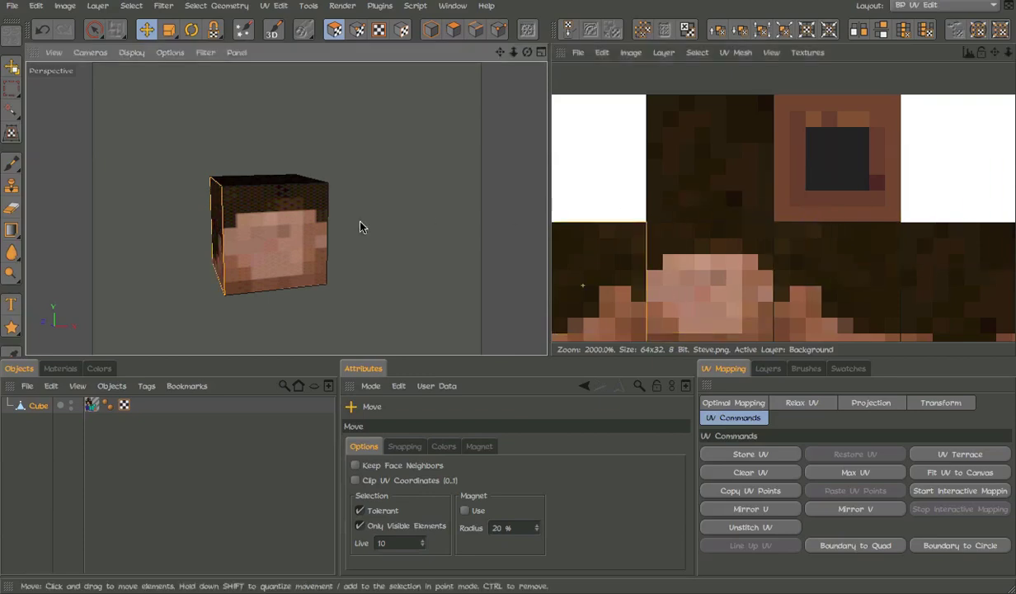
Select the cube's bottom face and move its UV polygon onto the underside square beside the top hair square.
left_click_drag(347, 213, 326, 270, "alt")
left_click(255, 300)
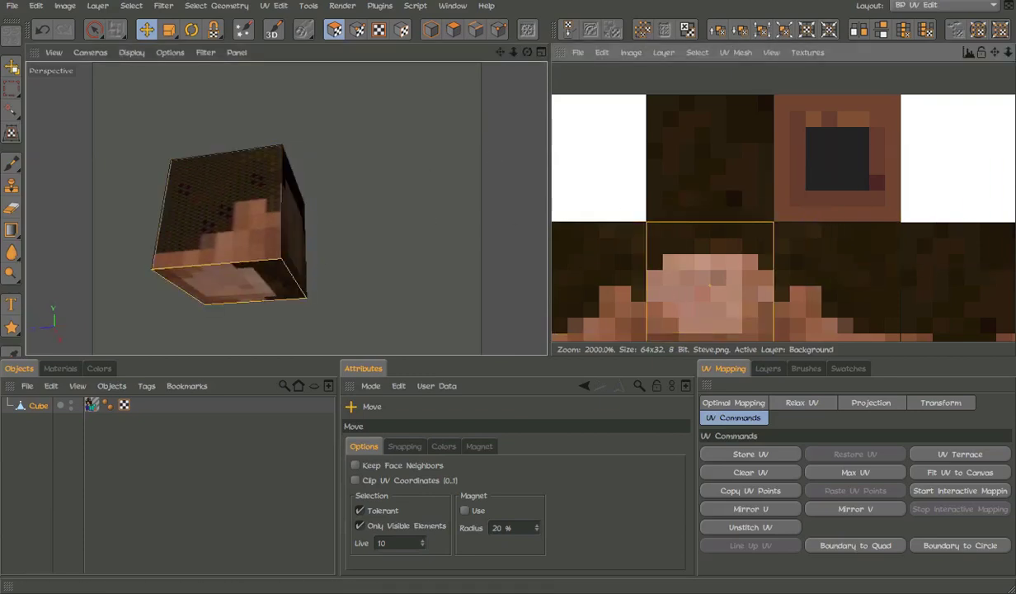
left_click_drag(640, 309, 789, 182)
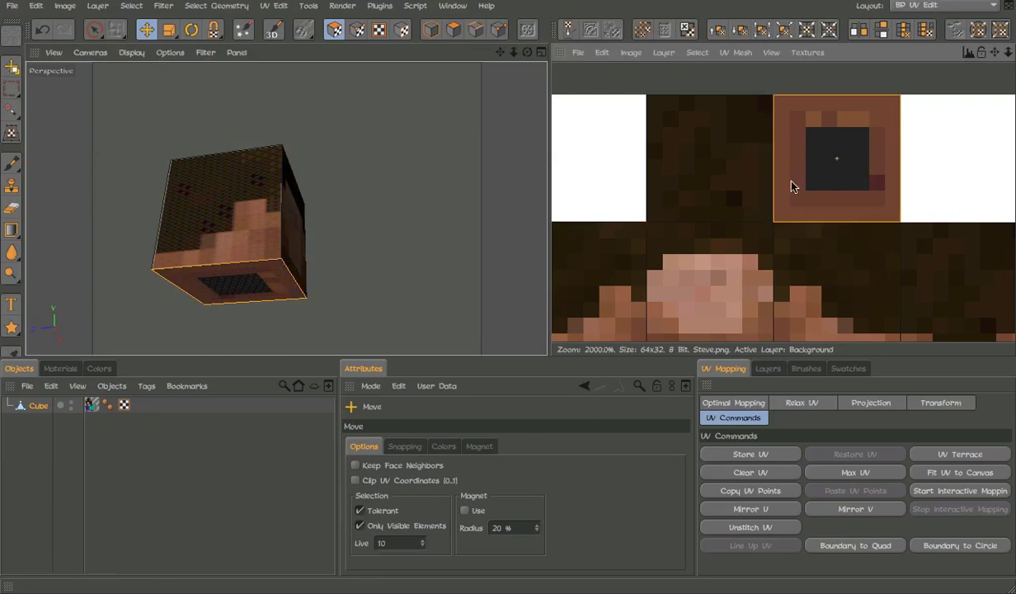
Select the cube's back face and move its UV polygon onto the back-of-head square at the far right of the head strip.
left_click_drag(248, 198, 473, 237, "alt")
left_click(145, 216)
left_click_drag(670, 200, 996, 285)
scroll(625, 202, "down", 3)
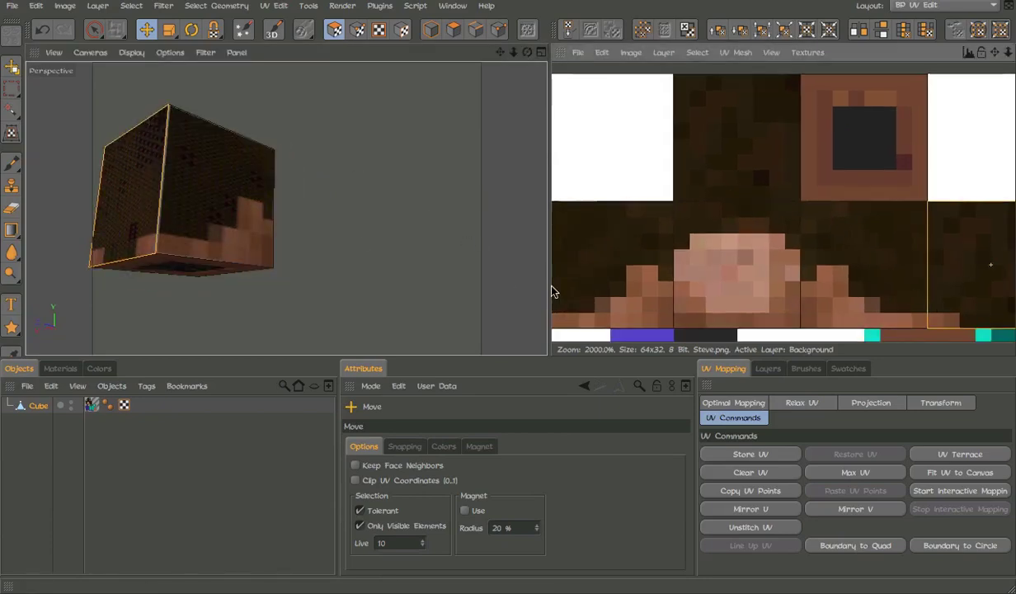
Inspect the mapped head from the front and switch to the Startup layout.
left_click_drag(313, 216, 112, 246, "alt")
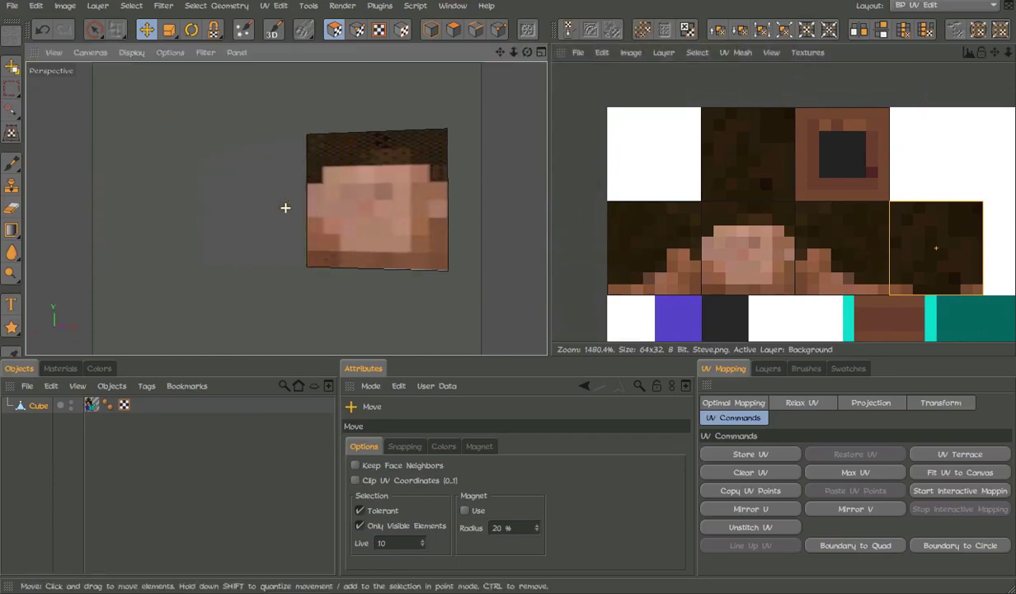
left_click(897, 8)
left_click(910, 126)
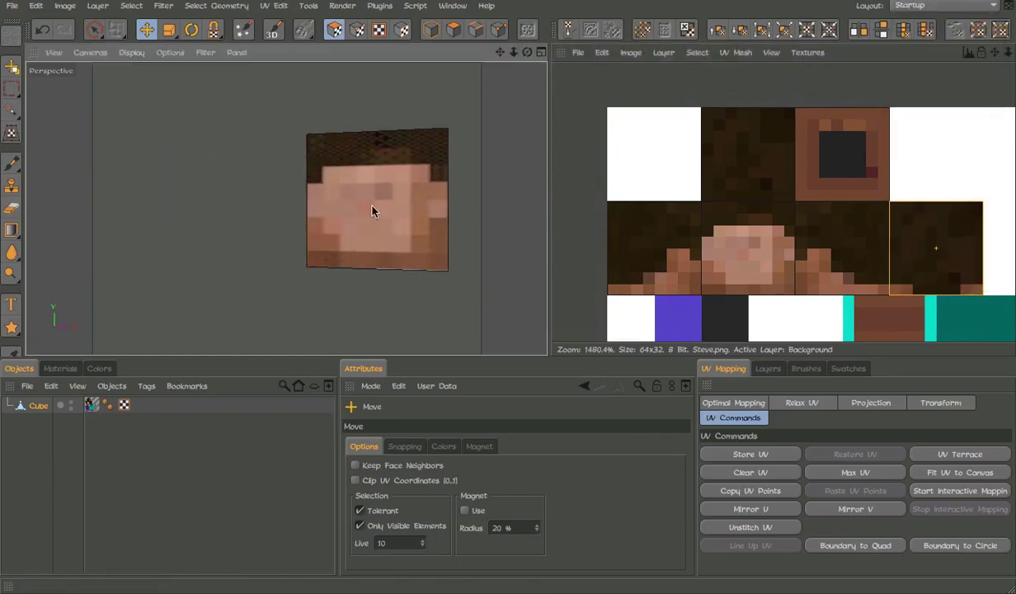
left_click_drag(453, 204, 306, 283, "alt")
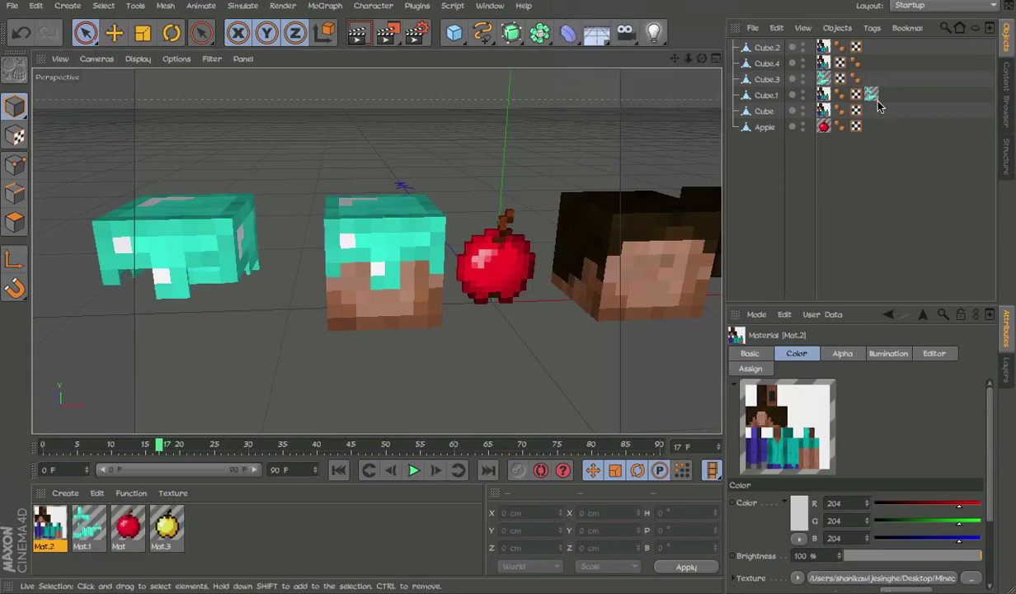
Switch to the BP UV Edit layout and display the Steve.png texture in the texture view.
left_click(945, 6)
left_click(914, 91)
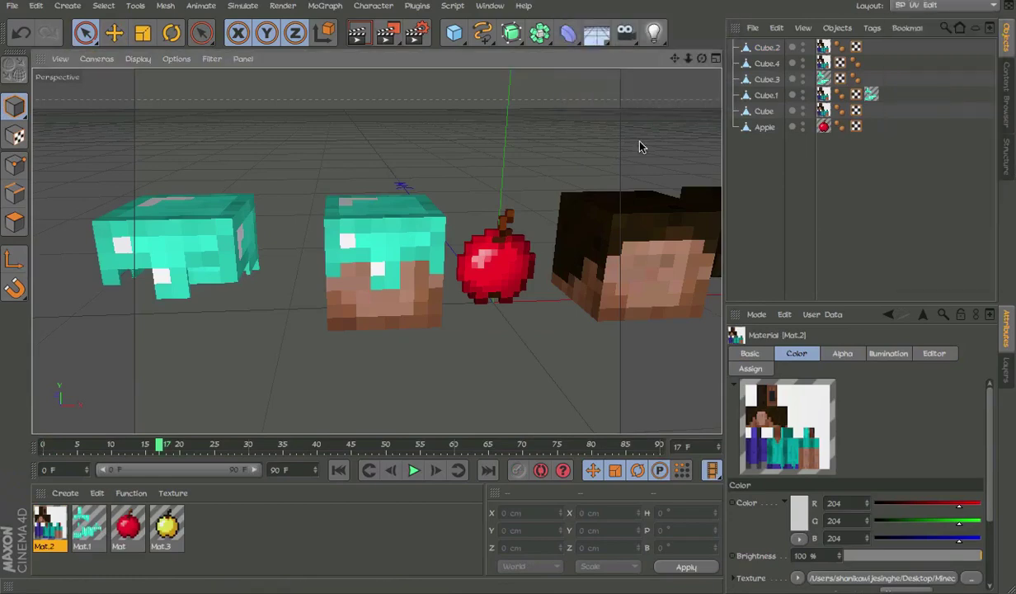
left_click(602, 52)
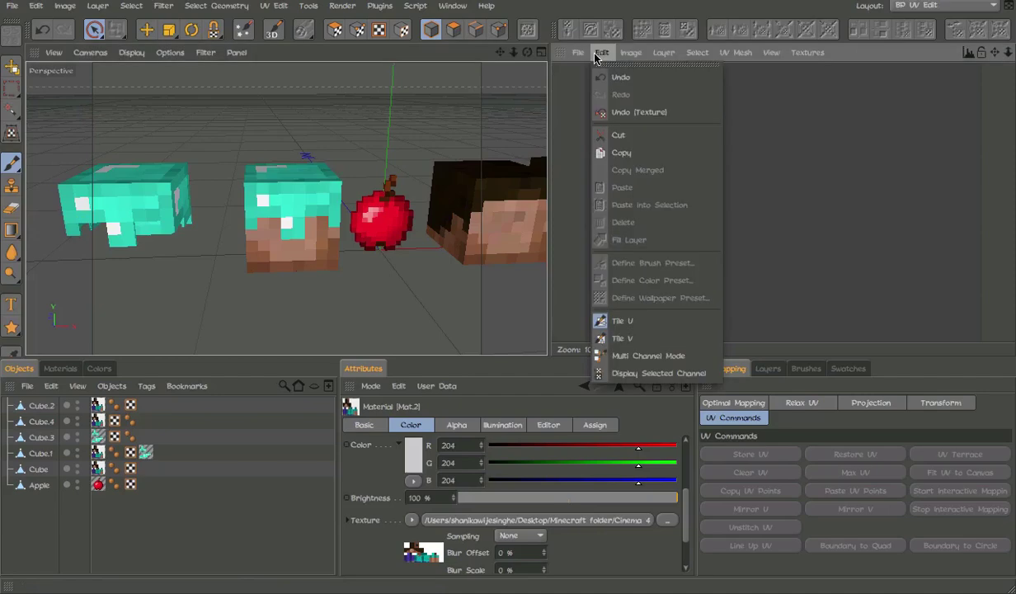
left_click(583, 52)
left_click(578, 52)
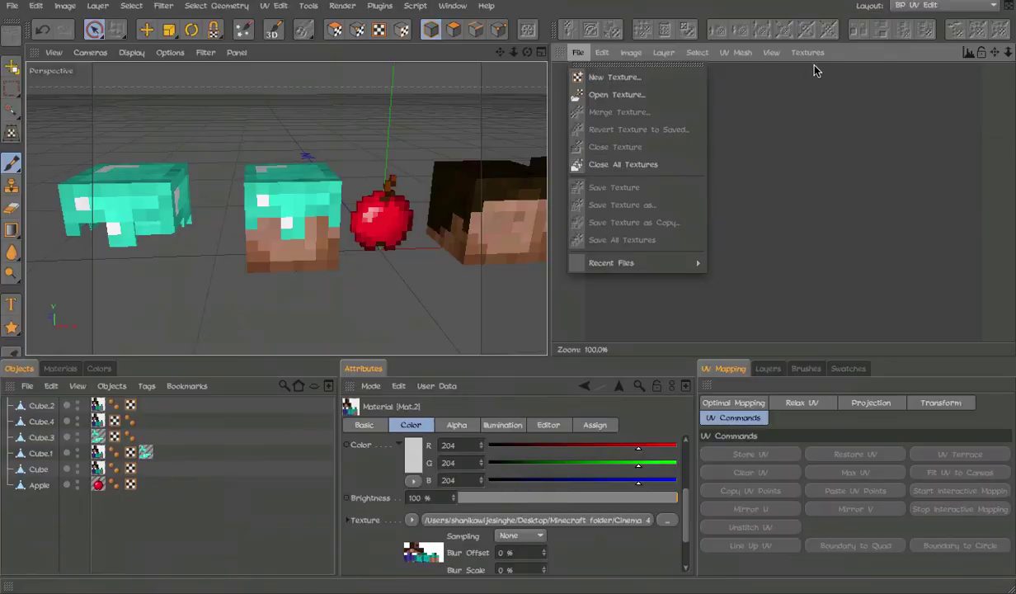
left_click(816, 52)
left_click(817, 52)
left_click(819, 115)
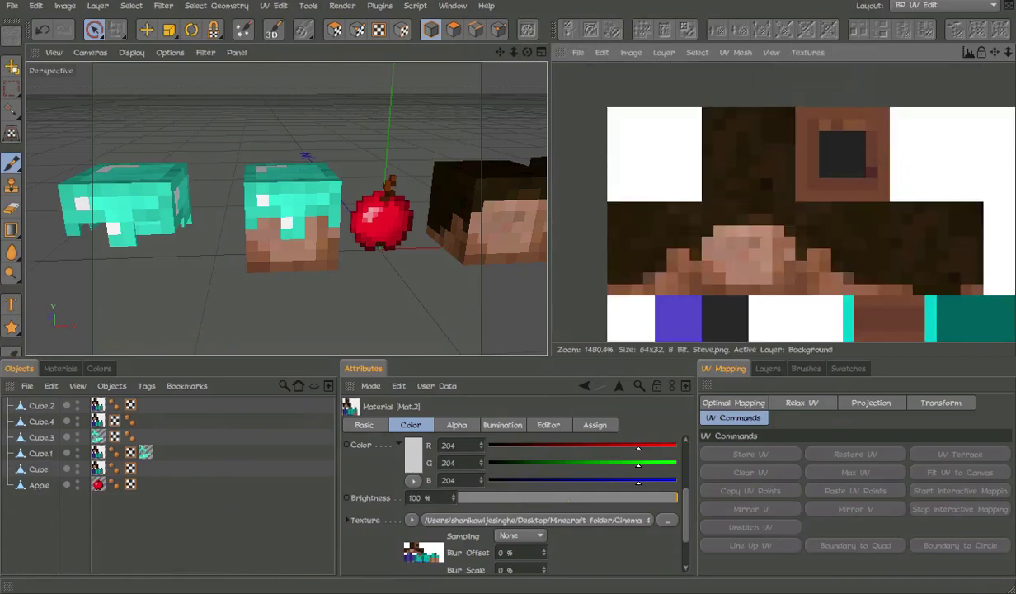
Close all open textures in the texture view.
left_click(591, 52)
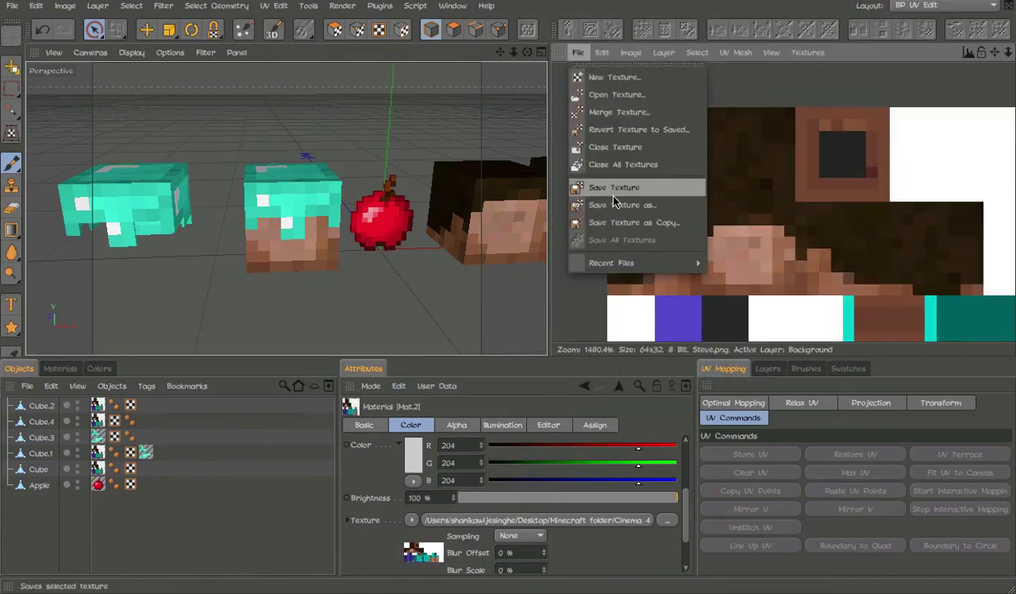
left_click(625, 165)
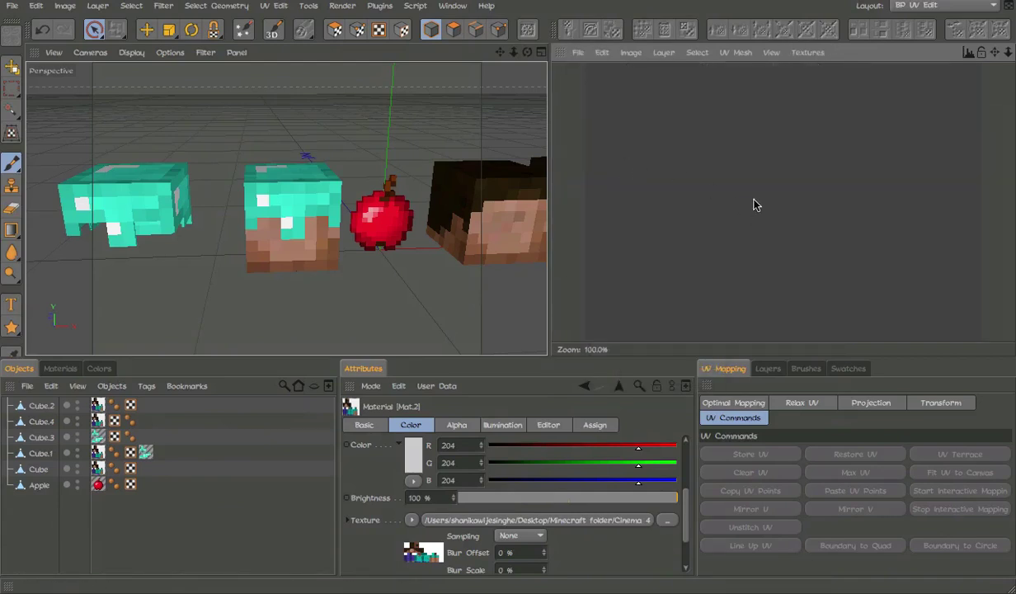
Return to the Startup layout and open the Mat.2 skin material in the Material Editor.
left_click(906, 18)
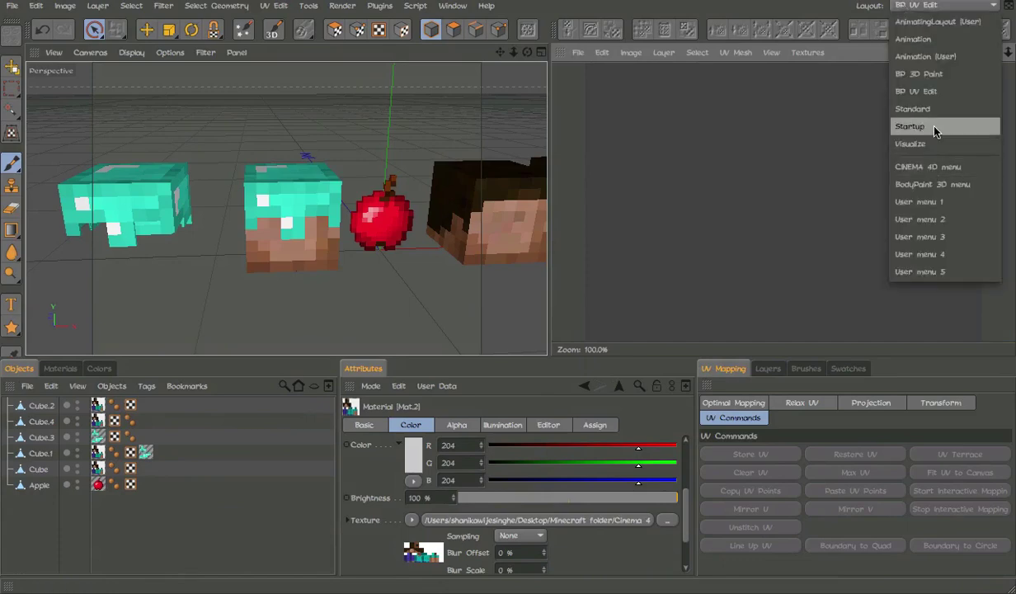
left_click(899, 124)
double_click(50, 526)
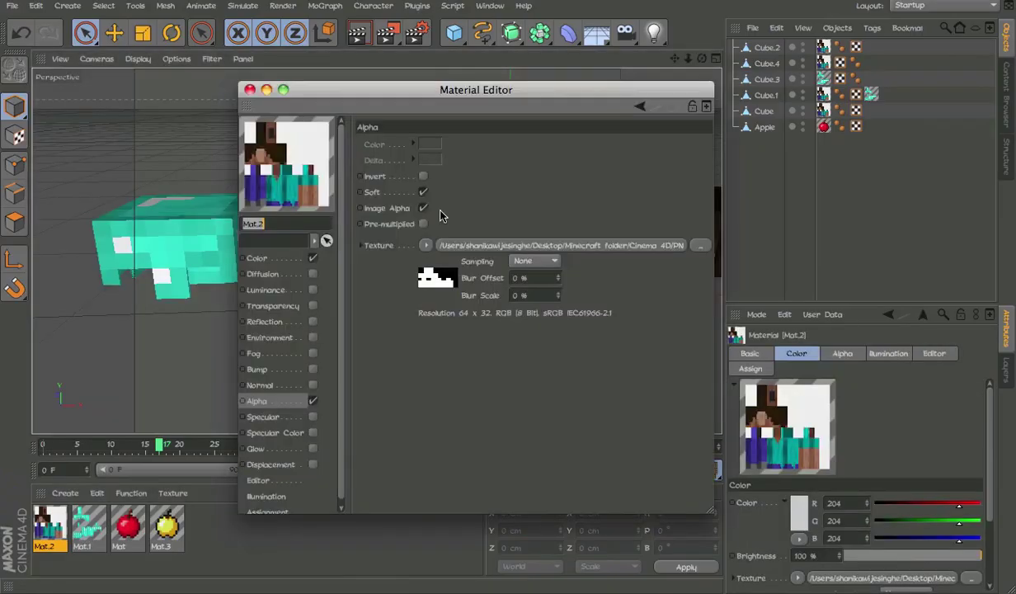
Review the Color channel of the Mat.2 skin material, close the Material Editor, and inspect the row of heads.
left_click(258, 259)
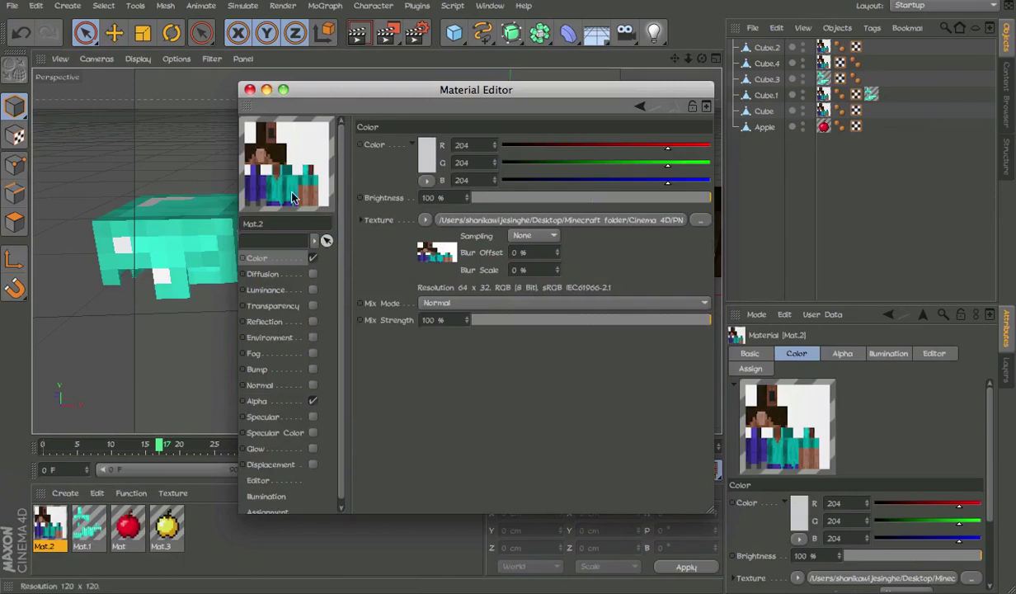
left_click(250, 90)
left_click_drag(368, 293, 268, 242, "alt")
middle_click_drag(212, 243, 270, 233, "alt")
middle_click_drag(594, 225, 429, 217, "alt")
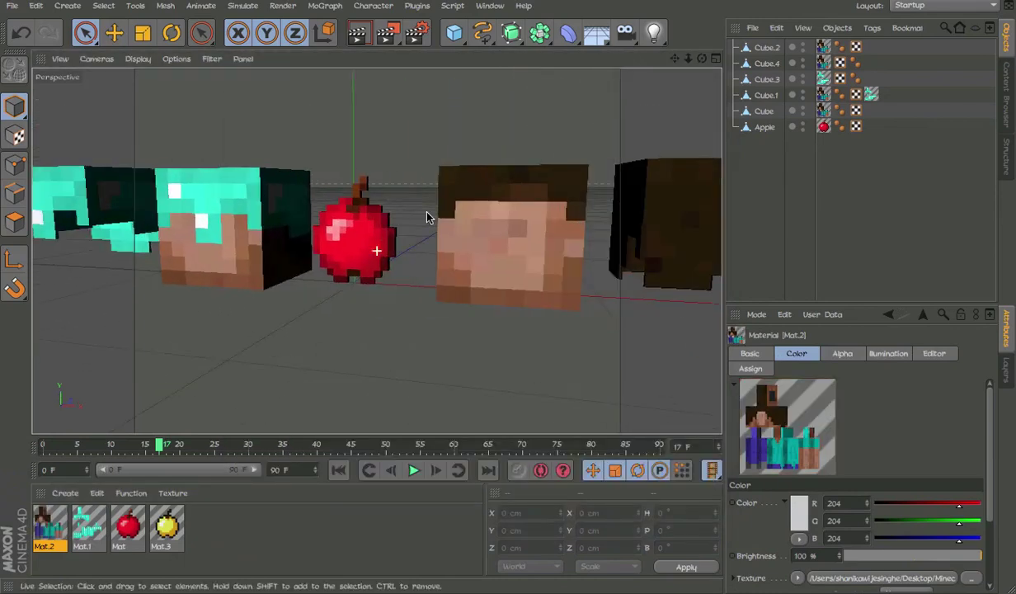
left_click_drag(428, 217, 417, 261, "alt")
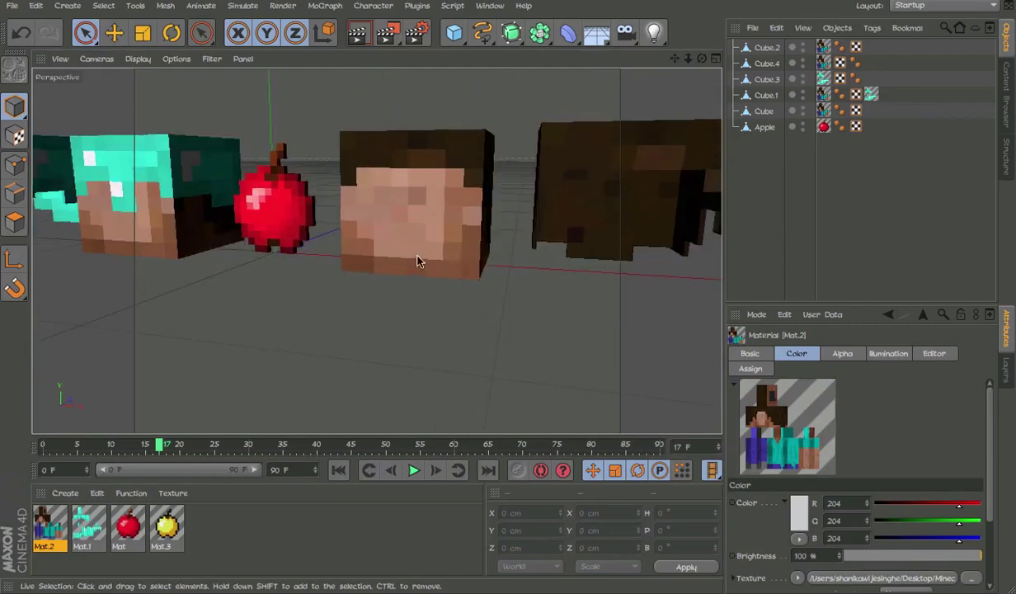
Try the Mat.1 helmet material on the plain Steve head beside the apple, and undo the change.
double_click(82, 521)
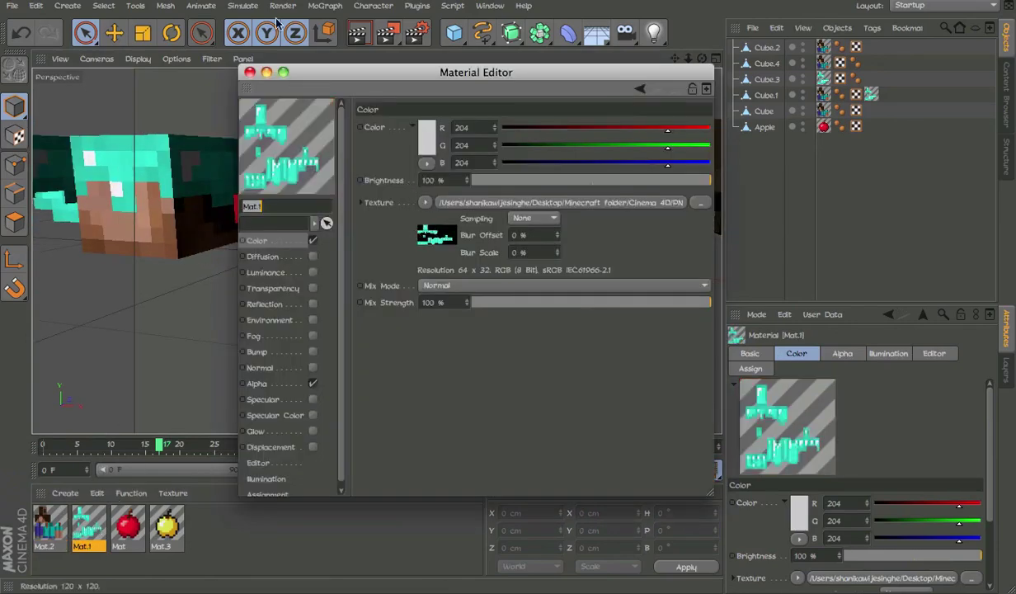
left_click(249, 73)
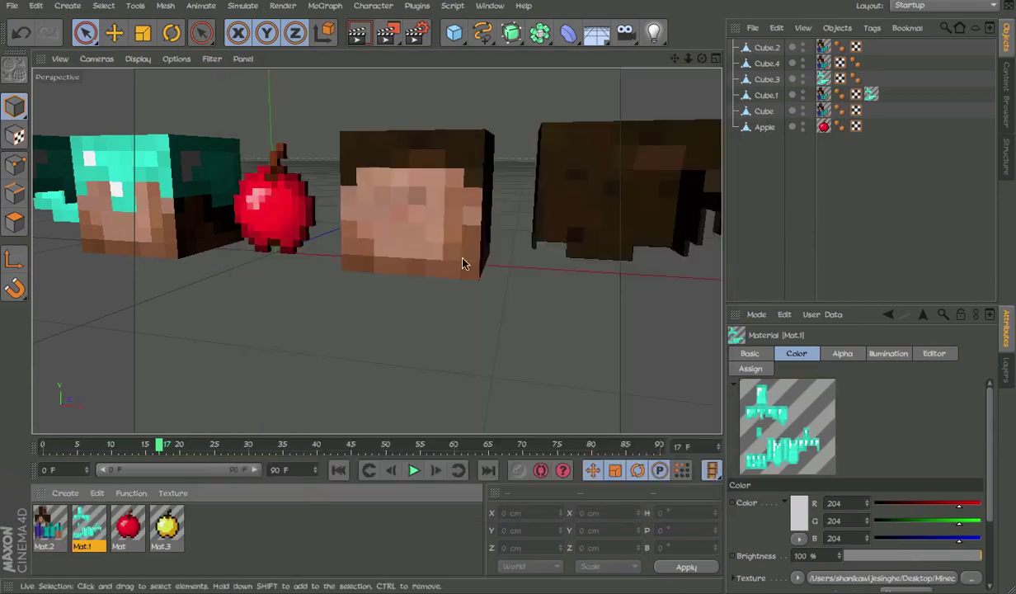
left_click_drag(107, 513, 437, 153)
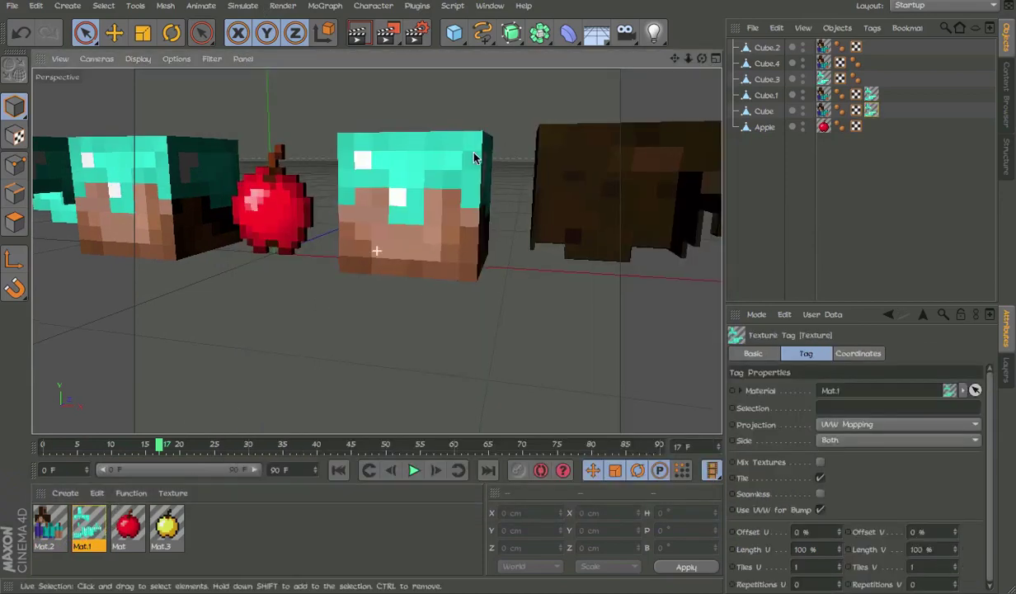
scroll(505, 177, "up", 3)
left_click_drag(476, 198, 360, 290, "alt")
scroll(440, 263, "down", 3)
left_click_drag(440, 267, 495, 177, "alt")
key("ctrl+z")
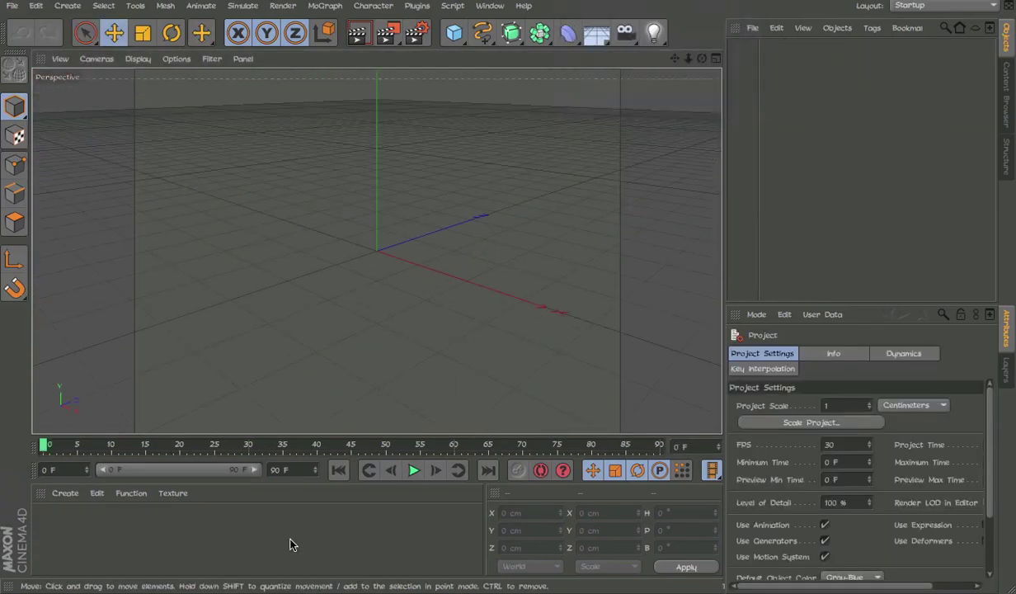
Create a new material and load the red apple image as its Color texture without copying it to the project location.
double_click(166, 527)
double_click(46, 507)
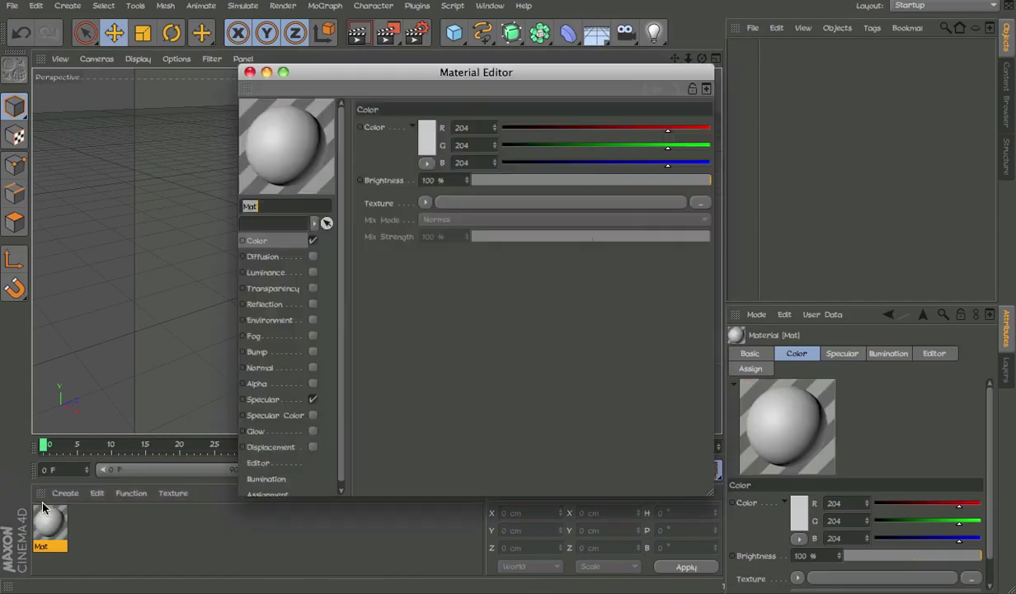
left_click(465, 203)
double_click(340, 126)
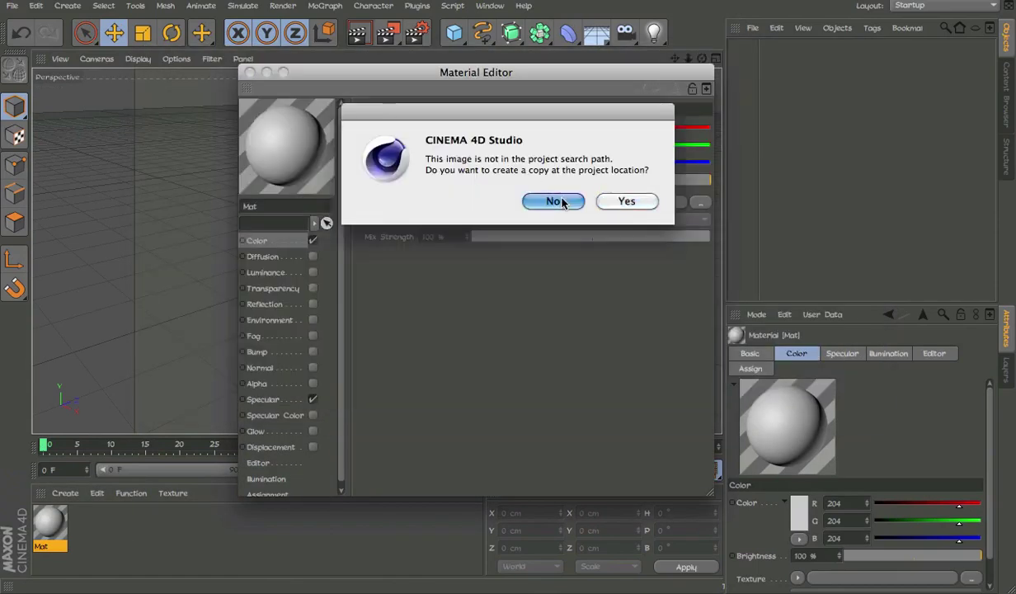
left_click(553, 202)
Set the apple texture's sampling to None, and disable Specular and enable Alpha for the material.
left_click(534, 217)
left_click(535, 218)
left_click(535, 218)
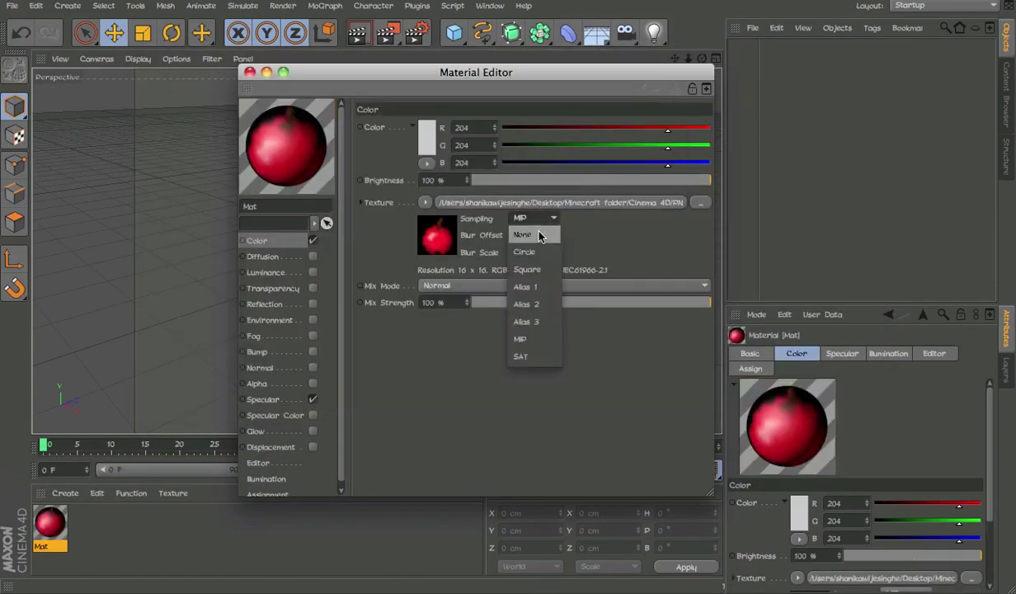
left_click(539, 237)
left_click(313, 400)
left_click(313, 384)
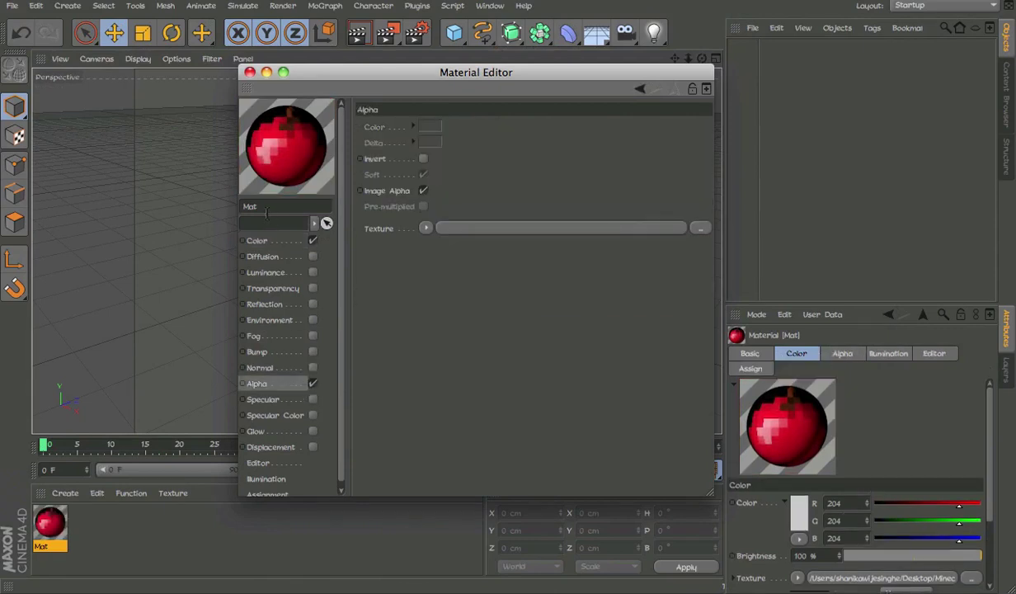
Copy the apple texture from the Color channel and paste it into the Alpha channel's texture.
left_click(257, 240)
right_click(381, 202)
left_click(413, 253)
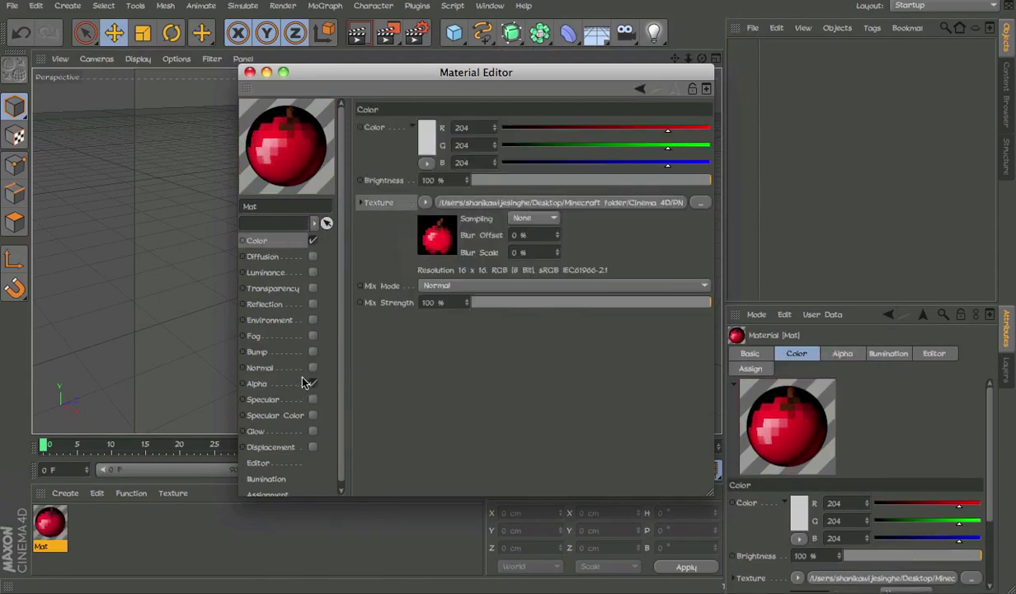
left_click(298, 383)
right_click(394, 231)
left_click(425, 297)
Set the apple material's preview shape to Plane and close the Material Editor.
right_click(312, 174)
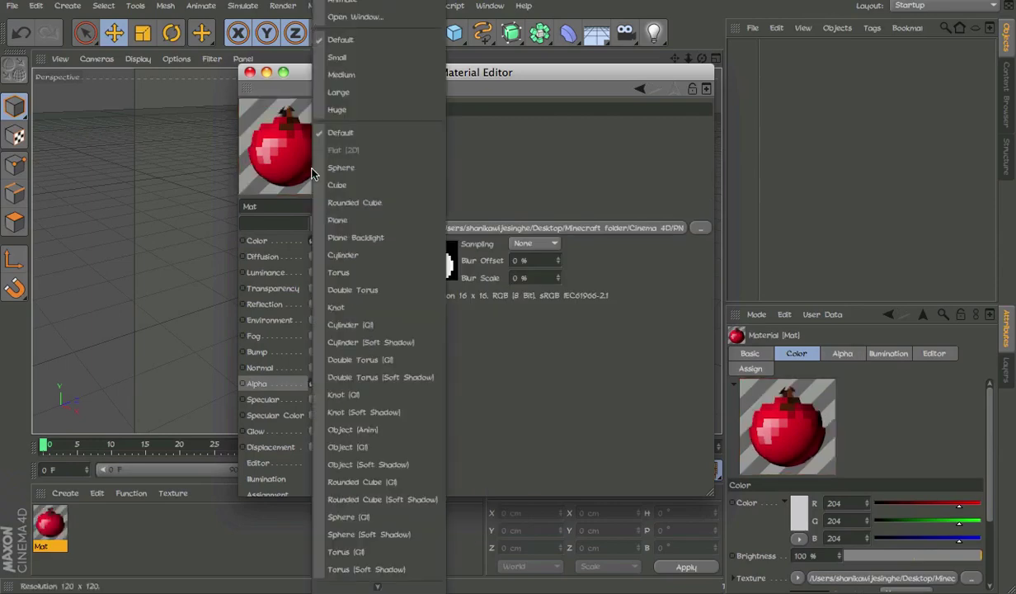
left_click(357, 220)
left_click(249, 71)
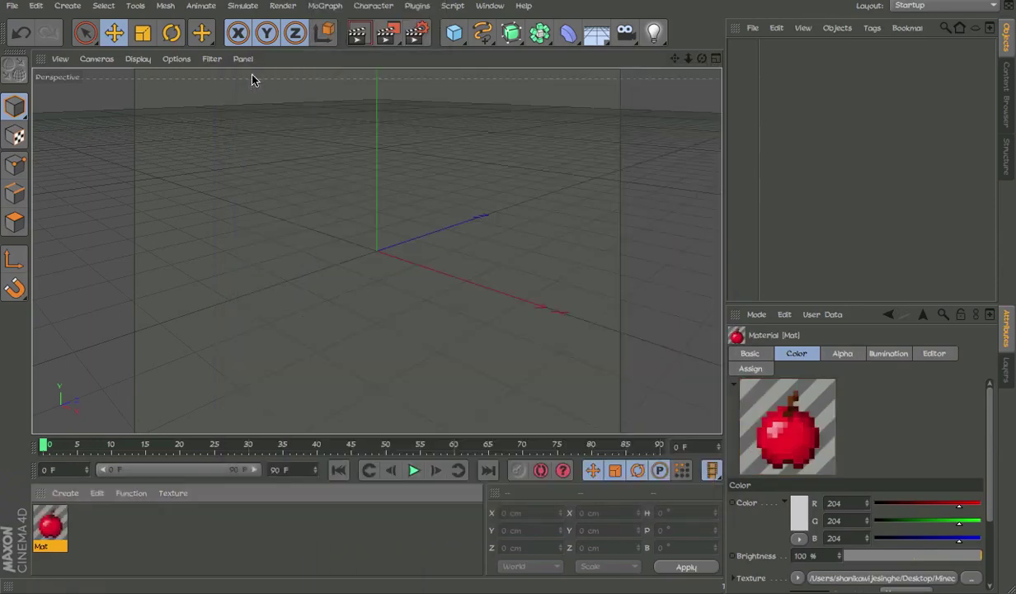
Add a plane object to the scene and check the texture resolution in the apple material's Color channel.
left_click_drag(454, 32, 596, 85)
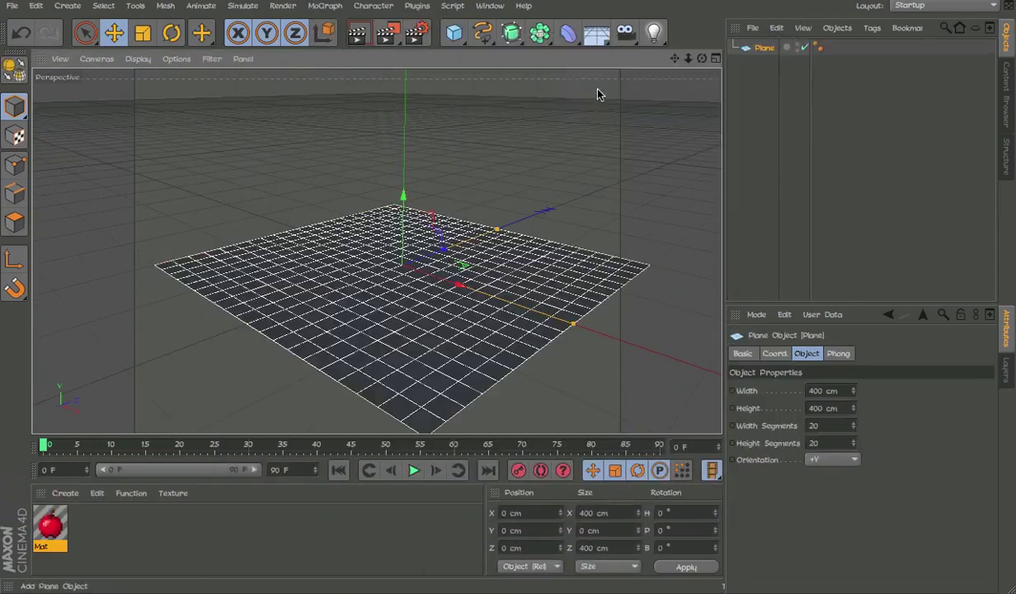
double_click(50, 527)
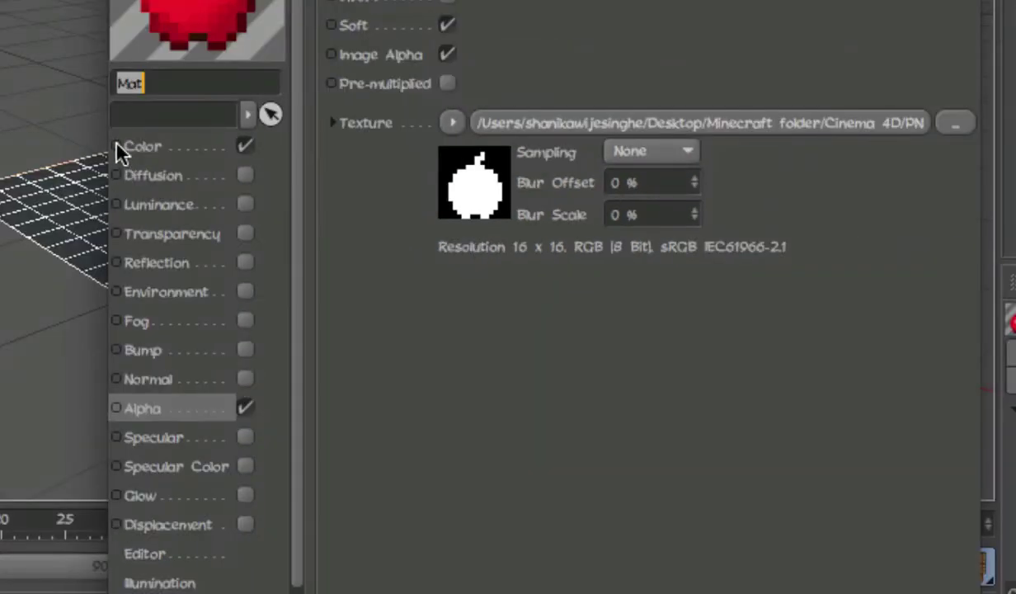
left_click(136, 147)
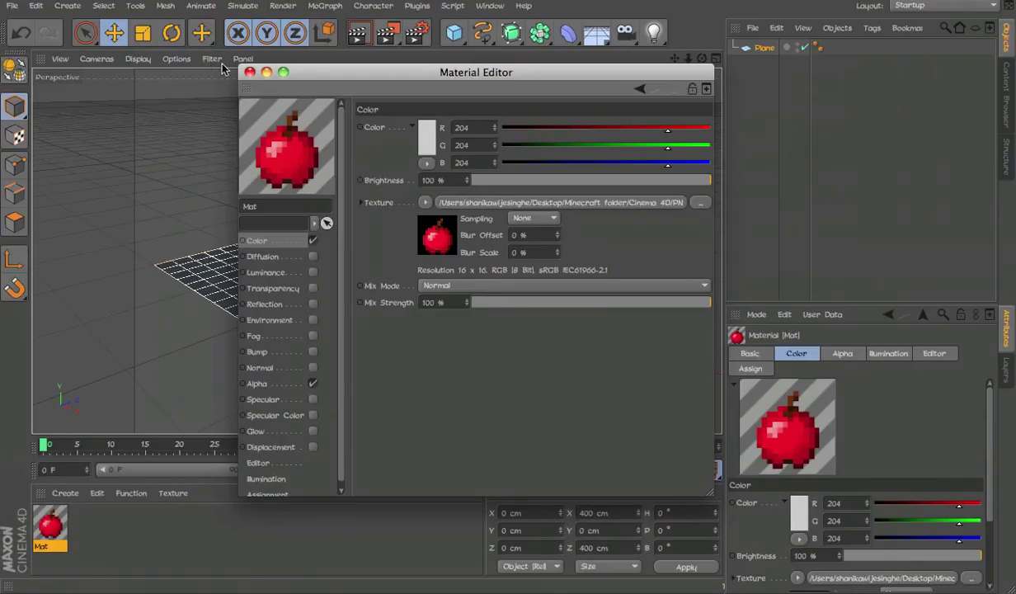
left_click(249, 71)
left_click_drag(257, 75, 461, 324, "alt")
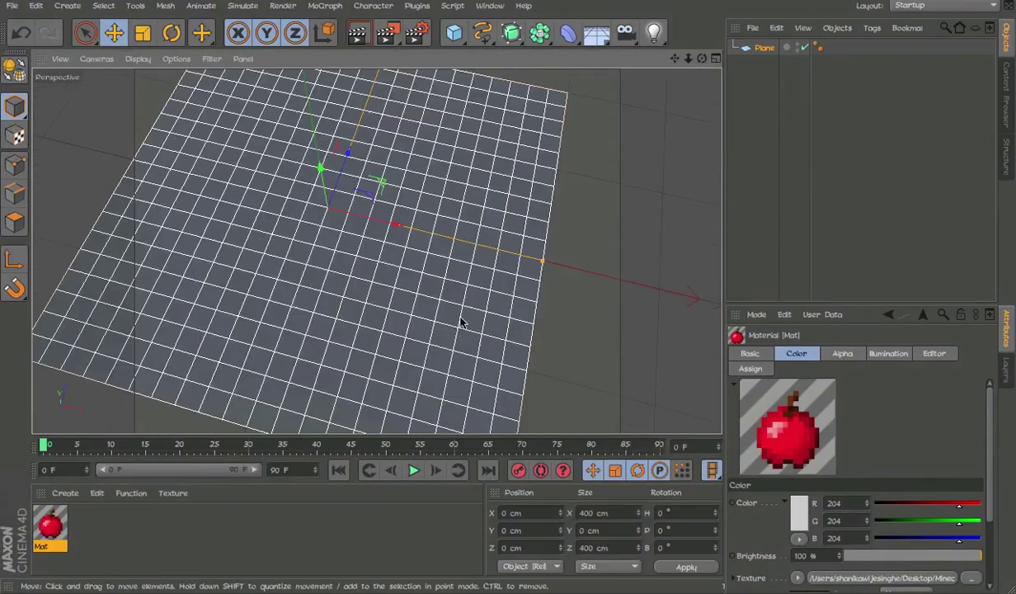
Set the plane's width and height to 16*6.25 cm each.
left_click(765, 47)
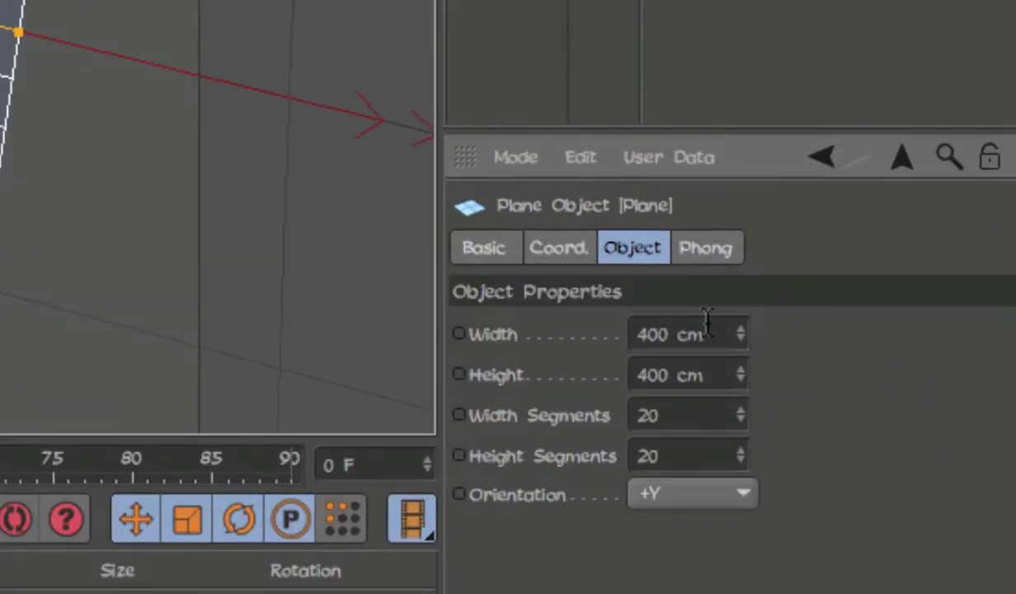
double_click(705, 332)
type("2")
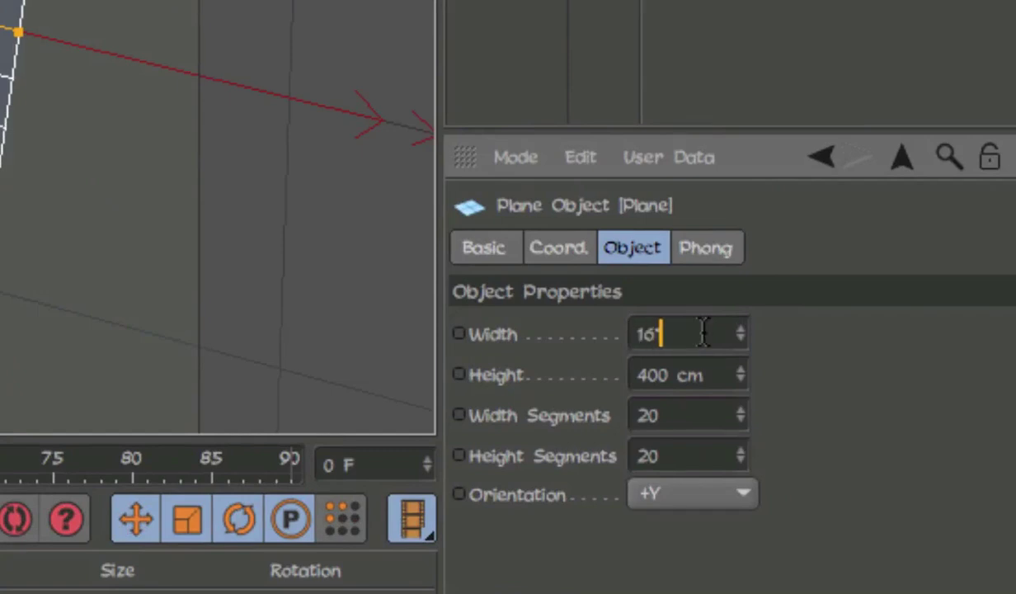
key("Return")
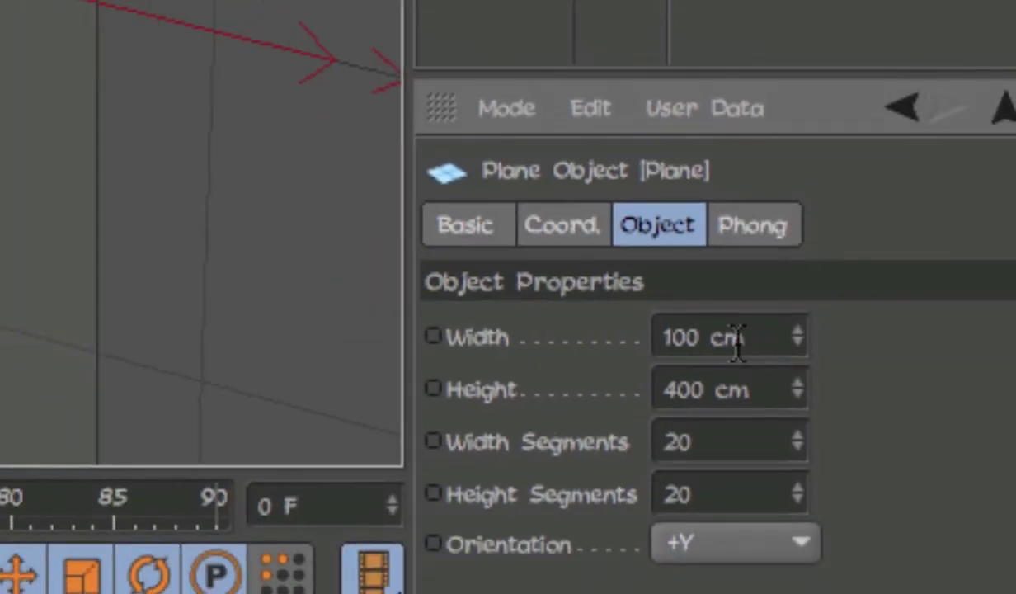
key("ctrl+a")
key("BackSpace")
type("16")
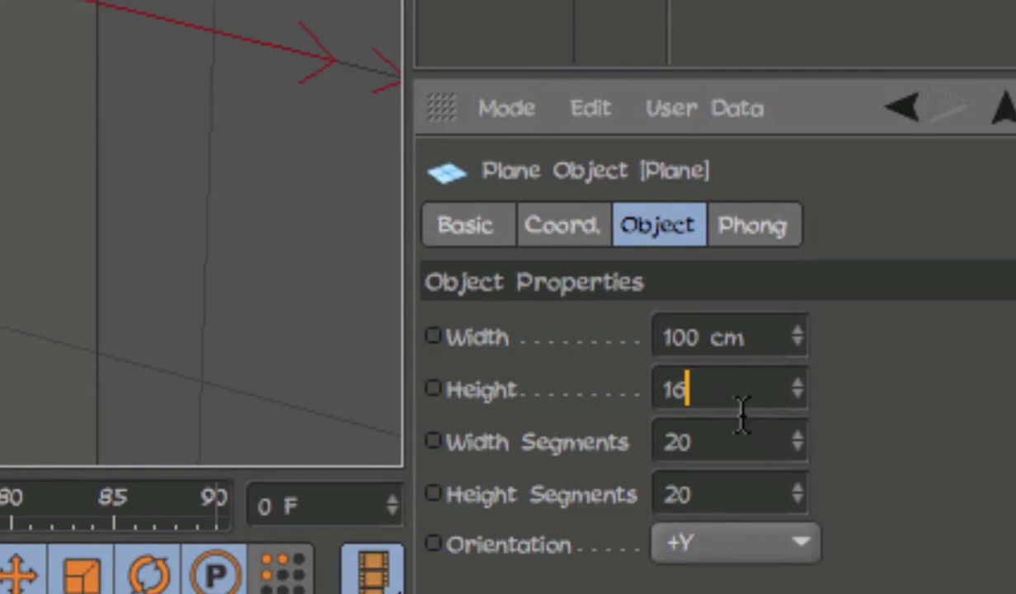
type("'6.25\"")
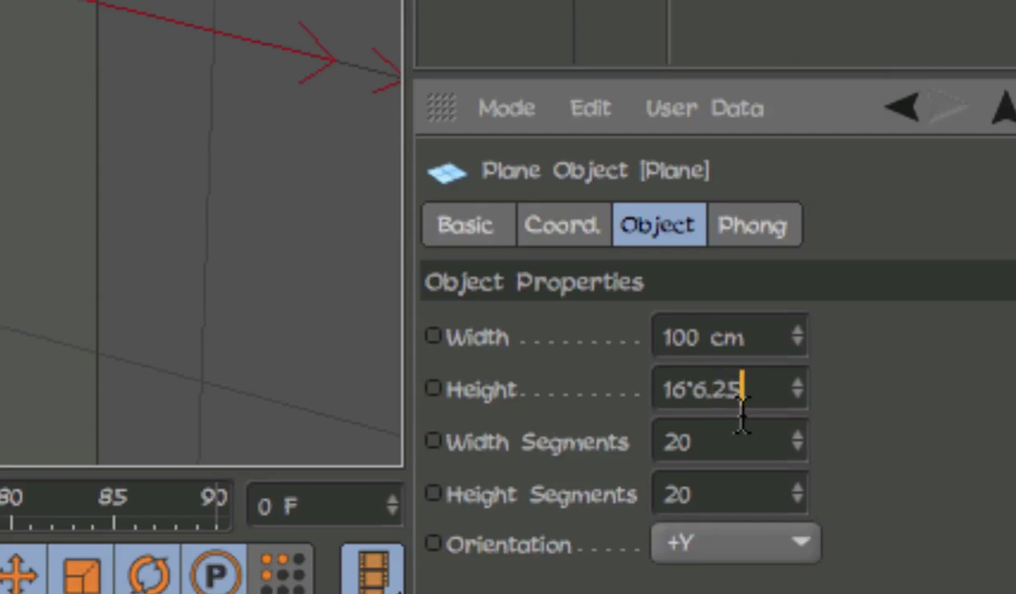
key("Return")
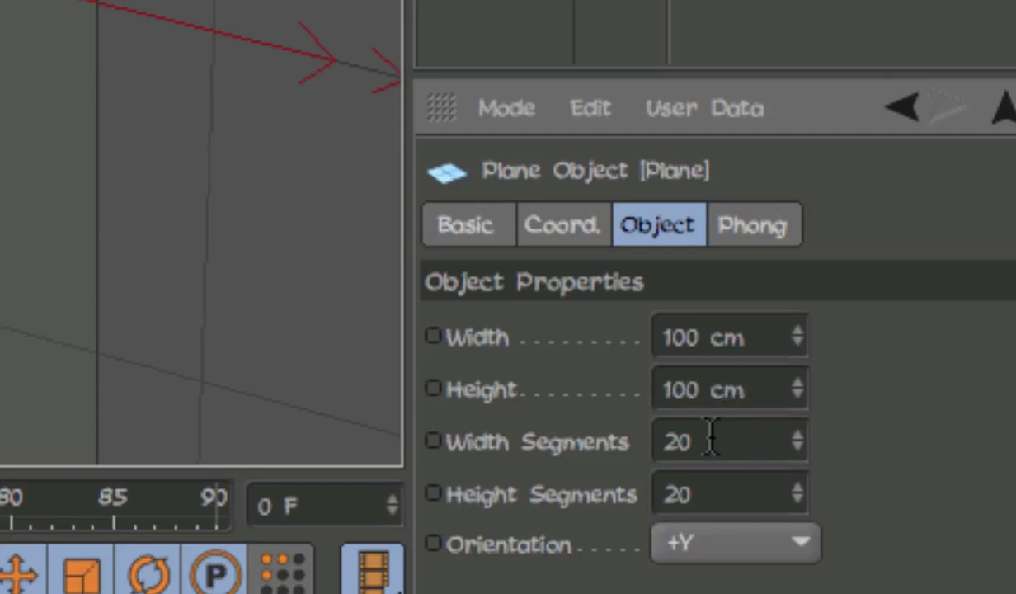
Set the plane's width and height segments to 16 and its orientation to -Z.
left_click(710, 438)
key("BackSpace")
type("16")
left_click(714, 493)
type("16")
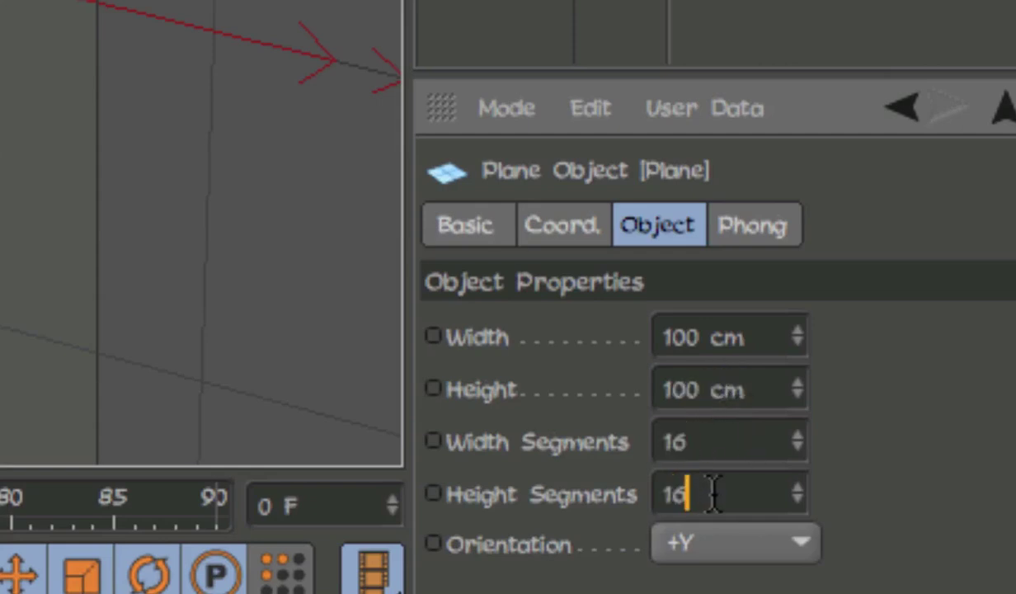
left_click(721, 543)
left_click(494, 484)
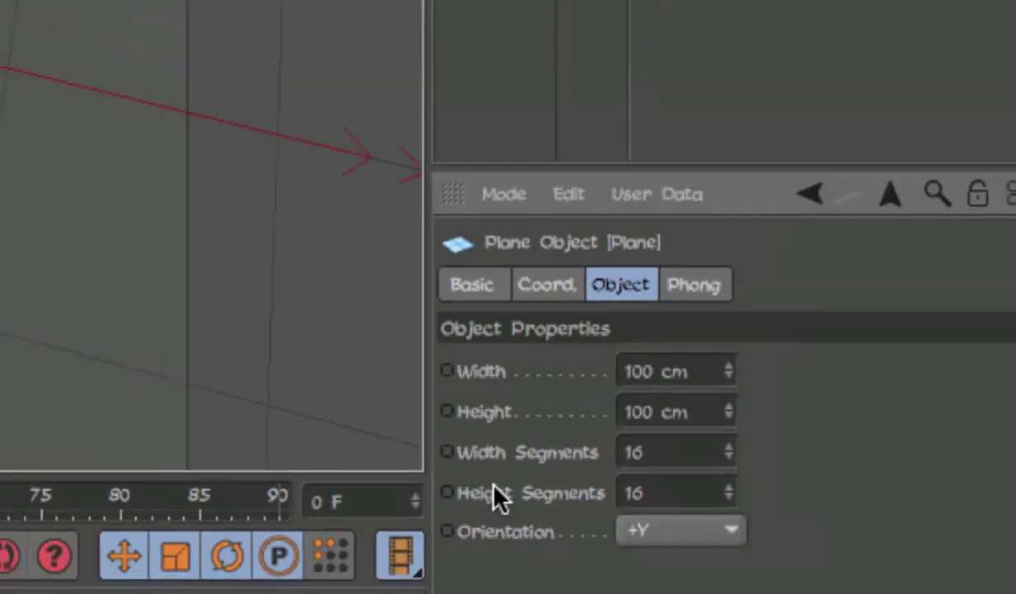
left_click(664, 528)
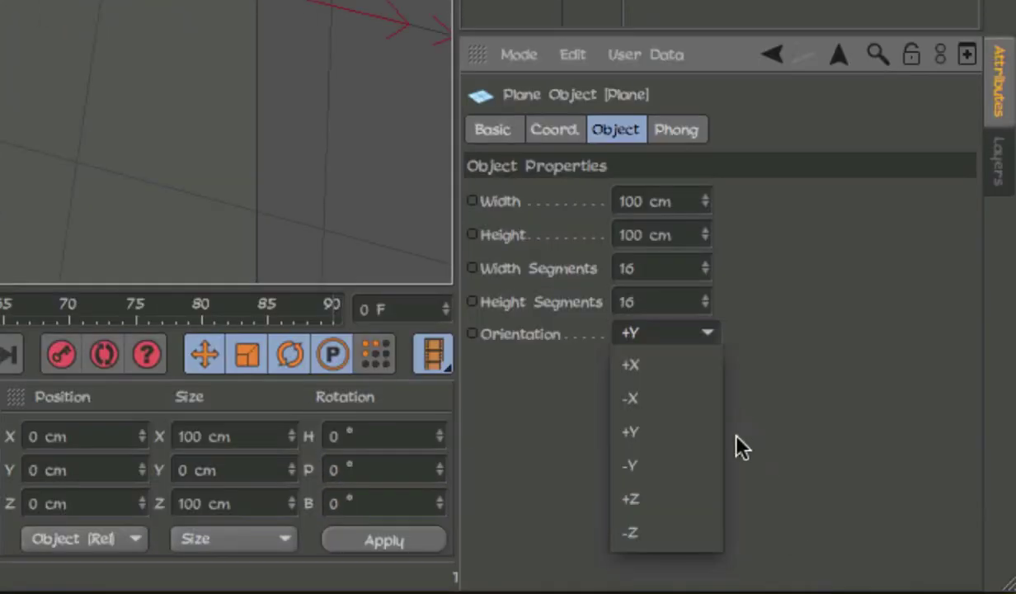
left_click(675, 536)
left_click(660, 391)
Set the plane's width and height to 50 cm each.
left_click(643, 201)
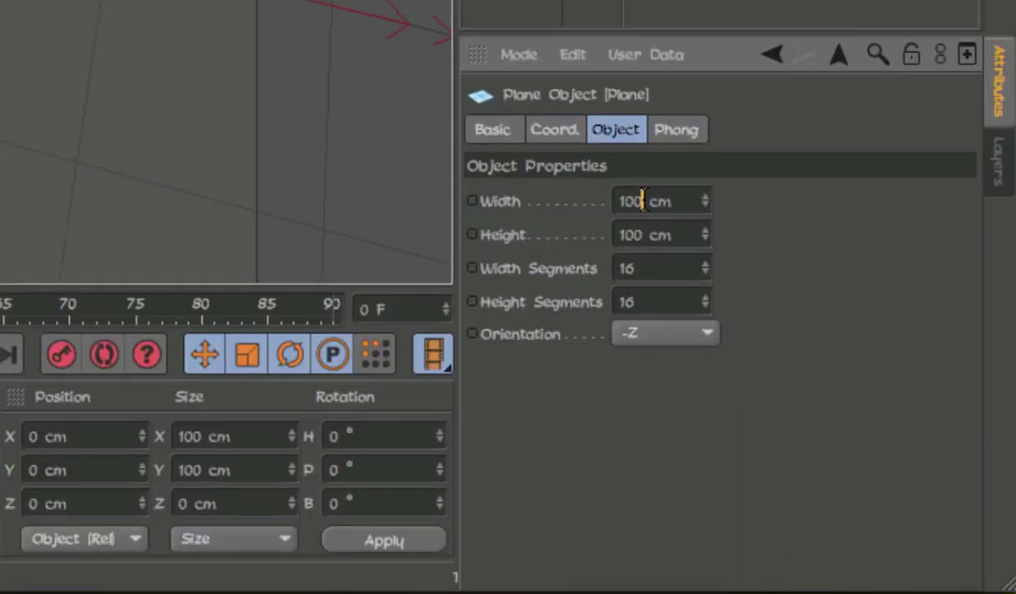
key("BackSpace")
key("BackSpace")
key("BackSpace")
type("50")
key("Return")
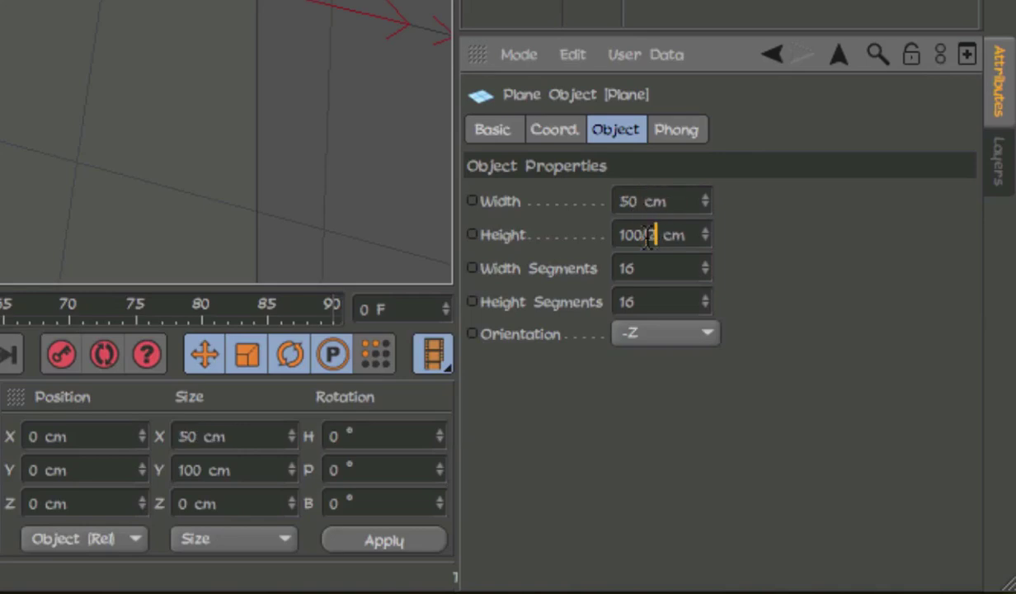
key("BackSpace")
key("BackSpace")
key("BackSpace")
type("50")
key("Return")
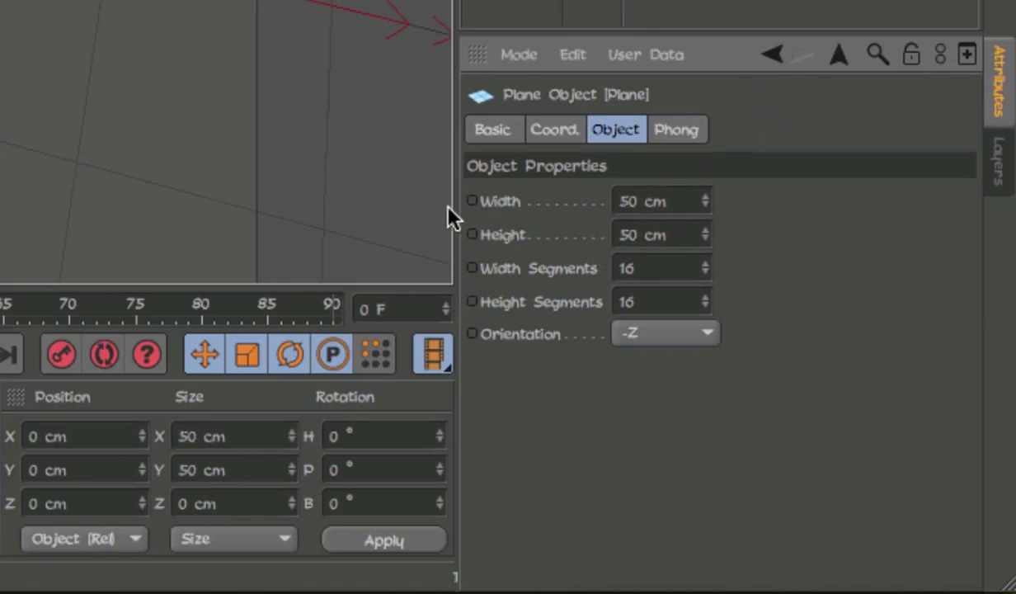
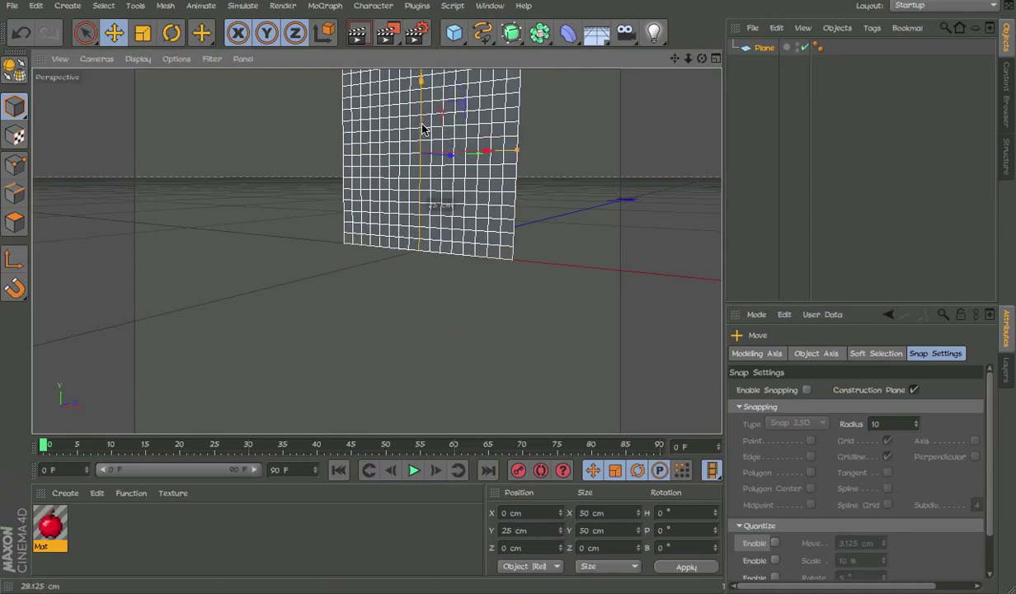
Apply the apple material to the plane, select the plane, and inspect how the pixels align with its segments.
middle_click_drag(446, 128, 444, 184, "alt")
left_click_drag(444, 184, 502, 181, "alt")
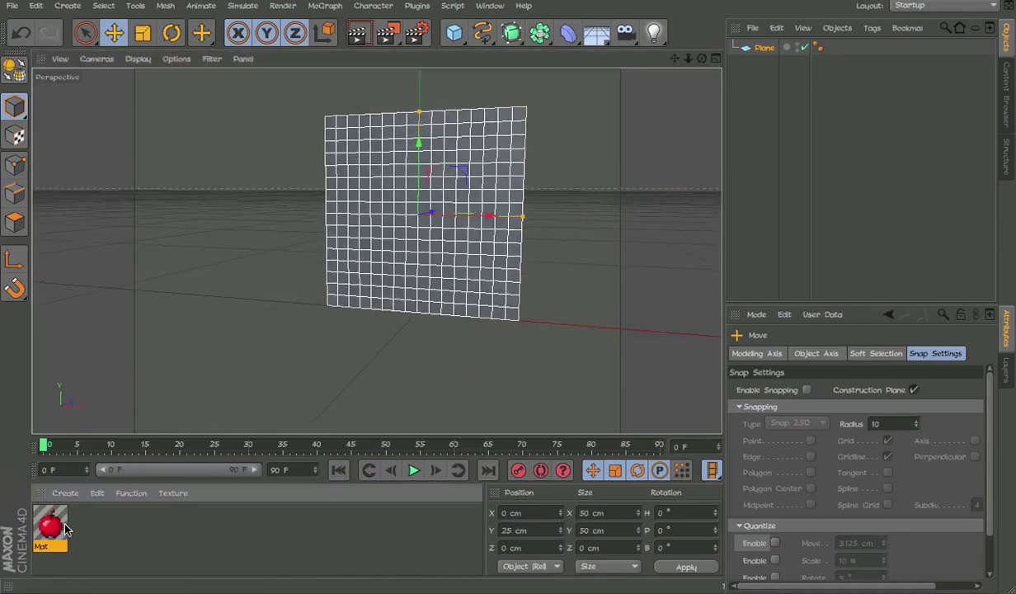
left_click_drag(49, 524, 833, 27)
left_click(747, 50)
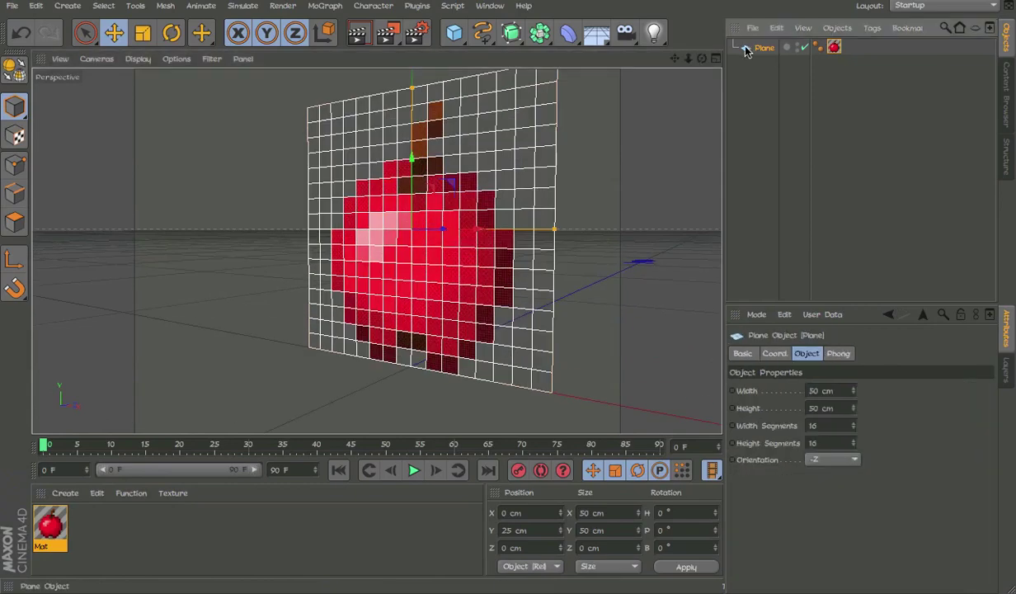
middle_click_drag(486, 187, 499, 223, "alt")
left_click_drag(499, 223, 542, 231, "alt")
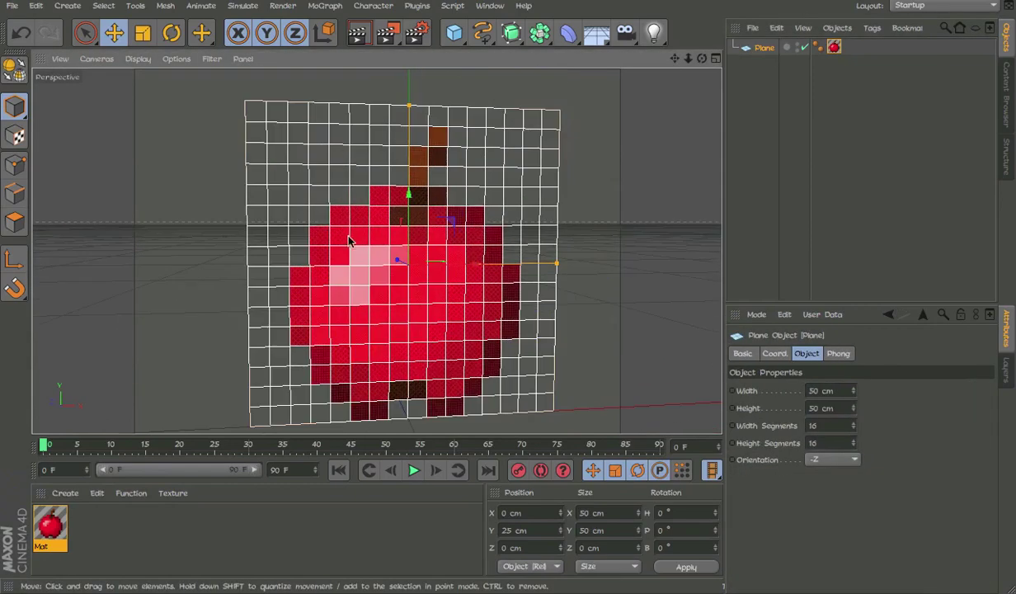
left_click_drag(349, 240, 345, 220, "alt")
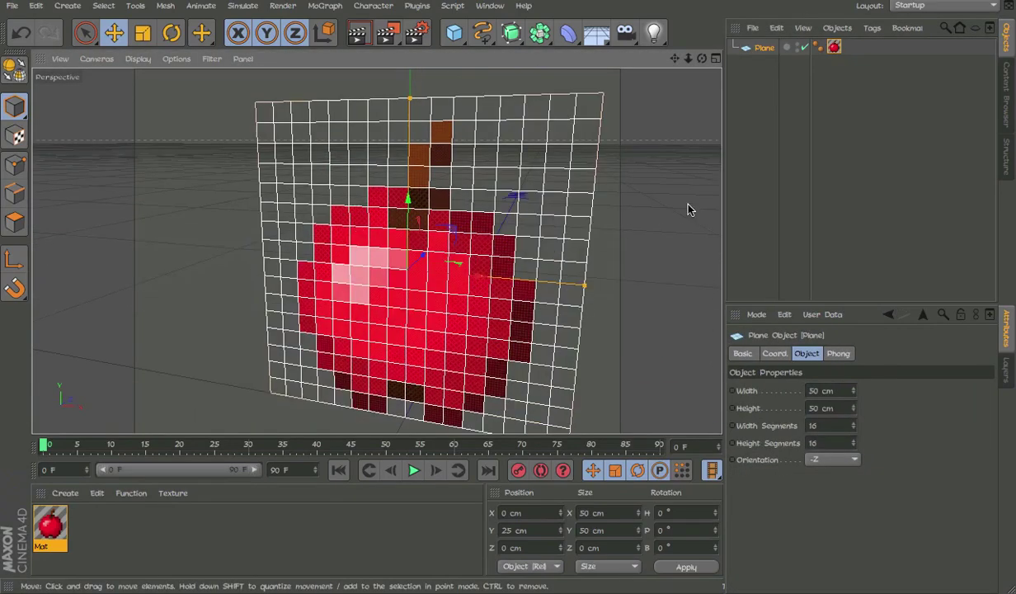
Make the plane editable and switch to polygon mode.
key("c")
left_click_drag(642, 203, 565, 211, "alt")
left_click_drag(462, 210, 388, 208, "alt")
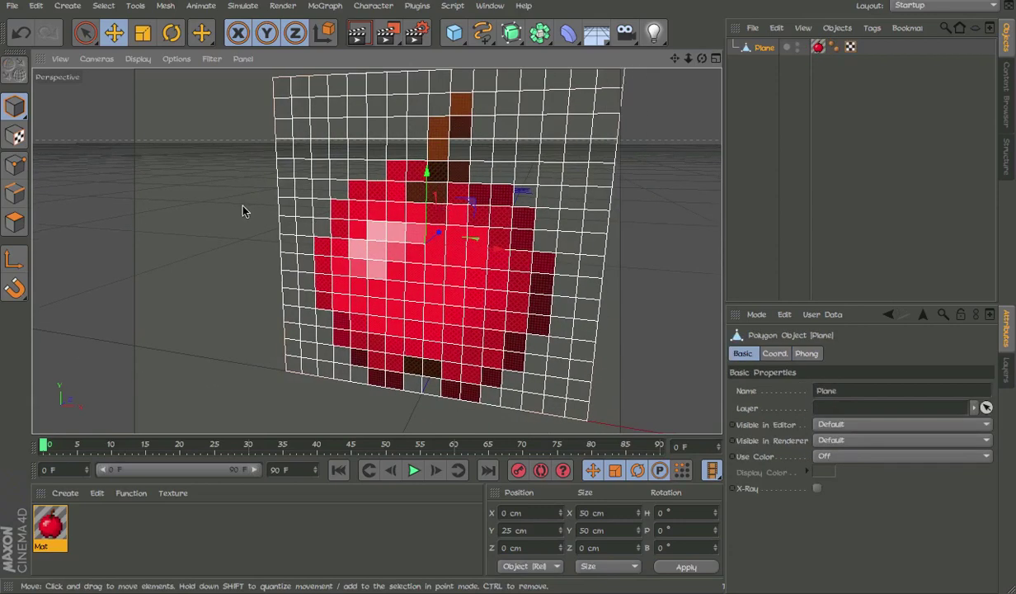
left_click(15, 193)
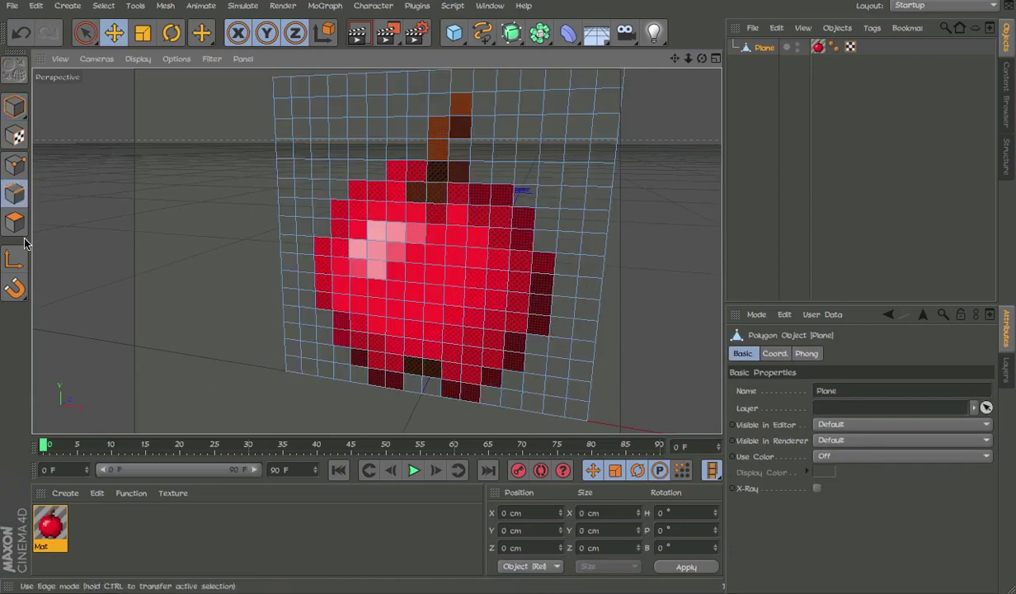
left_click(15, 223)
Show the plane in the front view with Gouraud Shading so the apple texture is displayed.
key("F4")
scroll(369, 203, "up", 8)
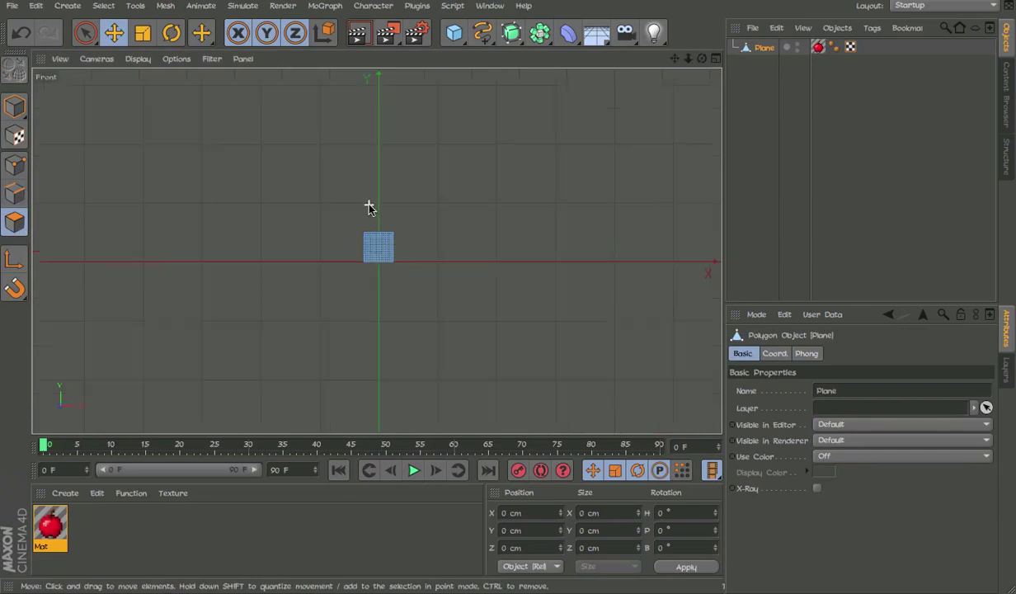
middle_click_drag(417, 380, 420, 164, "alt")
scroll(364, 181, "up", 2)
scroll(364, 183, "up", 3)
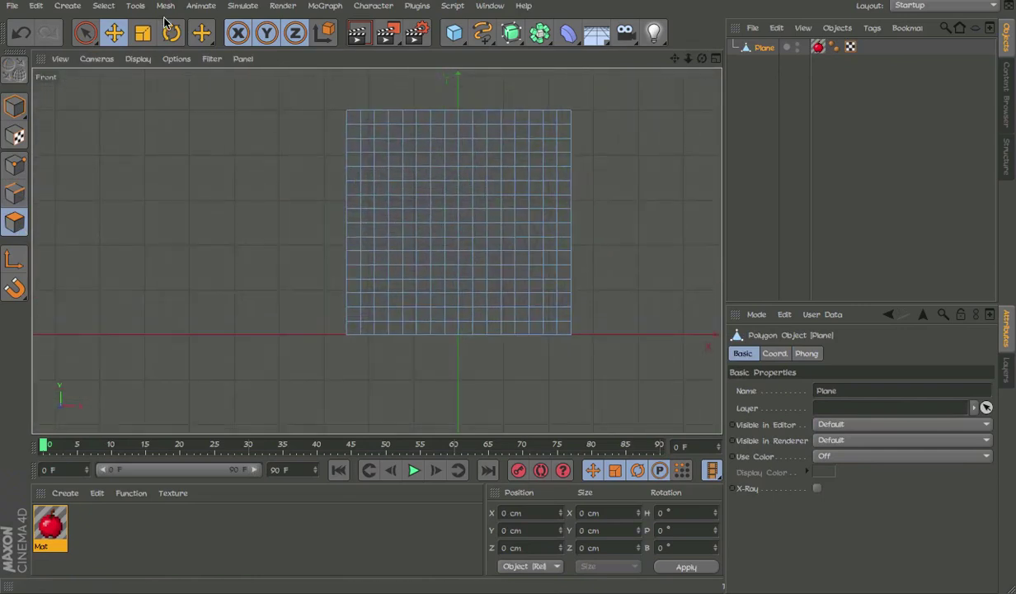
left_click(137, 60)
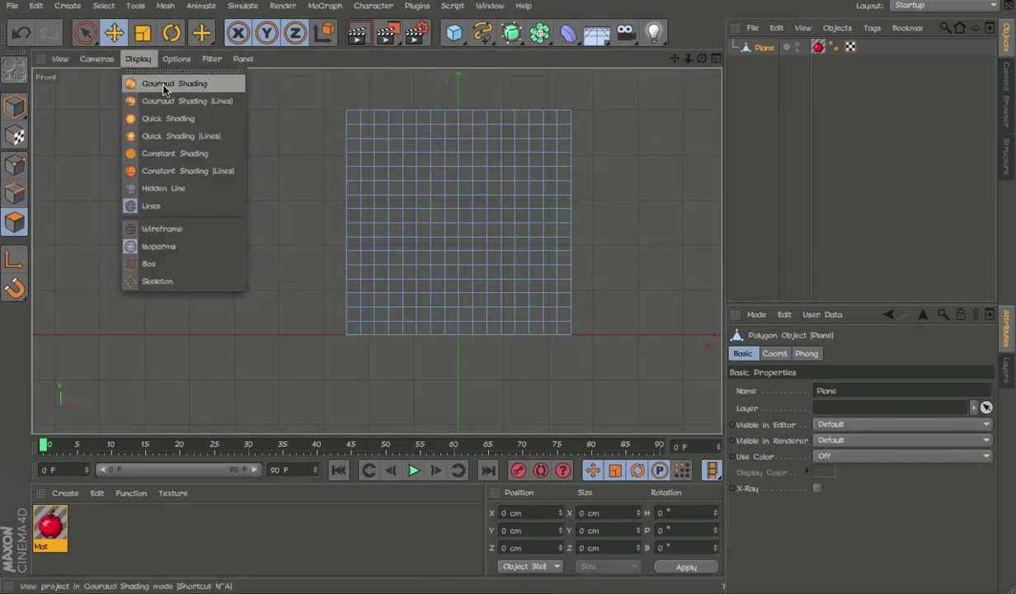
left_click(163, 85)
scroll(359, 236, "up", 2)
Select the polygons covering the apple's body with Live Selection, removing stray transparent polygons from the selection.
key("9")
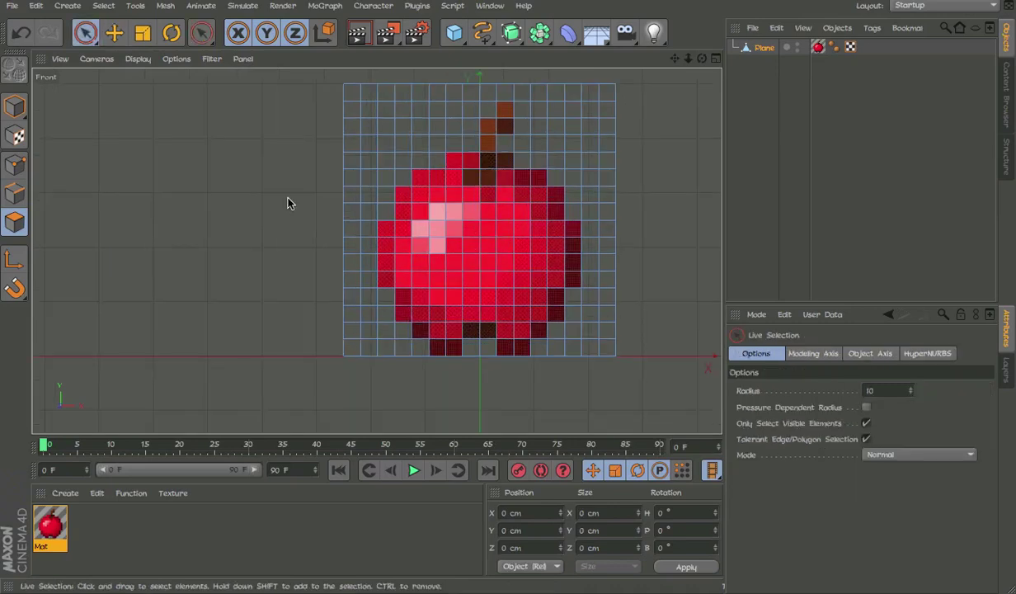
left_click(487, 269)
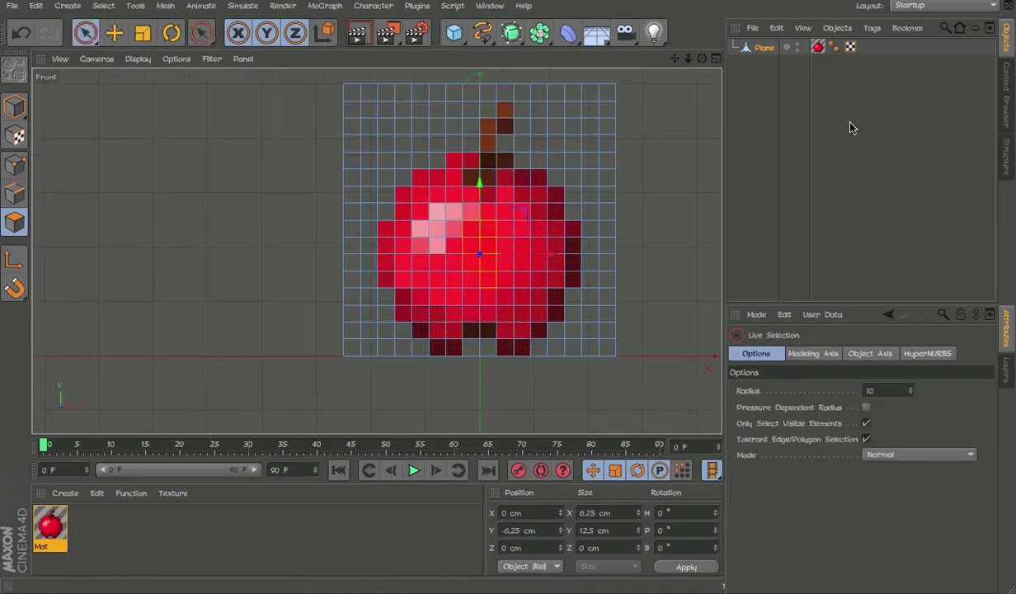
middle_click_drag(613, 181, 571, 183, "alt")
left_click(764, 50)
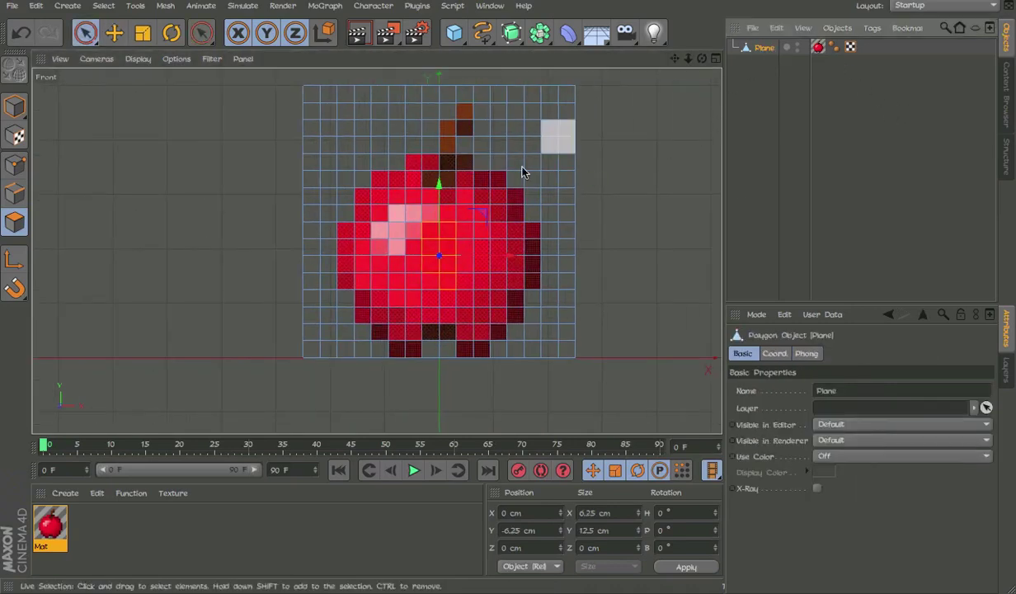
scroll(437, 274, "up", 3)
left_click(404, 205)
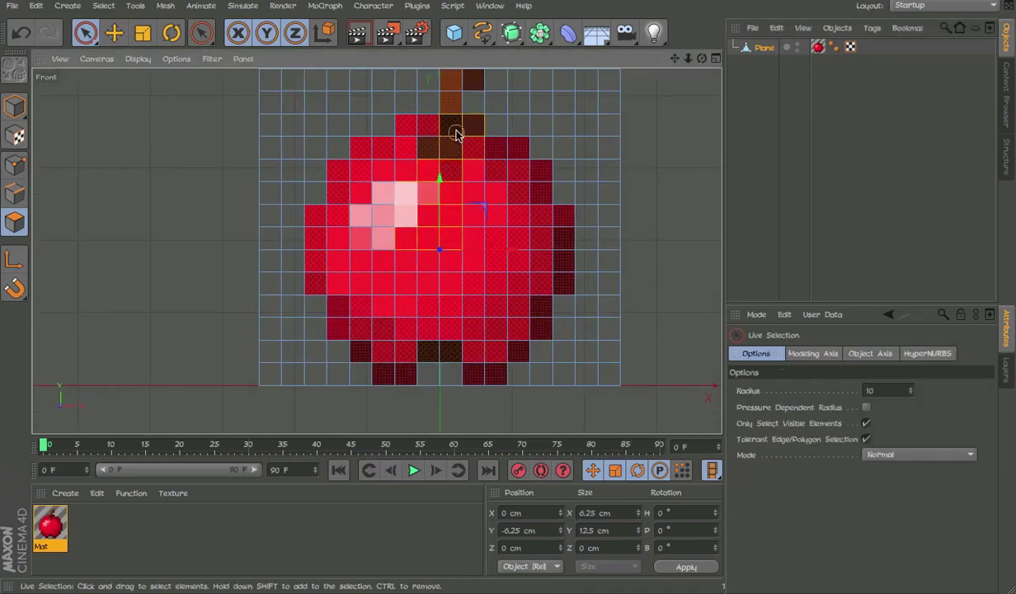
left_click_drag(456, 132, 454, 134)
middle_click_drag(454, 135, 437, 150, "alt")
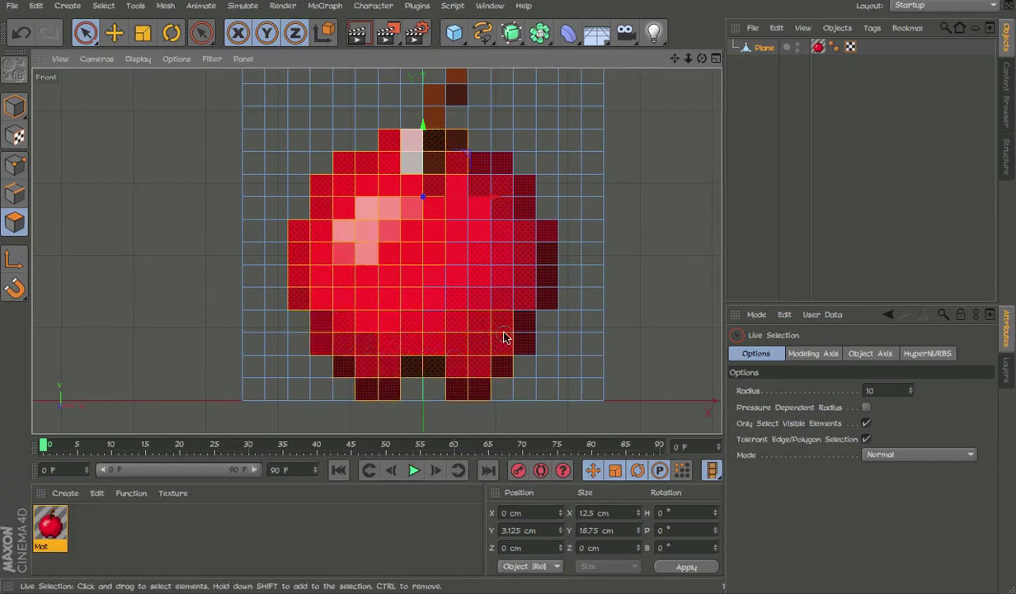
mouse_move(539, 274)
left_mouse_down("shift")
mouse_move(536, 241)
mouse_move(514, 225)
left_mouse_up("shift")
left_click(554, 323, "ctrl")
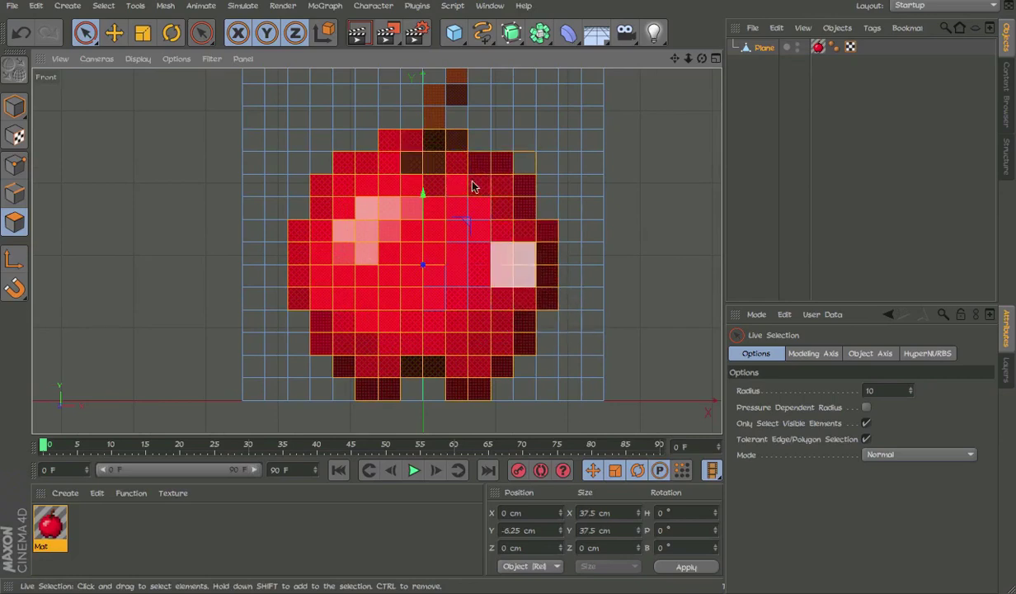
left_click(529, 154, "ctrl")
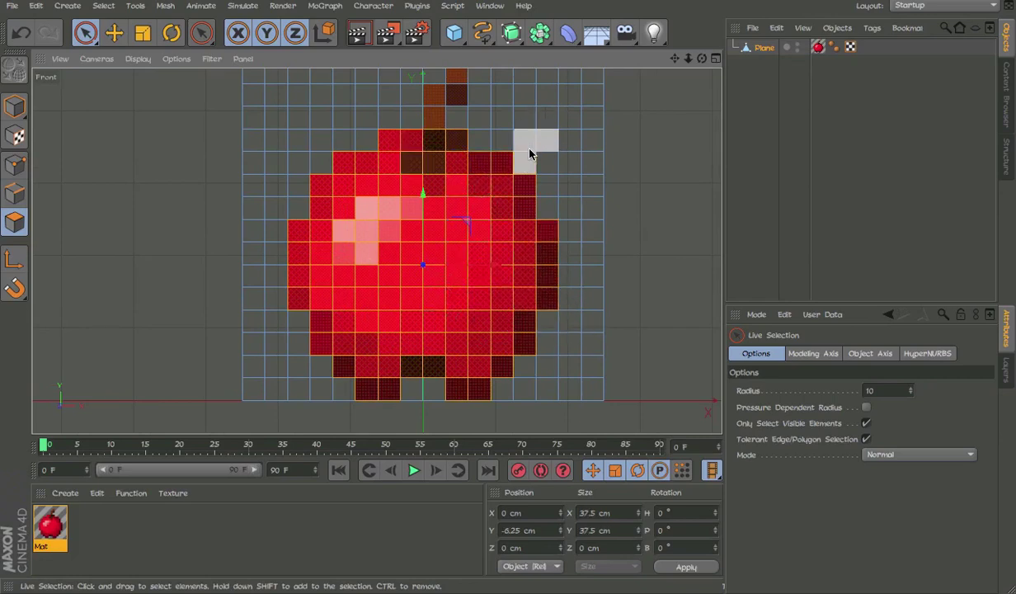
Add the polygons covering the apple's brown stem to the selection.
scroll(420, 193, "up", 6)
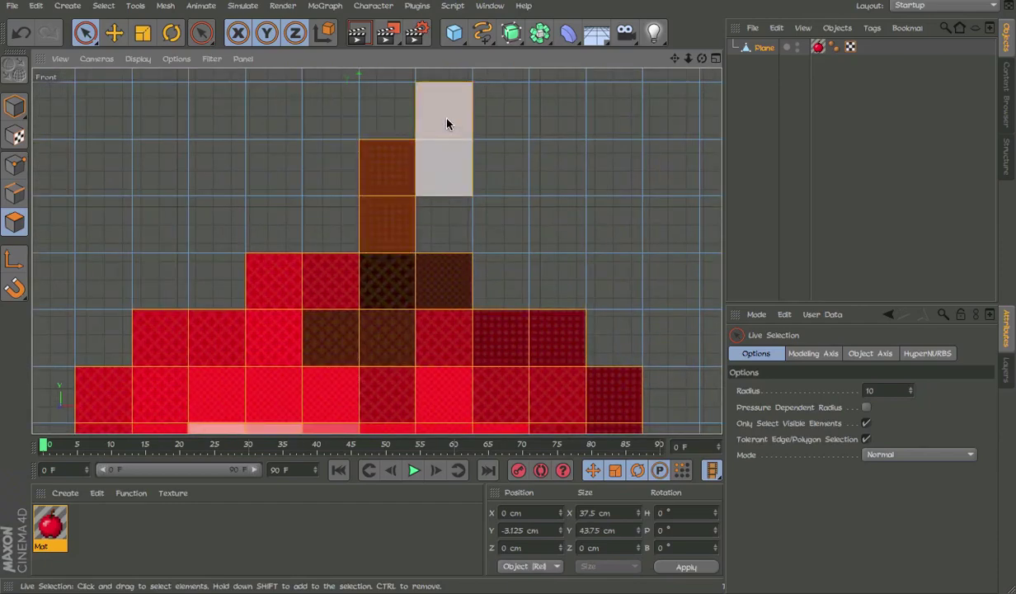
scroll(448, 118, "down", 6)
scroll(512, 128, "down", 2)
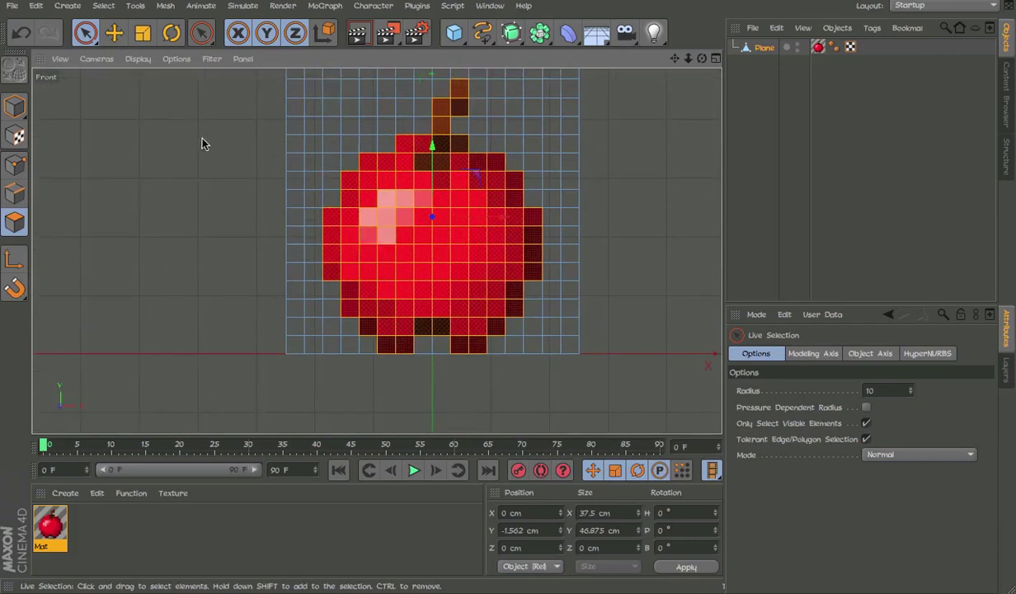
Invert the polygon selection, delete the transparent polygons around the apple, and check the shape in the perspective view.
left_click(149, 61)
key("Escape")
right_click(416, 192)
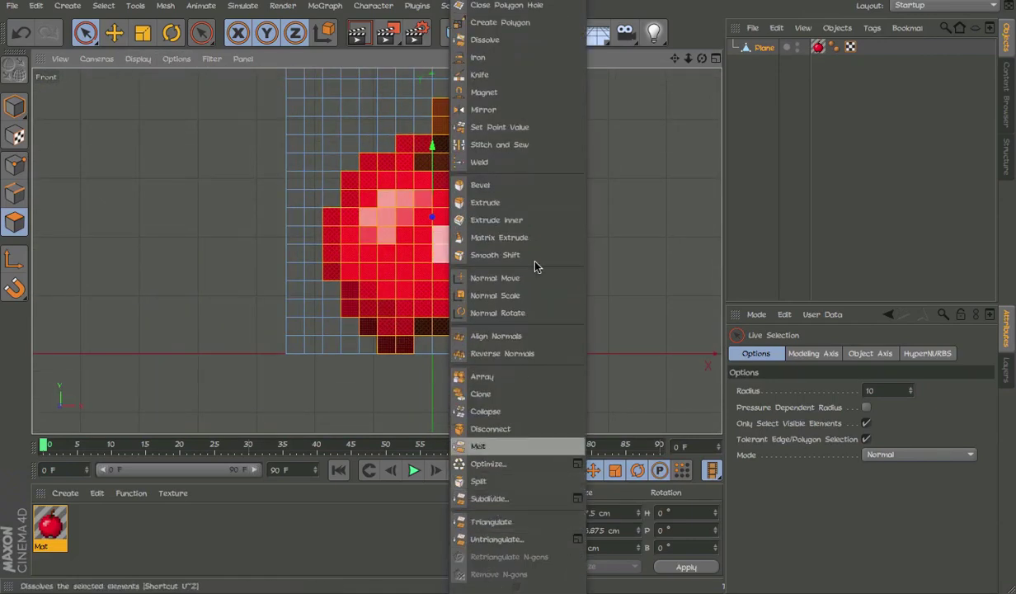
left_click(391, 171)
left_click(108, 7)
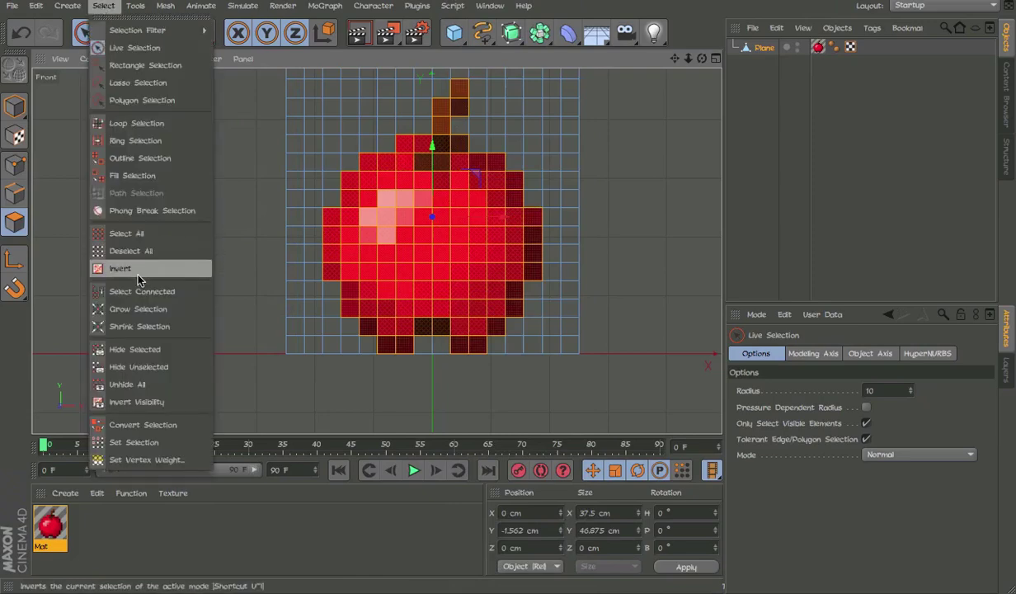
left_click(140, 267)
key("Delete")
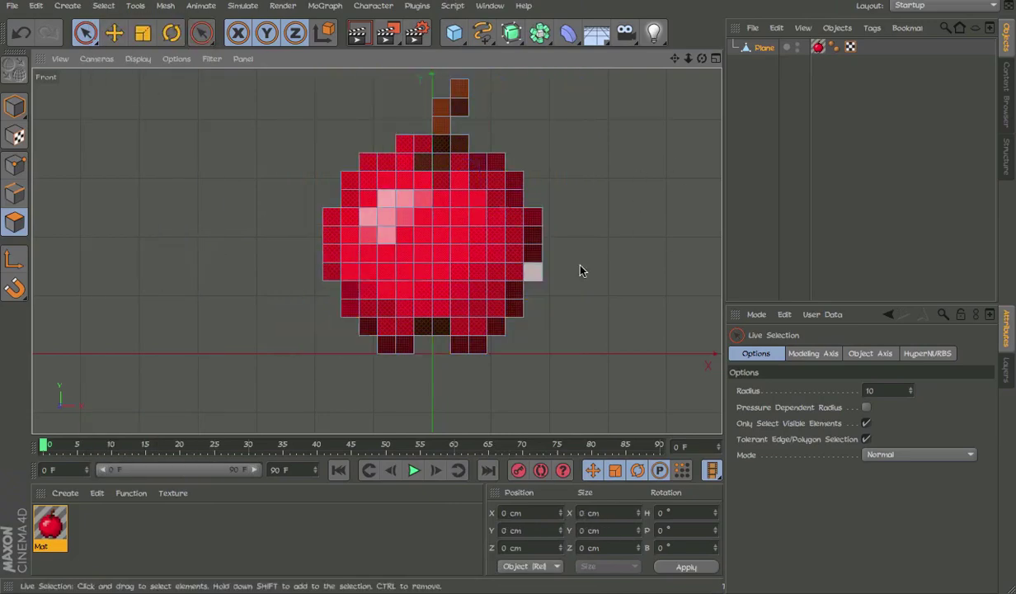
key("F1")
left_click_drag(614, 224, 590, 246, "alt")
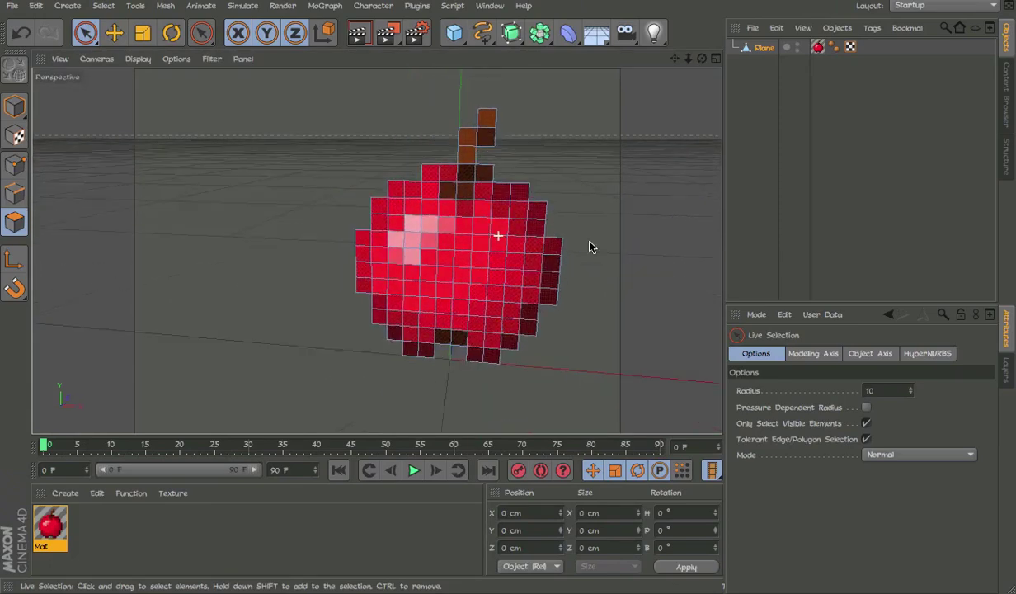
Select the stem and the upper polygon rows of the apple in the front view and merge them with Dissolve.
key("F4")
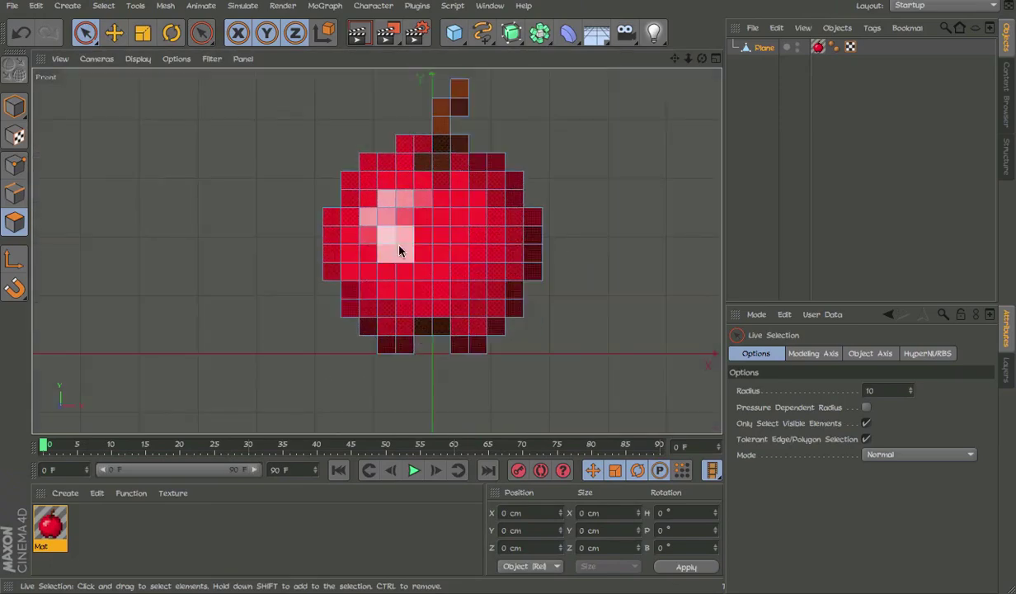
middle_click_drag(569, 150, 502, 162, "alt")
scroll(502, 163, "down", 1)
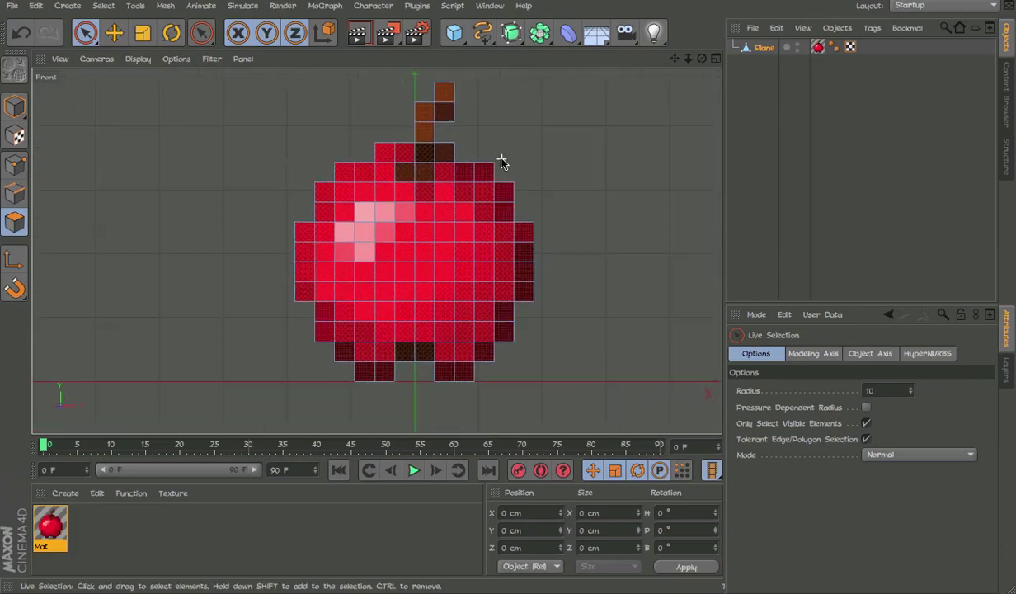
key("ctrl+a")
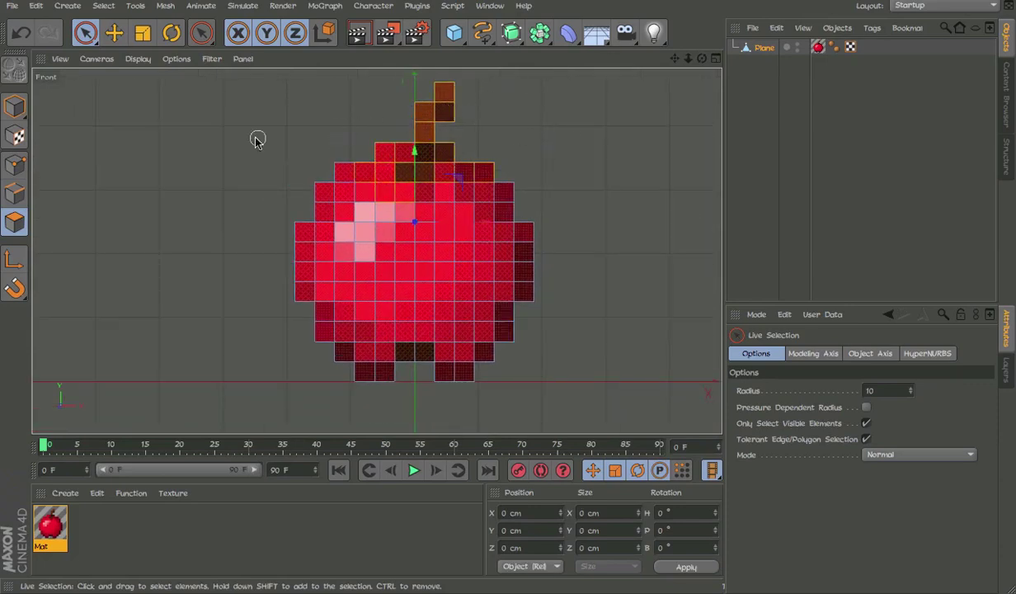
left_click_drag(237, 211, 565, 183)
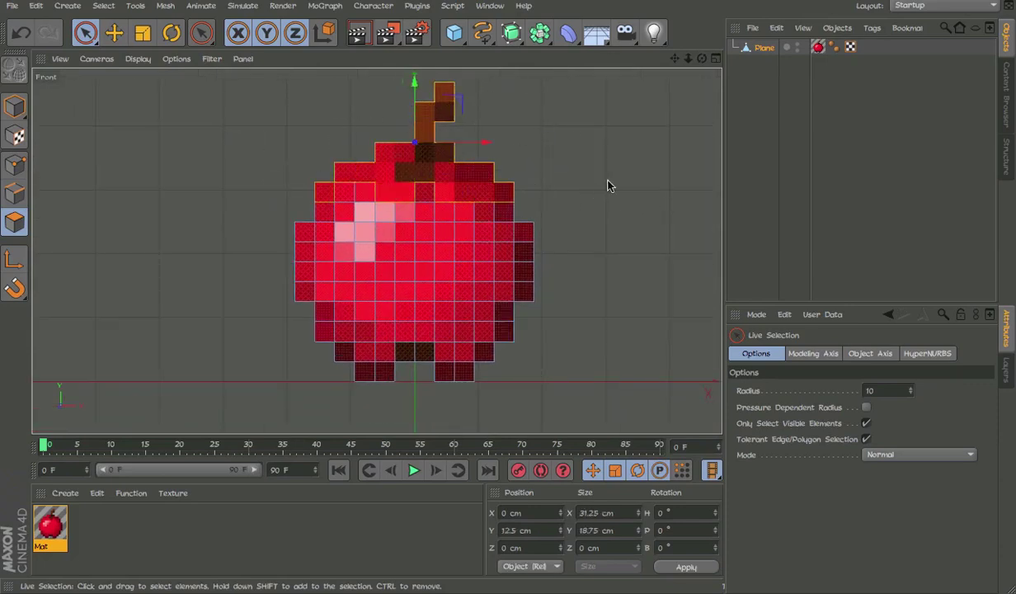
right_click(484, 171)
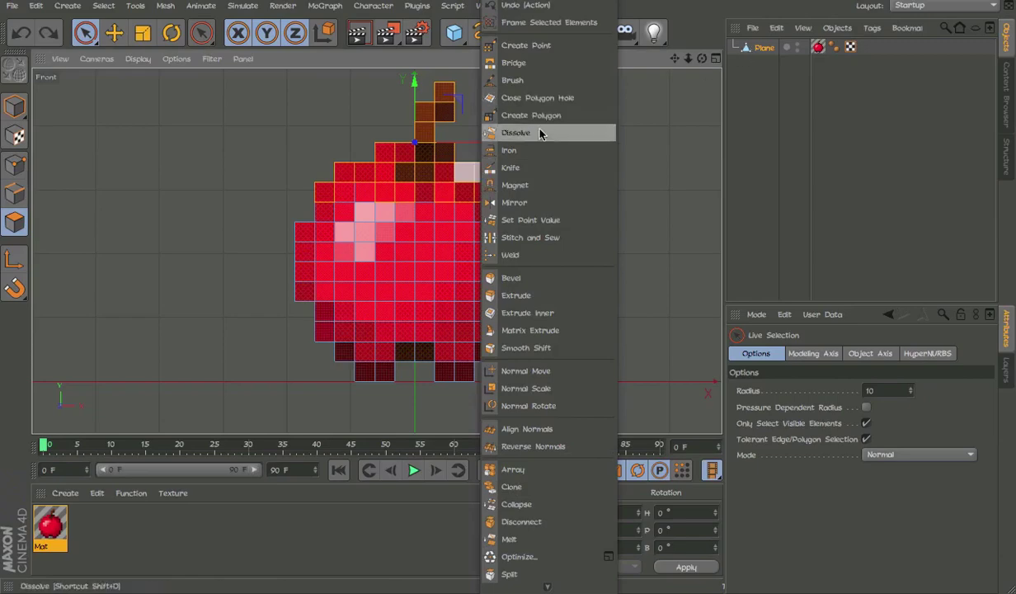
left_click(540, 134)
Look up the Dissolve command in Customize Commands by filtering the names for "dissolve".
left_click(492, 6)
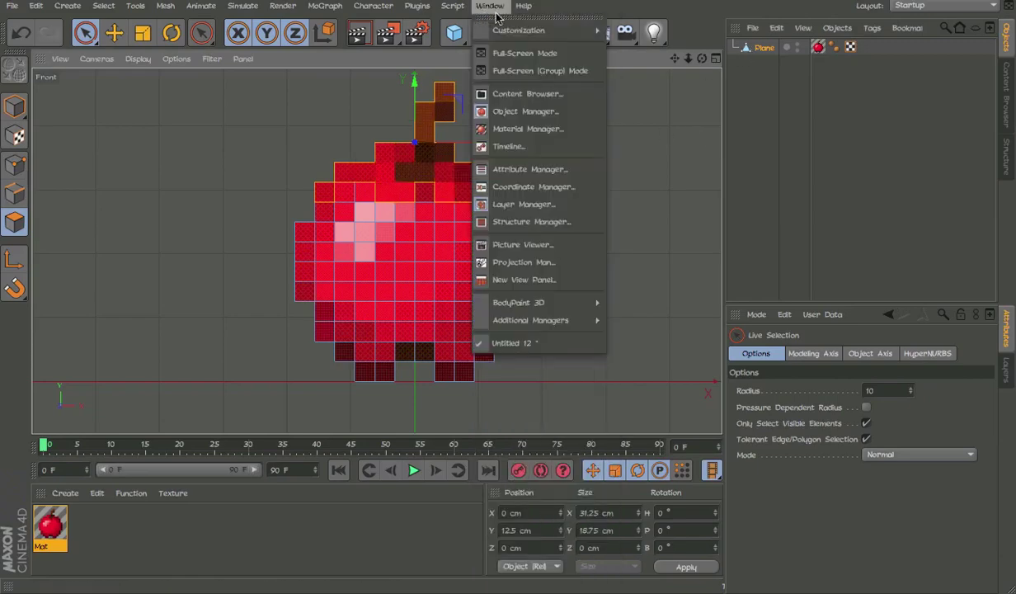
mouse_move(545, 31)
left_click(655, 35)
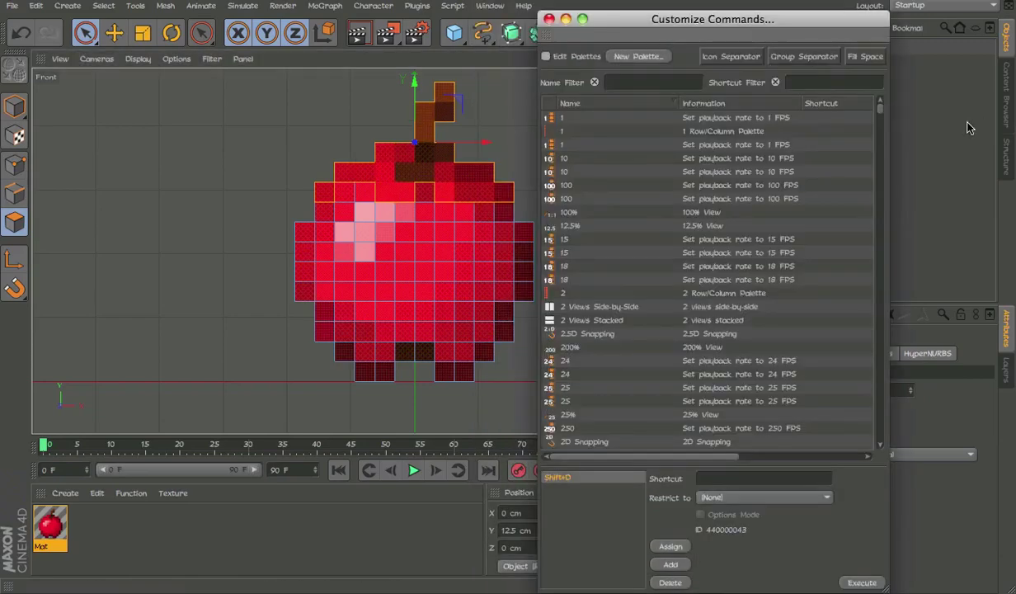
left_click_drag(665, 29, 641, 0)
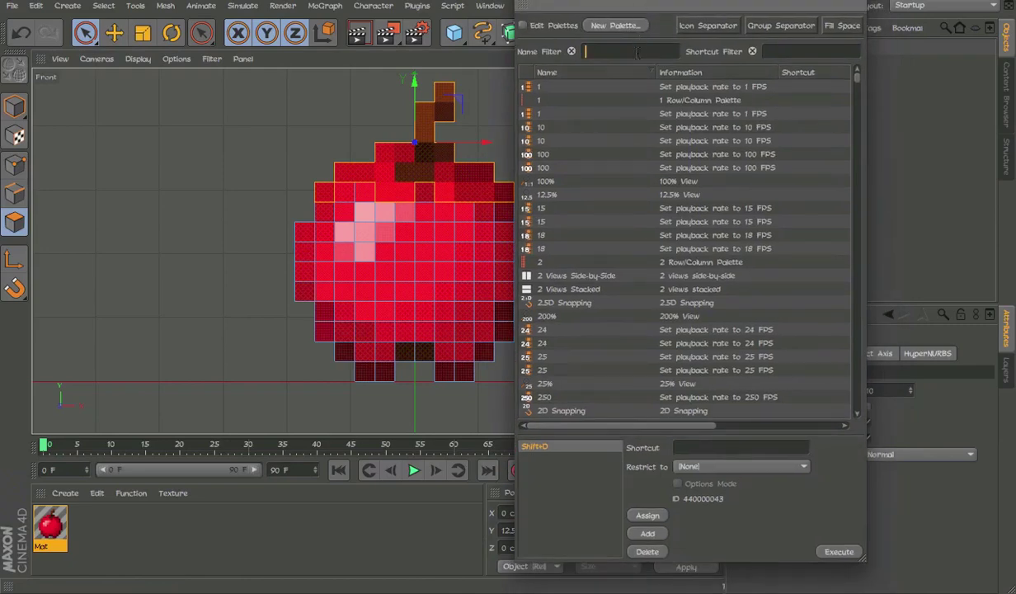
type("disc")
key("BackSpace")
type("solve")
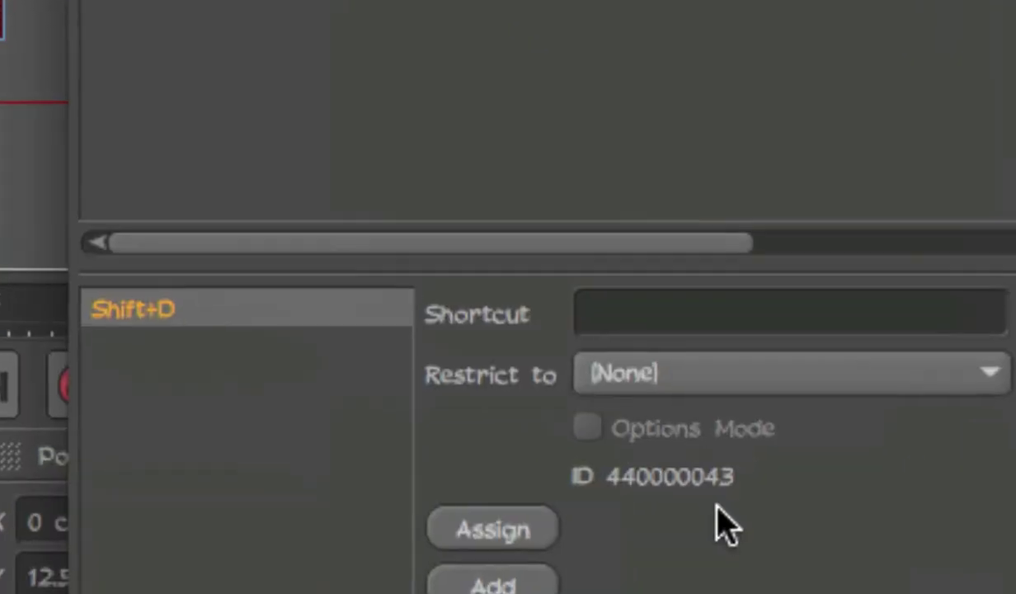
Enter Shift+D as the Dissolve shortcut without assigning it, and close the command customization.
left_click(703, 450)
key("shift+d")
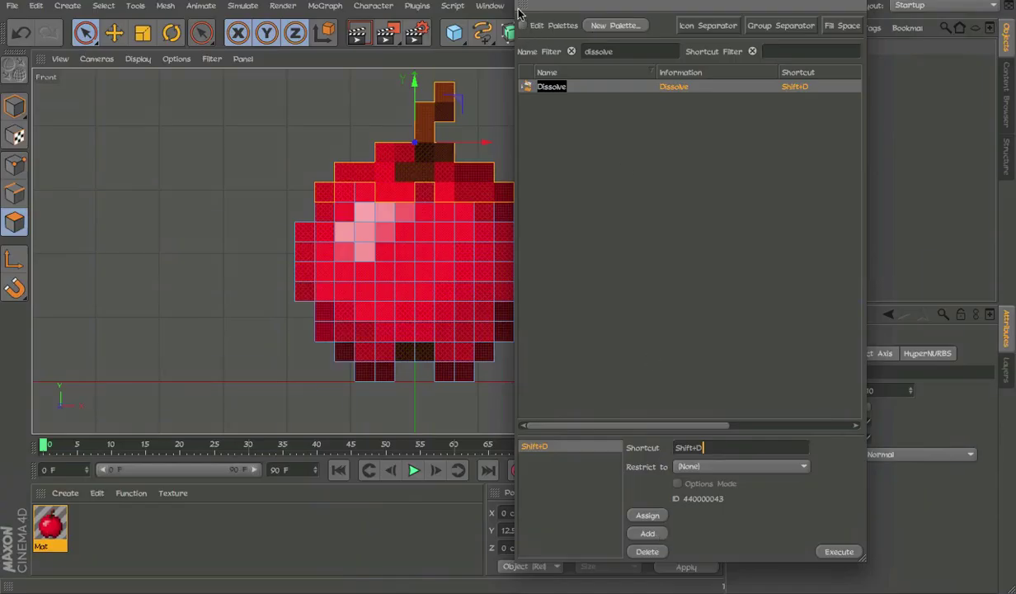
left_click(528, 1)
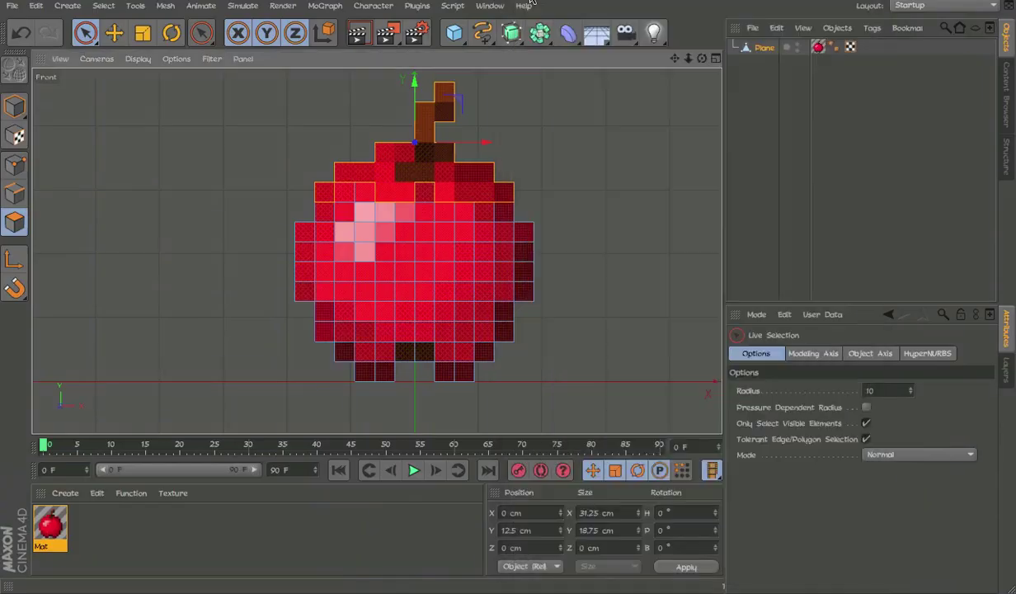
Try dissolving further polygon rows into the merged upper part of the apple, and undo the dissolves.
left_click_drag(523, 203, 323, 208)
key("shift+d")
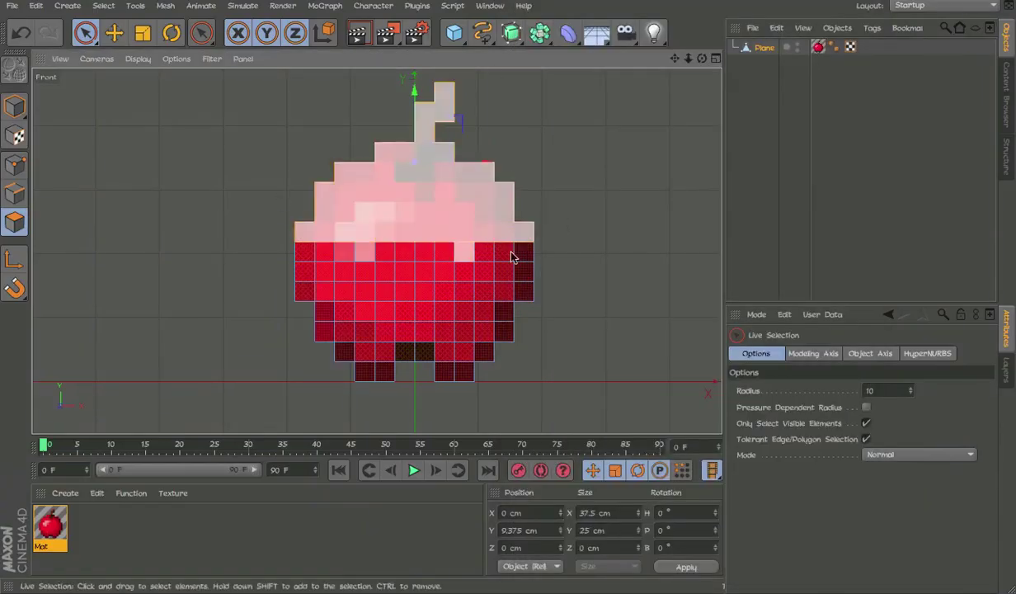
key("ctrl+z")
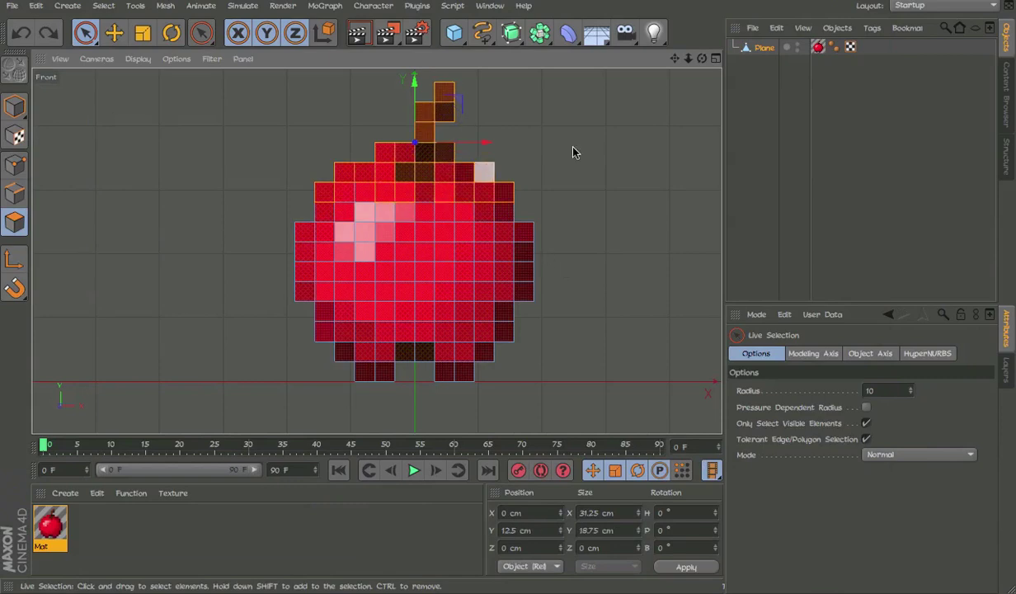
Try dissolving all of the apple's polygons into one, inspect the texture around the stem, and undo it.
left_click_drag(445, 93, 425, 105)
key("ctrl+a")
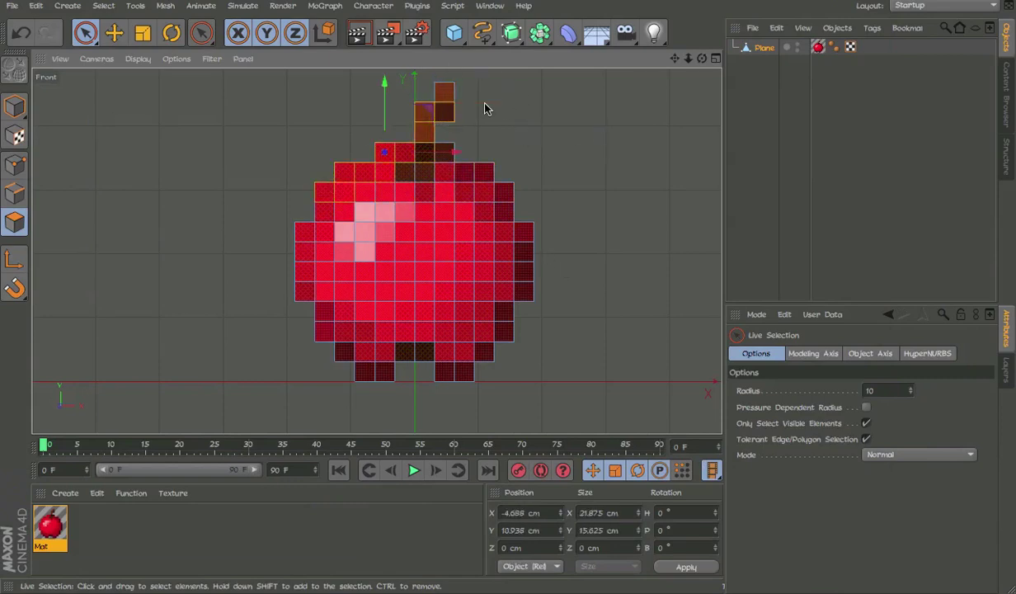
scroll(475, 181, "up", 8)
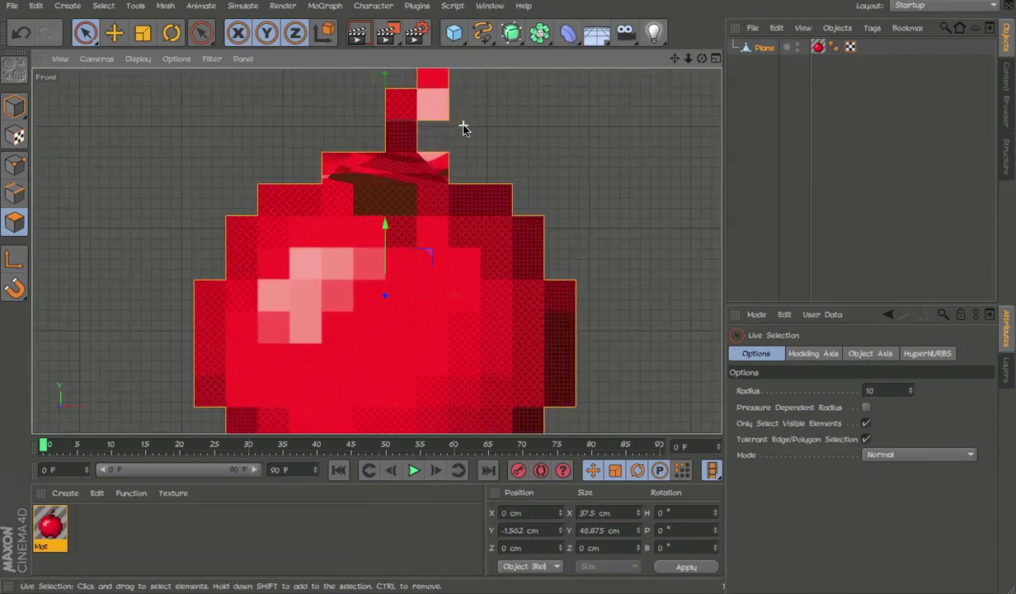
scroll(544, 212, "down", 6)
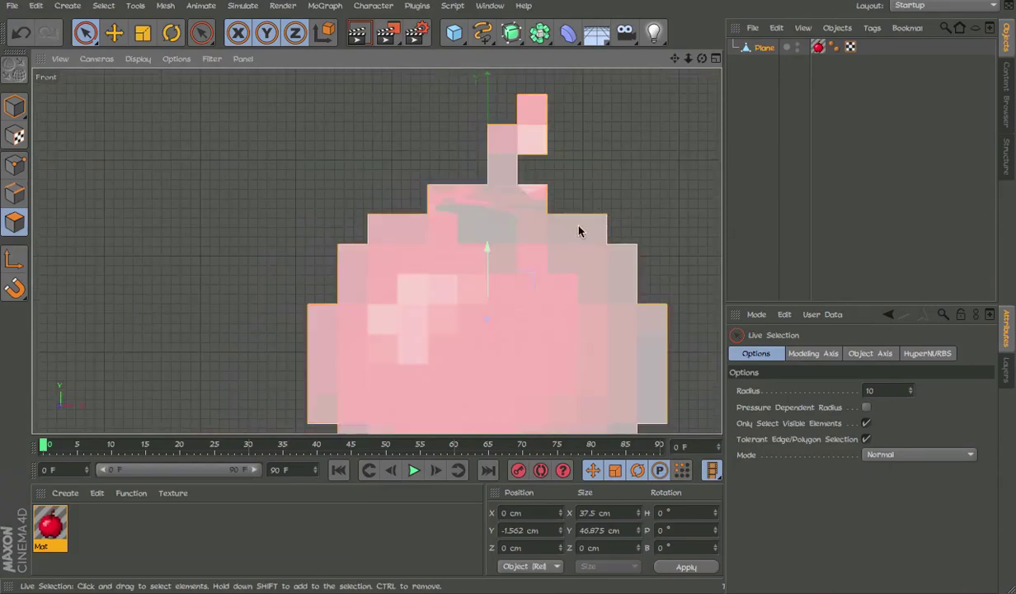
left_click(505, 173)
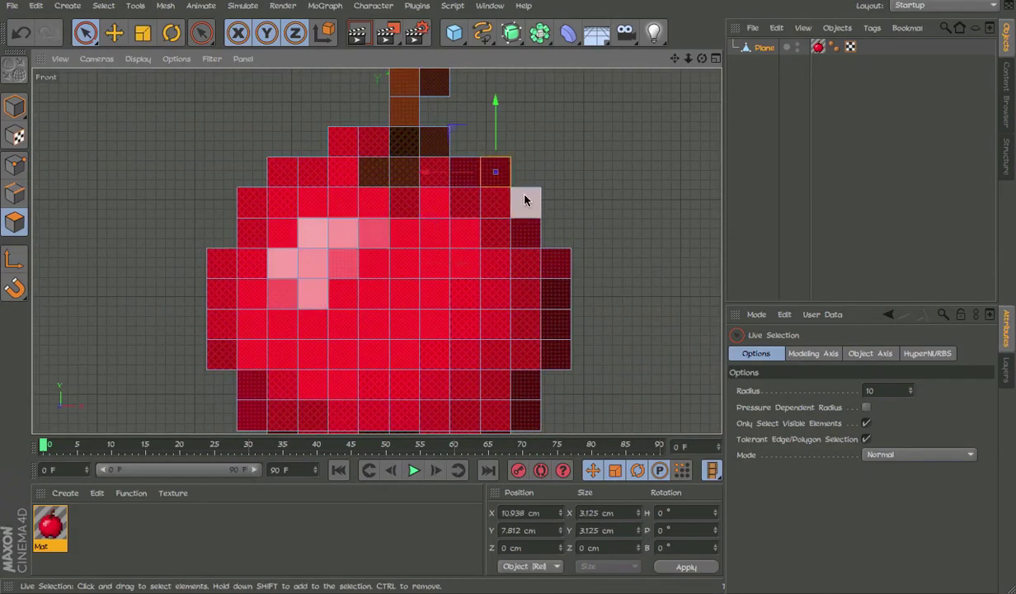
Dissolve the apple's polygons row by row in the front view, from the upper rows down to the base, merging them into one.
scroll(528, 211, "down", 2)
left_click_drag(575, 116, 458, 110)
left_click_drag(328, 215, 586, 180)
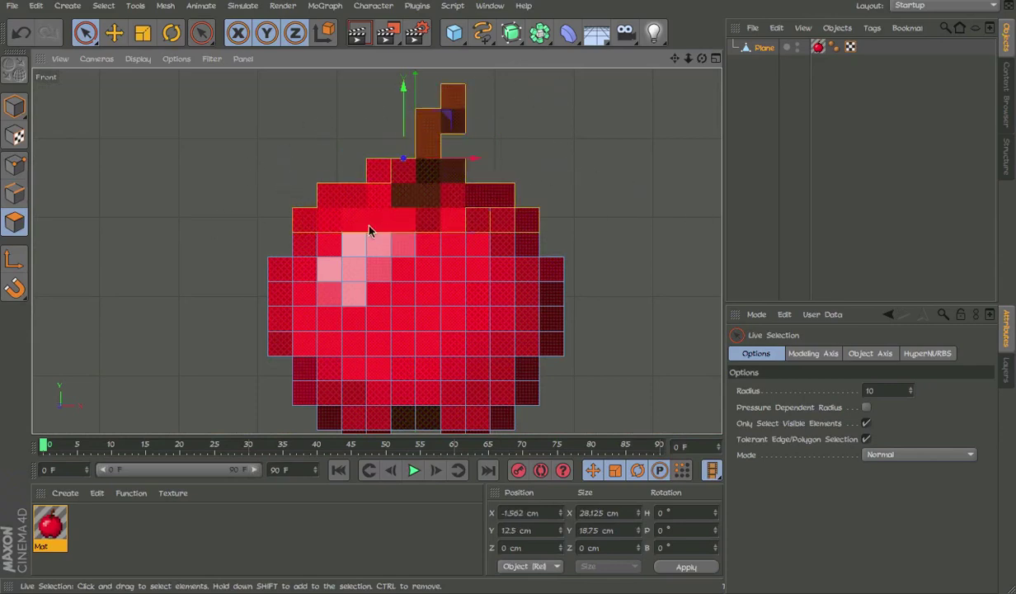
mouse_move(369, 231)
left_mouse_down("shift")
mouse_move(290, 238)
mouse_move(368, 265)
left_mouse_up("shift")
left_click_drag(475, 278, 537, 281, "shift")
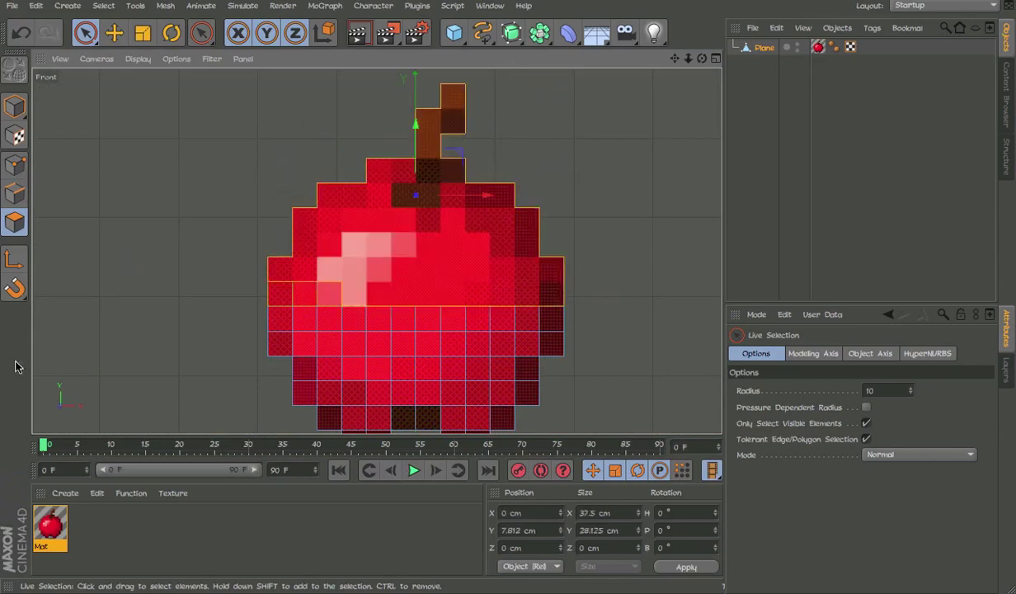
left_click_drag(459, 306, 499, 340, "shift")
middle_click_drag(715, 342, 716, 220, "alt")
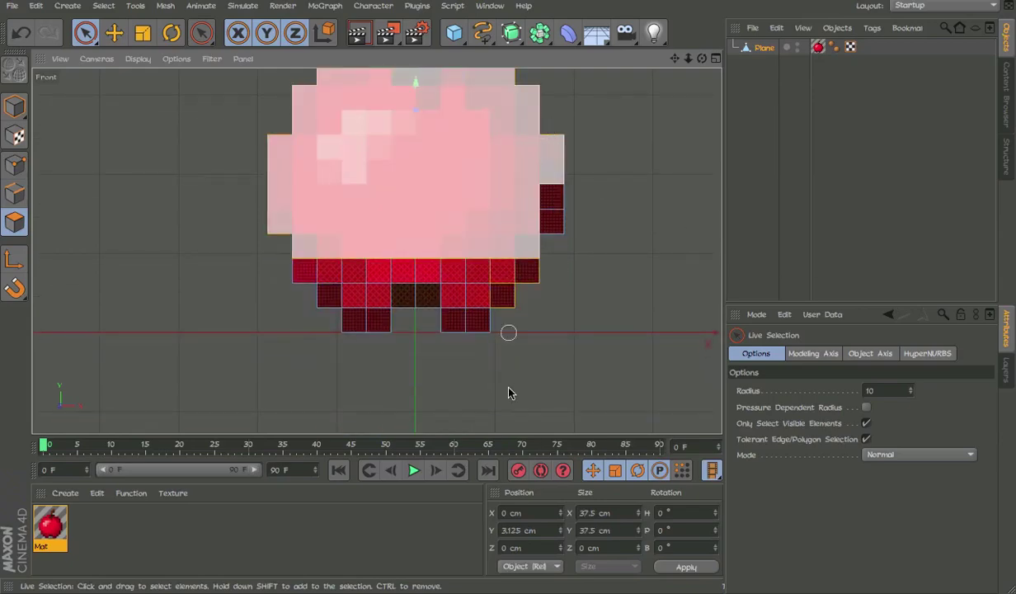
left_click_drag(305, 275, 258, 311, "shift")
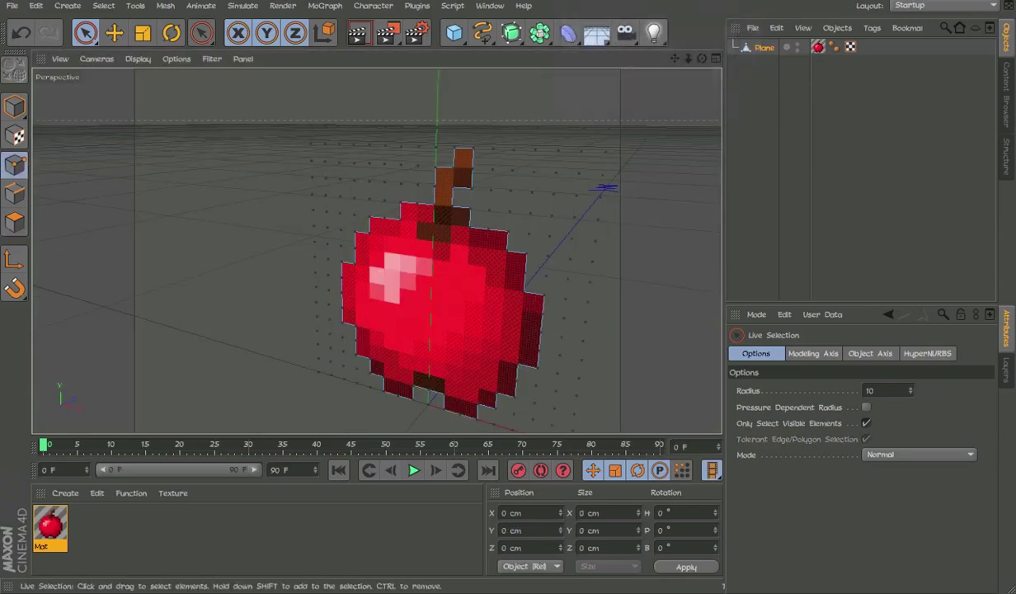
Optimize the apple mesh in point mode to remove the stray unused points around it.
left_click(574, 0)
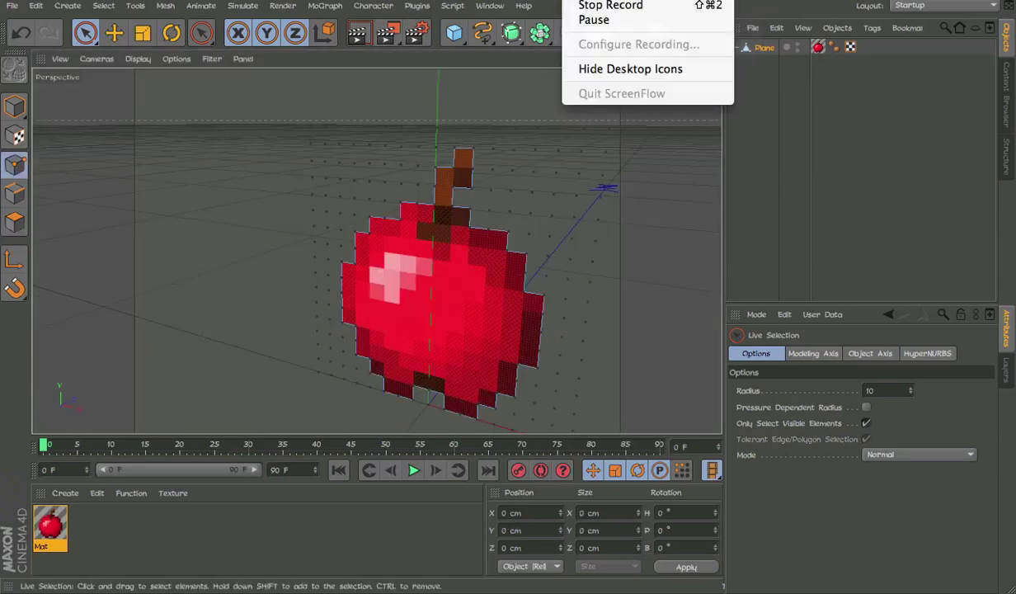
left_click(139, 98)
left_click(15, 136)
left_click(15, 165)
middle_click_drag(339, 245, 380, 279, "alt")
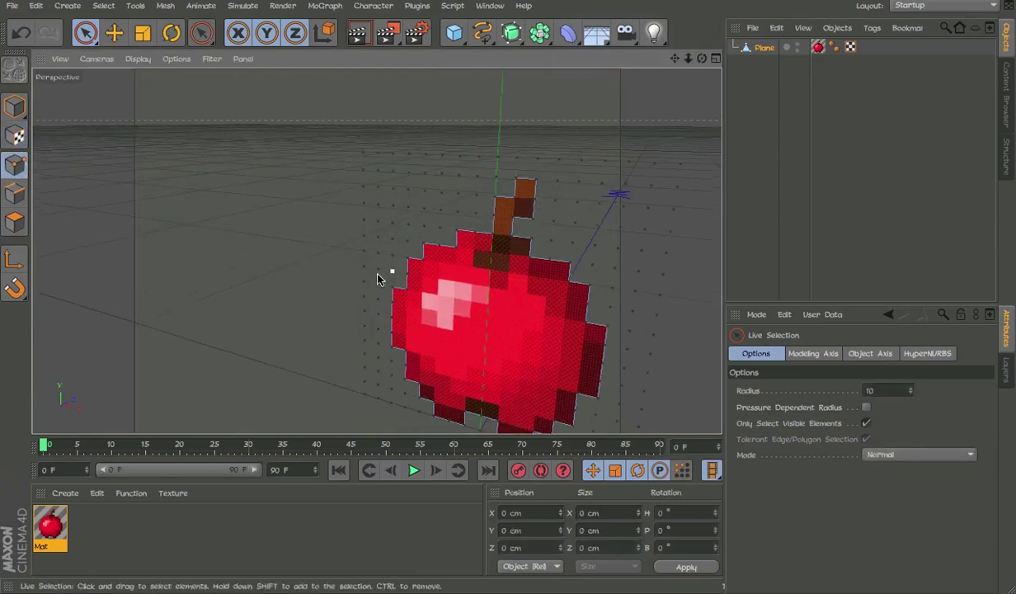
middle_click_drag(448, 252, 373, 186, "alt")
right_click(657, 208)
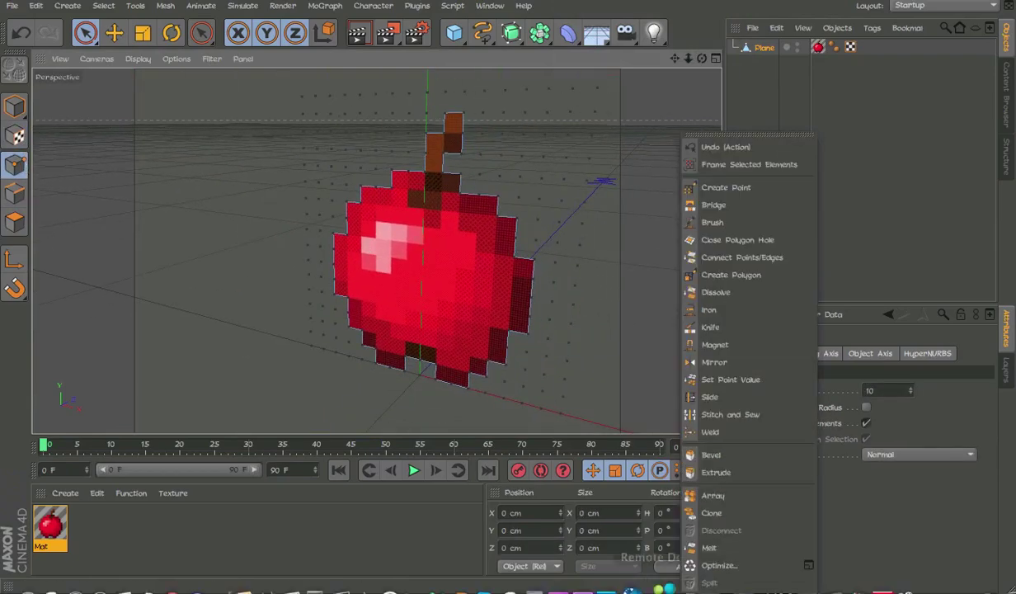
left_click(717, 567)
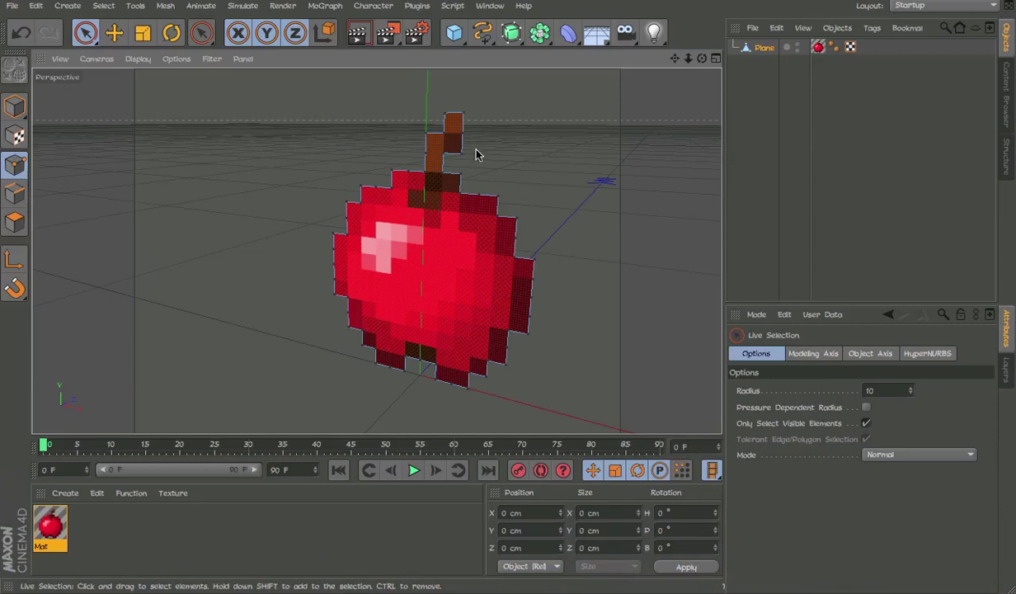
left_click_drag(476, 155, 431, 305, "alt")
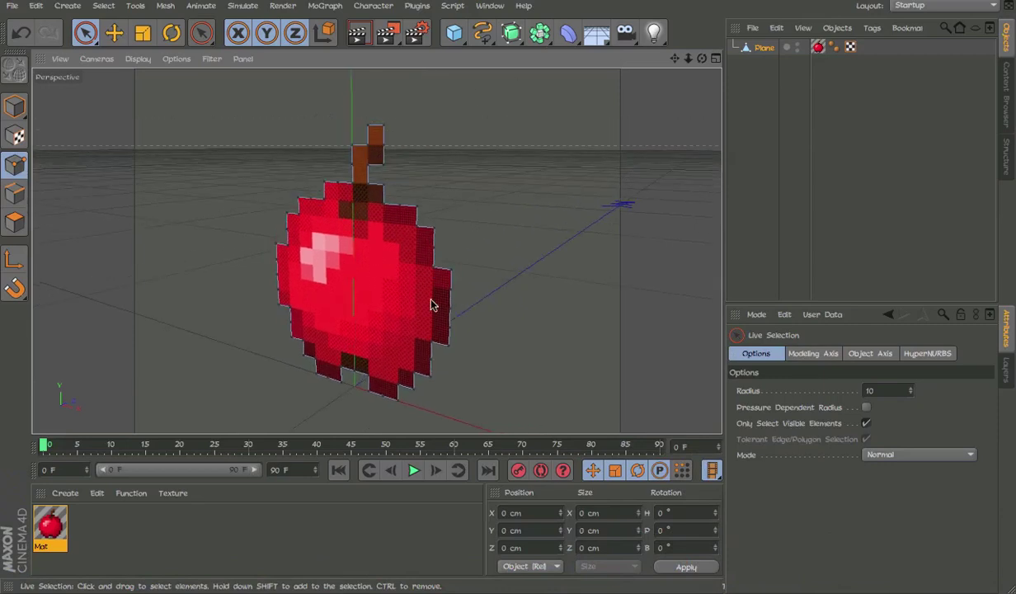
Try selecting and deleting redundant points along the right and lower edges of the apple's outline, and undo it.
key("F4")
middle_click_drag(565, 198, 543, 223, "alt")
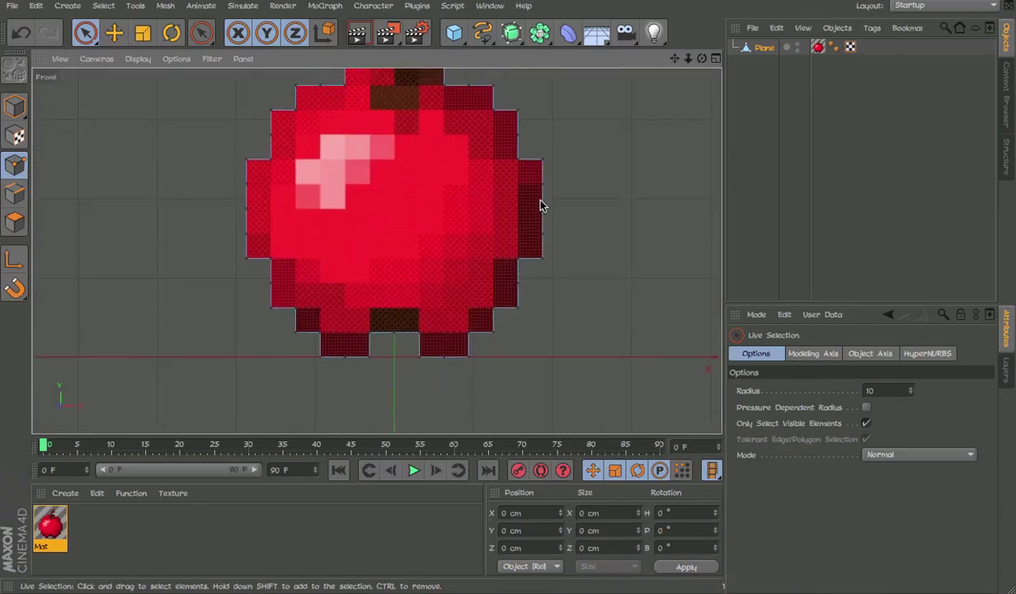
mouse_move(541, 187)
left_mouse_down()
mouse_move(545, 229)
mouse_move(528, 260)
left_mouse_up()
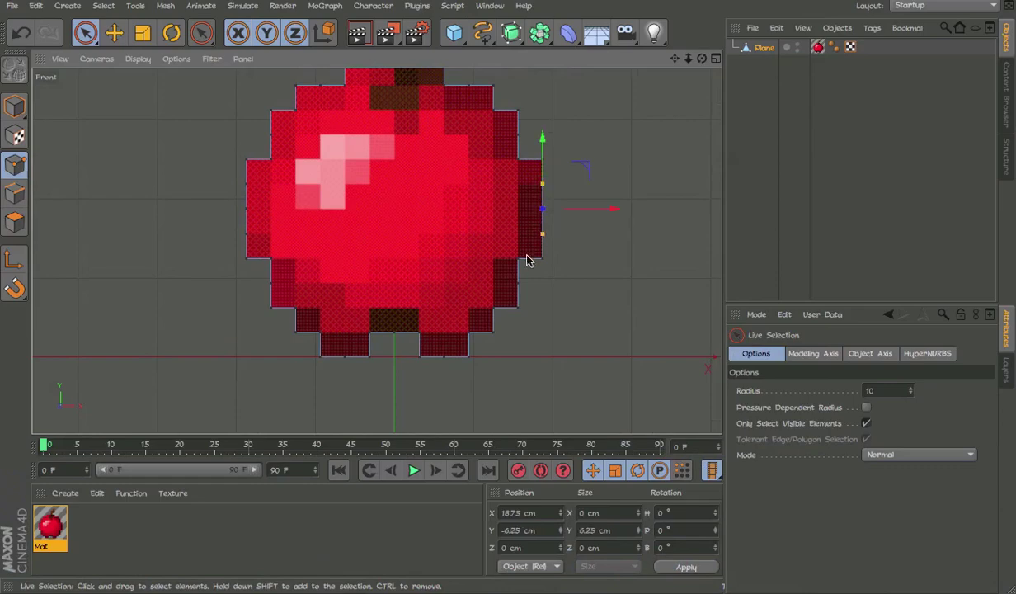
left_click(518, 285, "shift")
key("e")
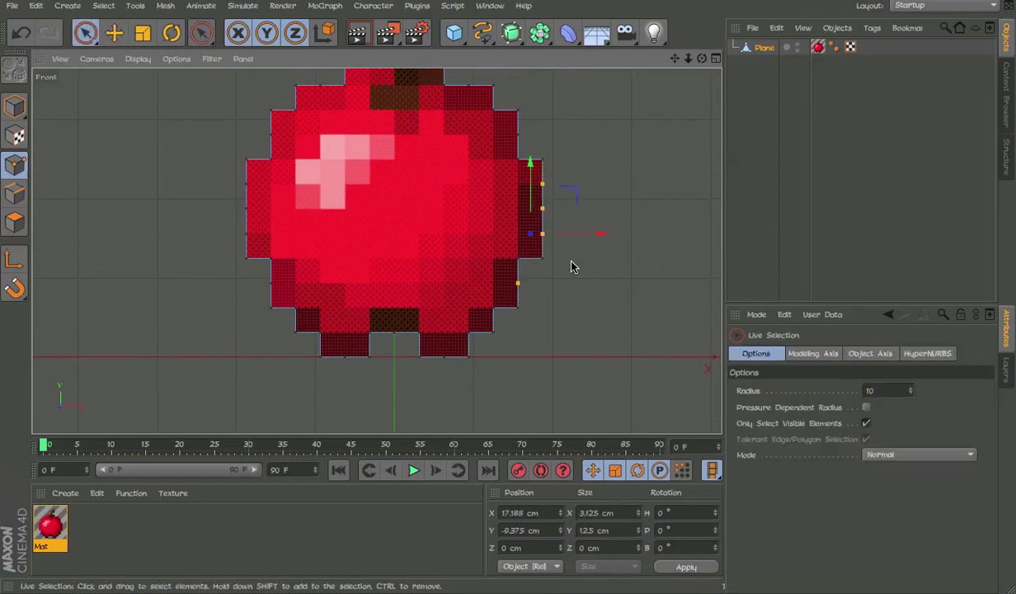
scroll(541, 279, "up", 4)
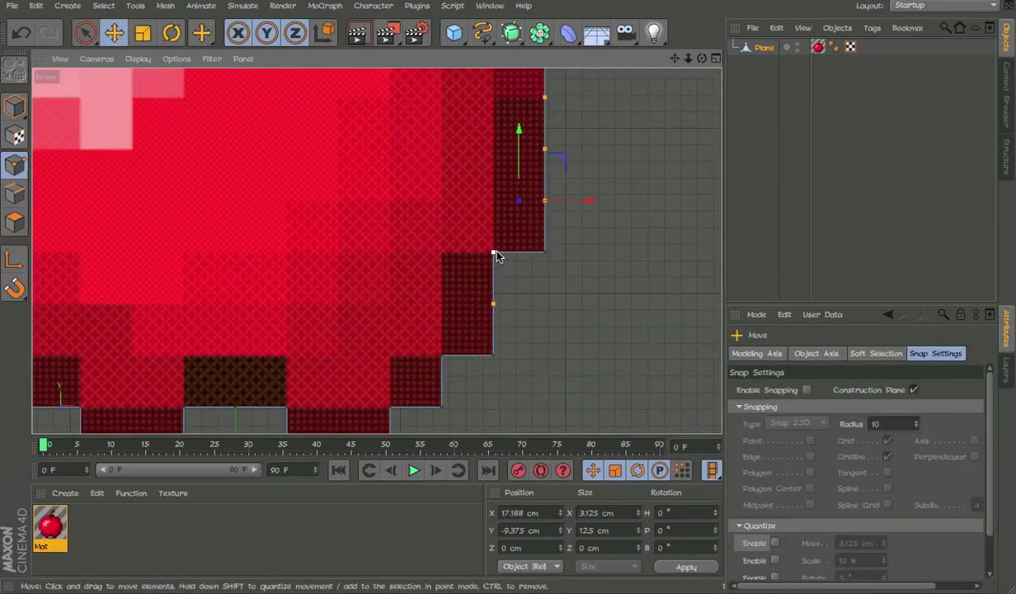
scroll(519, 259, "down", 3)
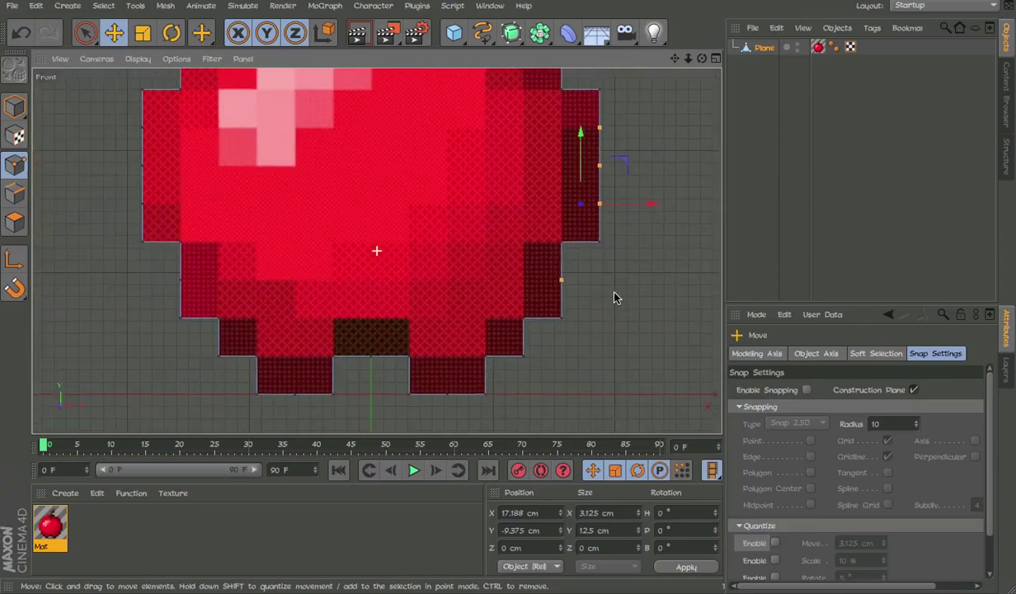
left_click(485, 393)
key("Delete")
key("ctrl+z")
key("ctrl+z")
key("ctrl+z")
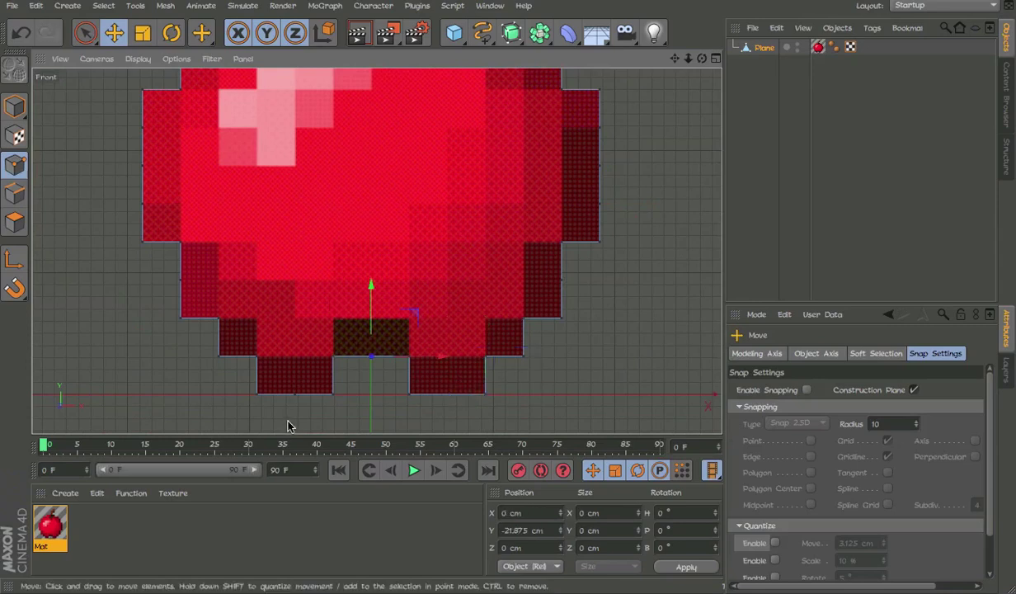
Select the redundant mid-edge points all around the outline of the apple and its stem, and delete them.
left_click(295, 394, "shift")
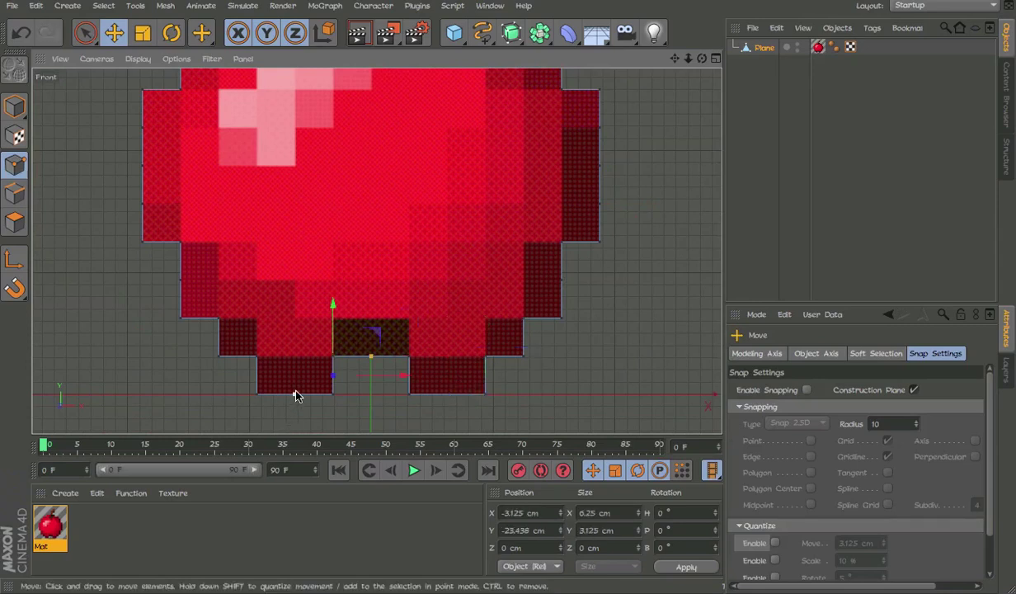
left_click(188, 289, "shift")
left_click(147, 204, "shift")
left_click(148, 169, "shift")
left_click(150, 135, "shift")
middle_click_drag(213, 116, 215, 327, "alt")
left_click(185, 264, "shift")
left_click(260, 188, "shift")
left_click(336, 150, "shift")
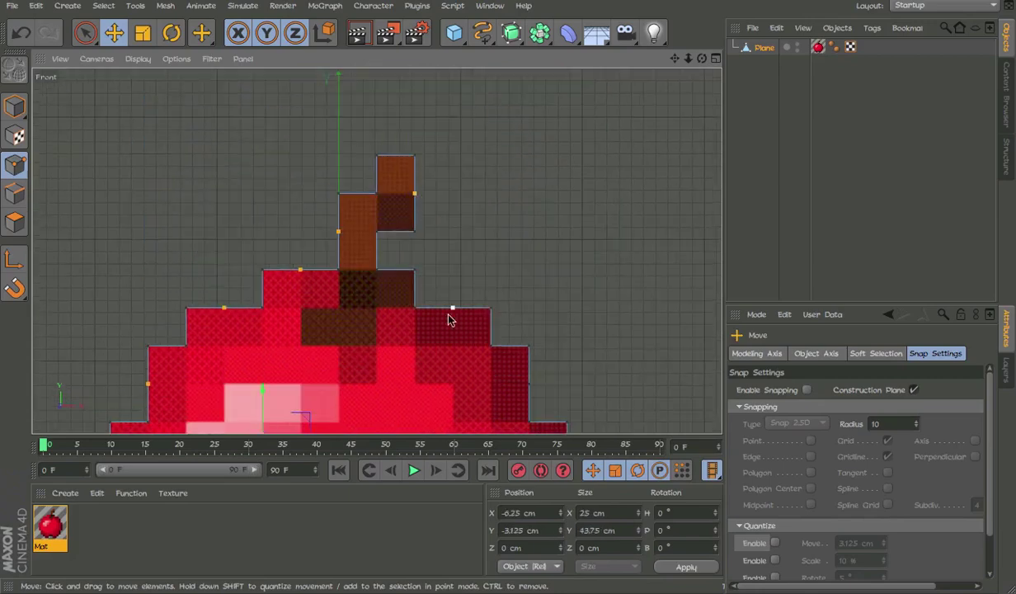
left_click(451, 312, "shift")
left_click(529, 385, "shift")
left_click(530, 300, "shift")
left_click(529, 340, "shift")
left_click(530, 380, "shift")
middle_click_drag(528, 386, 532, 243, "alt")
left_click(493, 311, "shift")
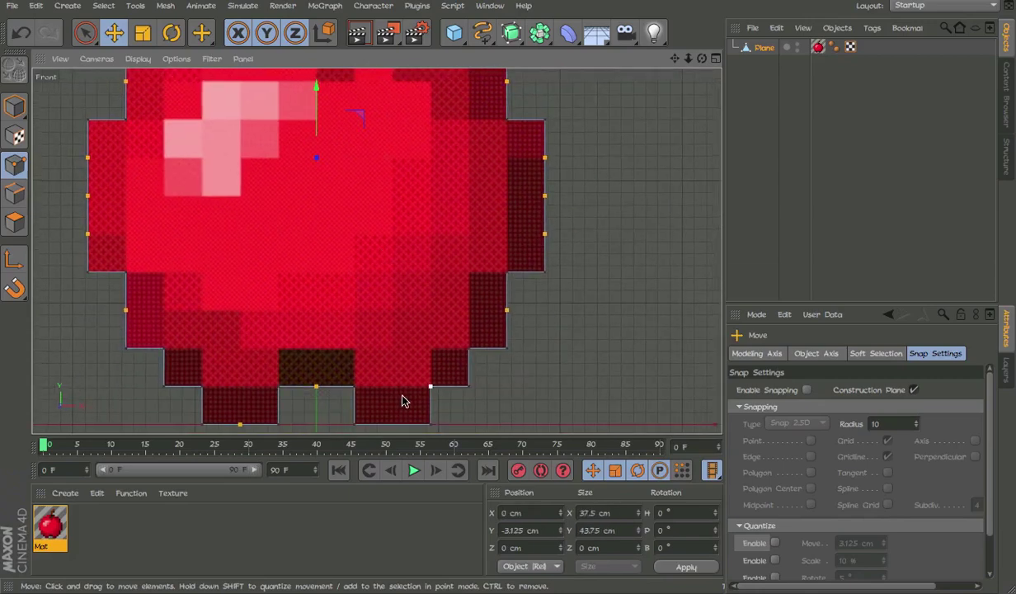
right_click_drag(422, 369, 264, 371, "alt")
key("Delete")
Extrude the merged apple polygon with an offset of 3.125 cm, Preserve Groups off and Create Caps on.
key("F1")
left_click_drag(376, 250, 209, 288, "alt")
left_click(14, 221)
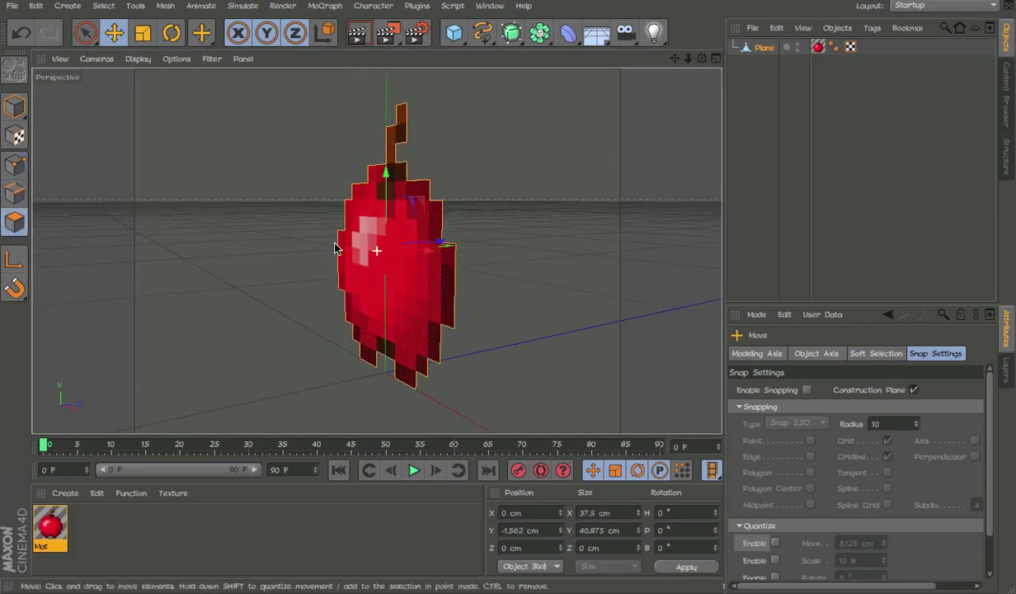
left_click_drag(461, 278, 535, 287, "alt")
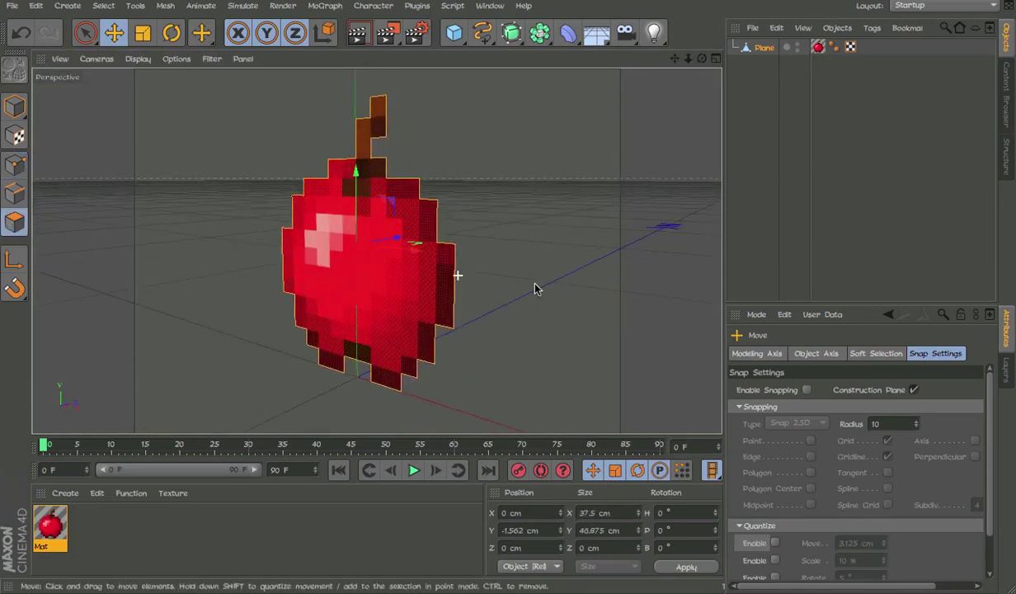
right_click(437, 381)
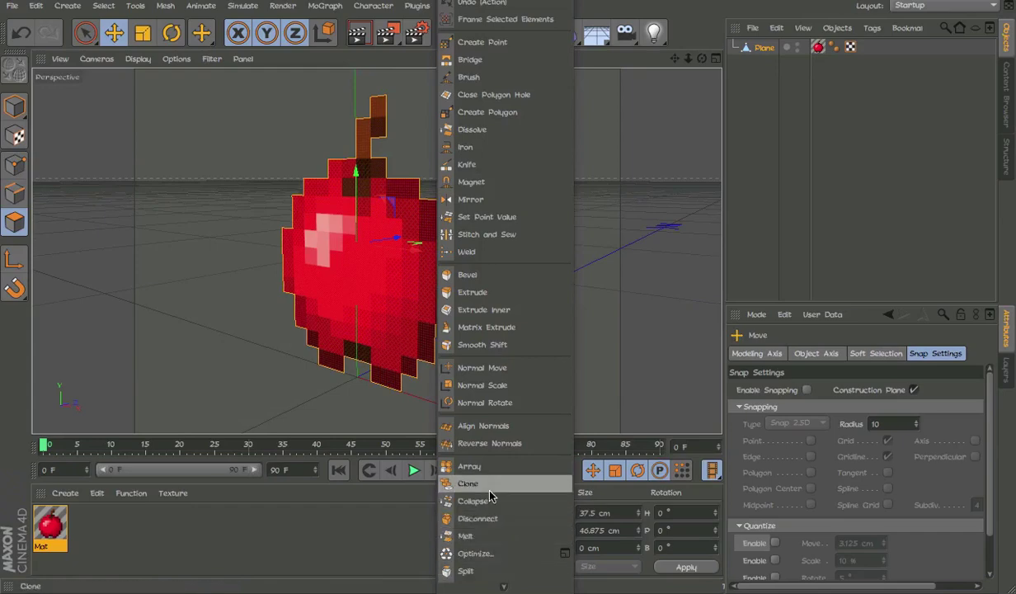
left_click(475, 292)
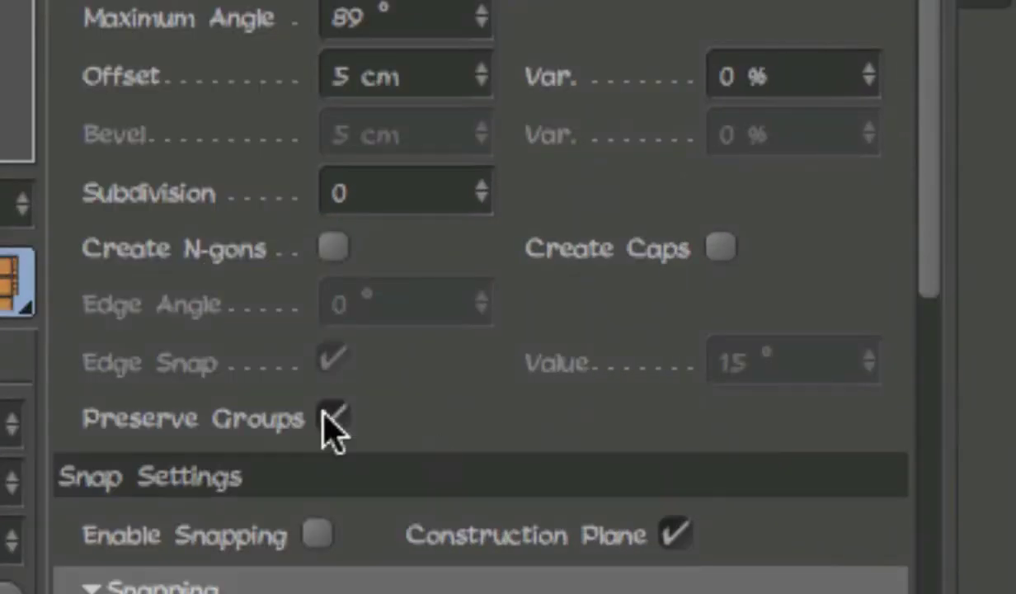
left_click(812, 511)
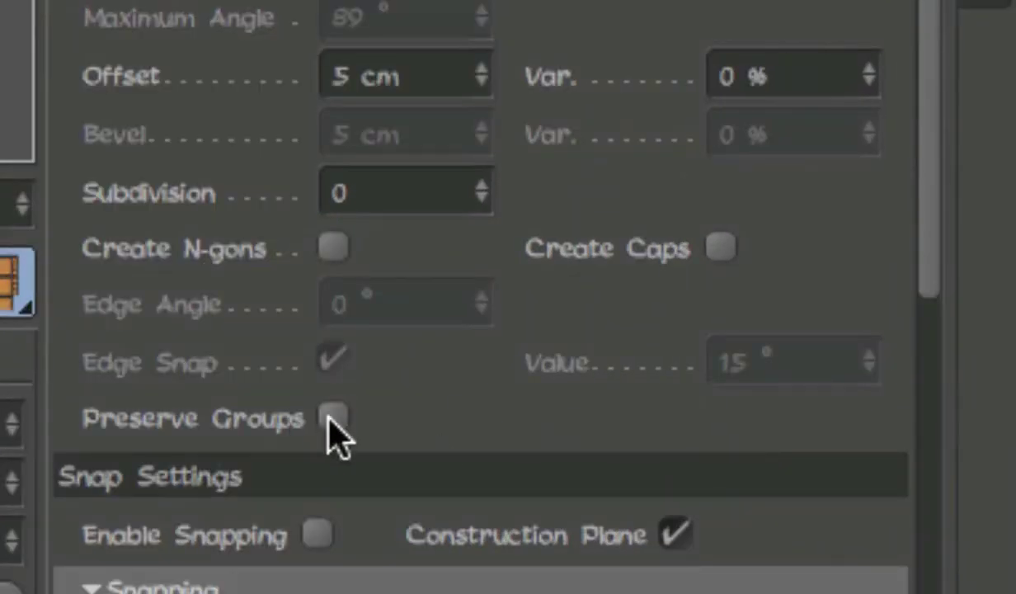
left_click(720, 247)
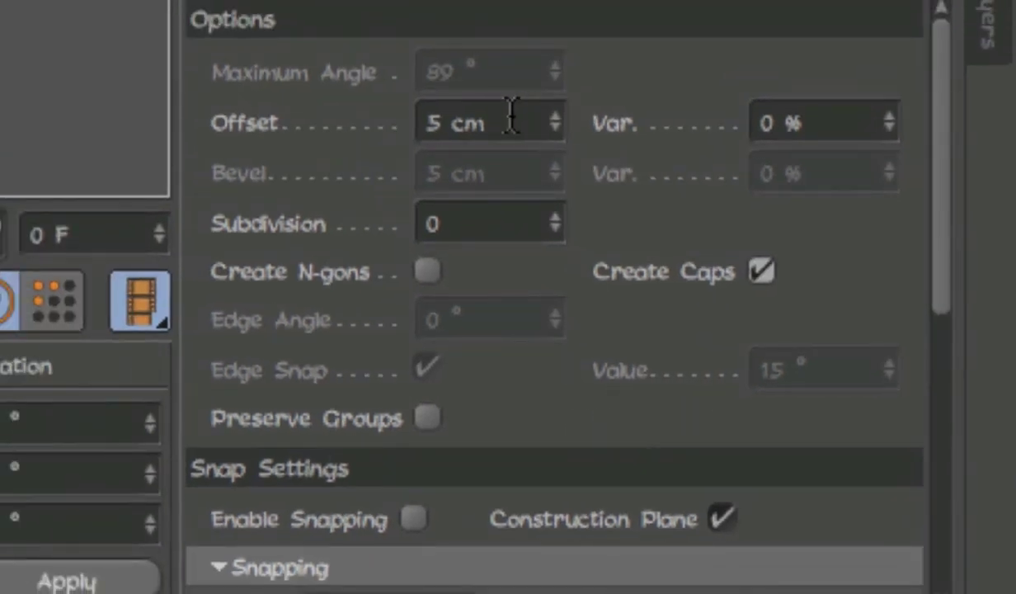
left_click(510, 113)
type("3.125")
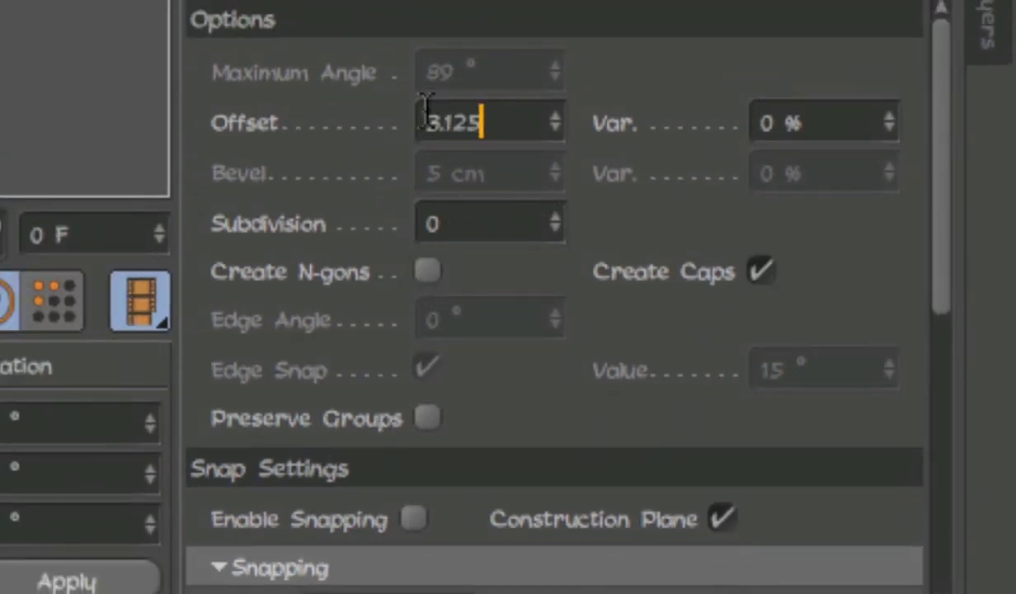
key("Return")
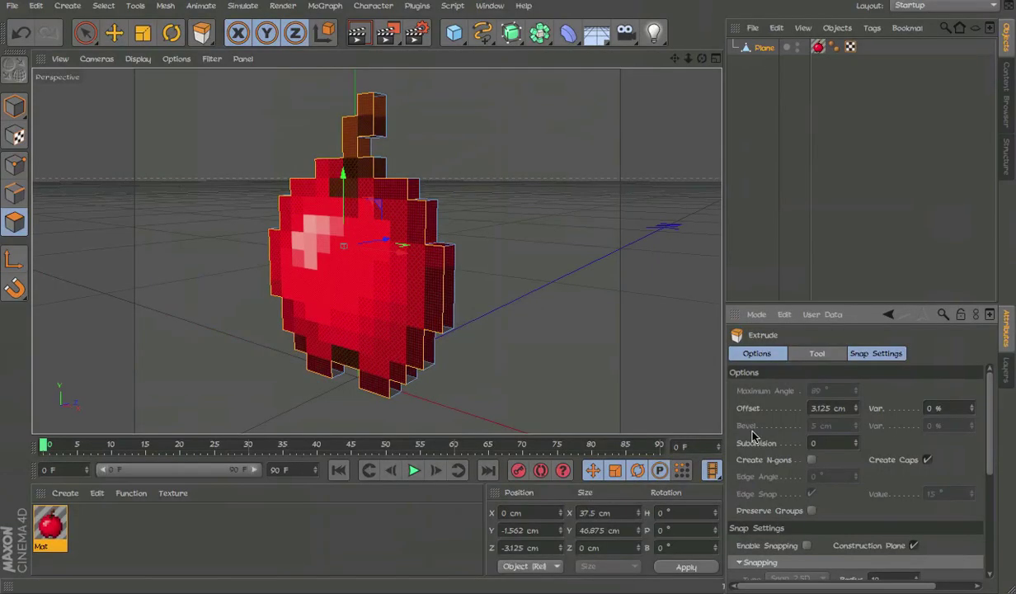
Render the extruded apple in the perspective view from different side angles to examine the texture on its side faces.
left_click_drag(487, 313, 533, 302, "alt")
left_click_drag(371, 297, 542, 279, "alt")
key("ctrl+r")
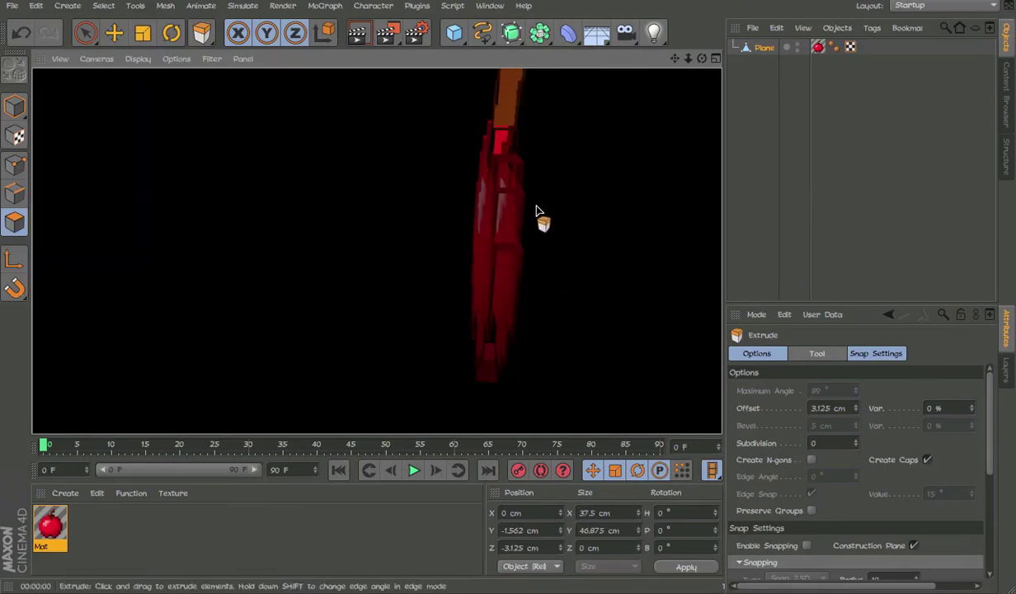
left_click_drag(539, 218, 479, 233, "alt")
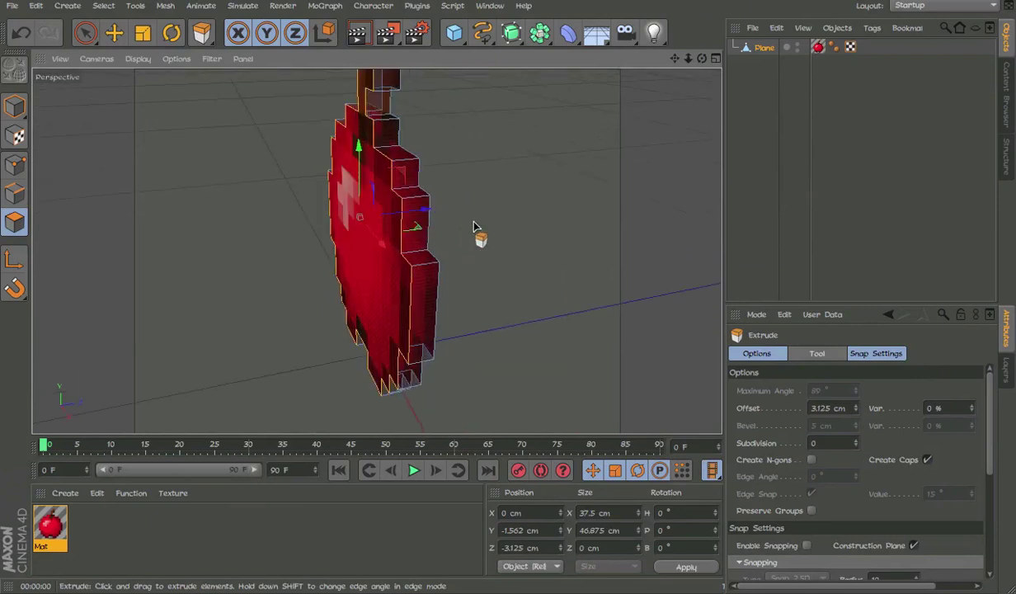
key("ctrl+r")
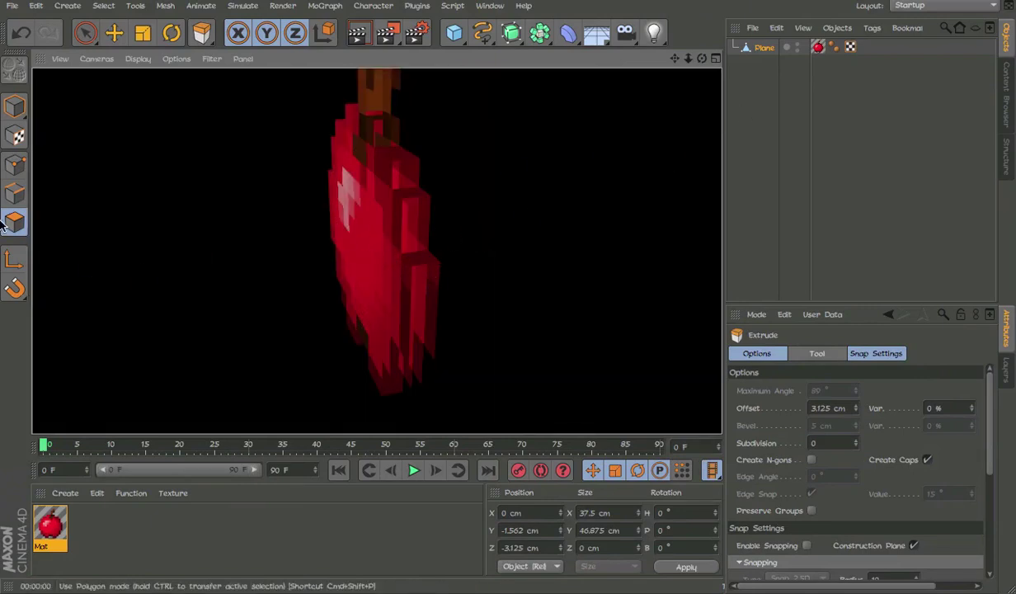
Select the ring of side polygons around the extruded apple with Loop Selection in polygon mode.
left_click(22, 117)
left_click(14, 221)
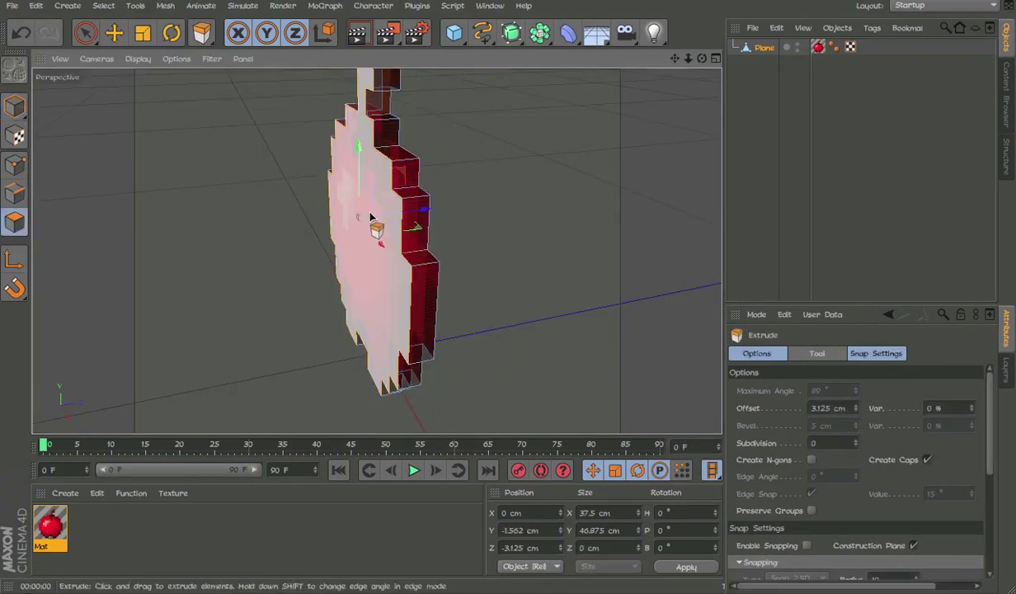
key("u")
key("l")
left_click(415, 204)
Switch the interface to the BP UV Edit layout.
left_click(896, 7)
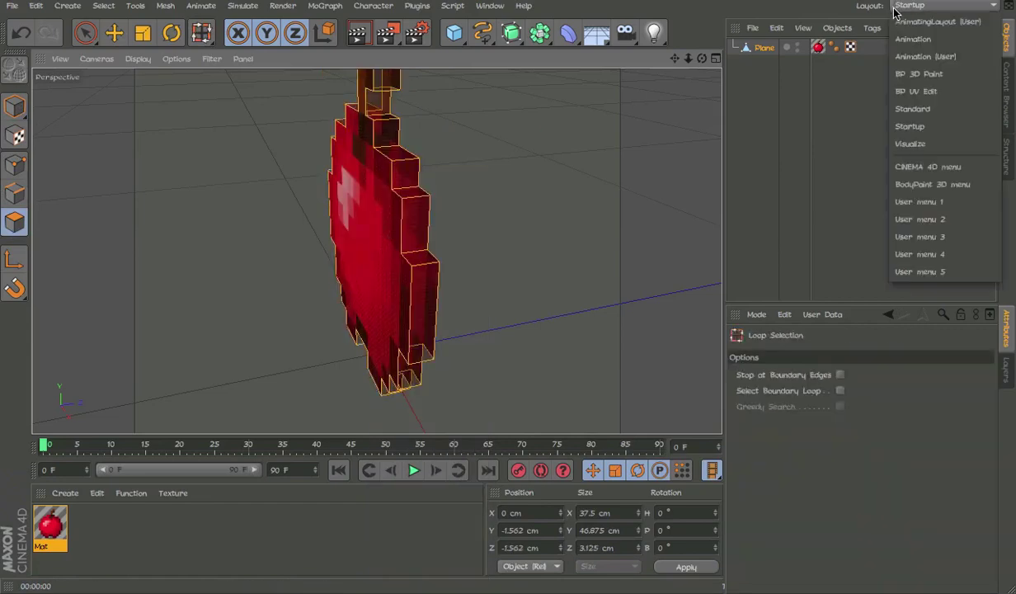
left_click(920, 91)
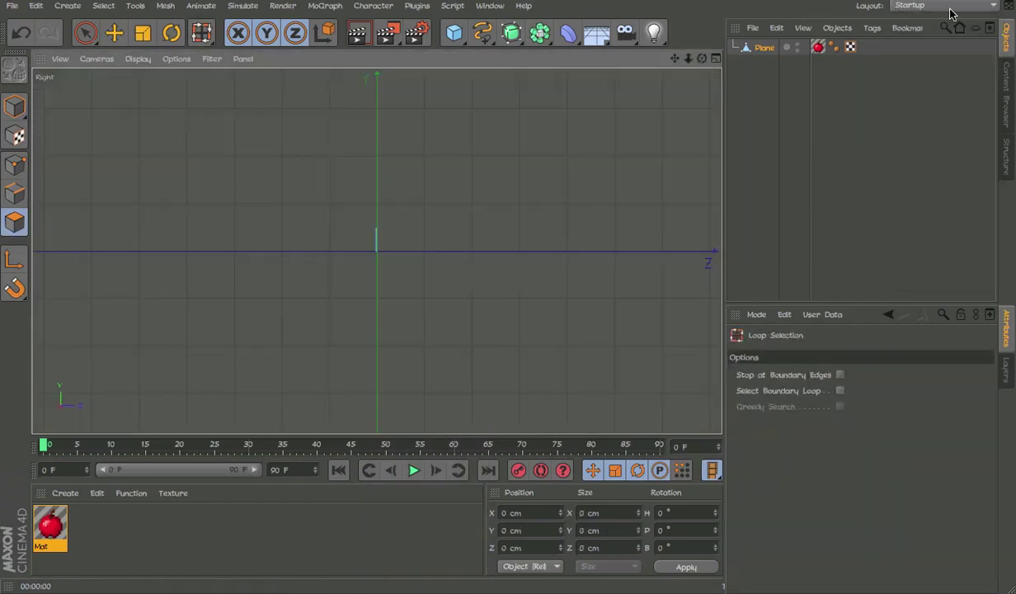
left_click(948, 6)
left_click(943, 106)
left_click(866, 4)
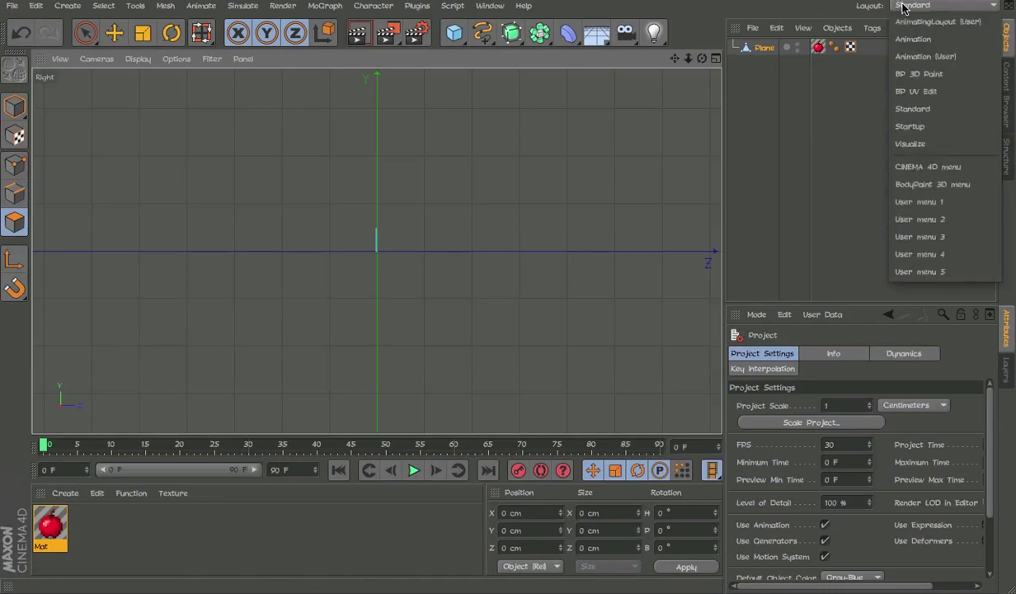
left_click(880, 84)
left_click(91, 52)
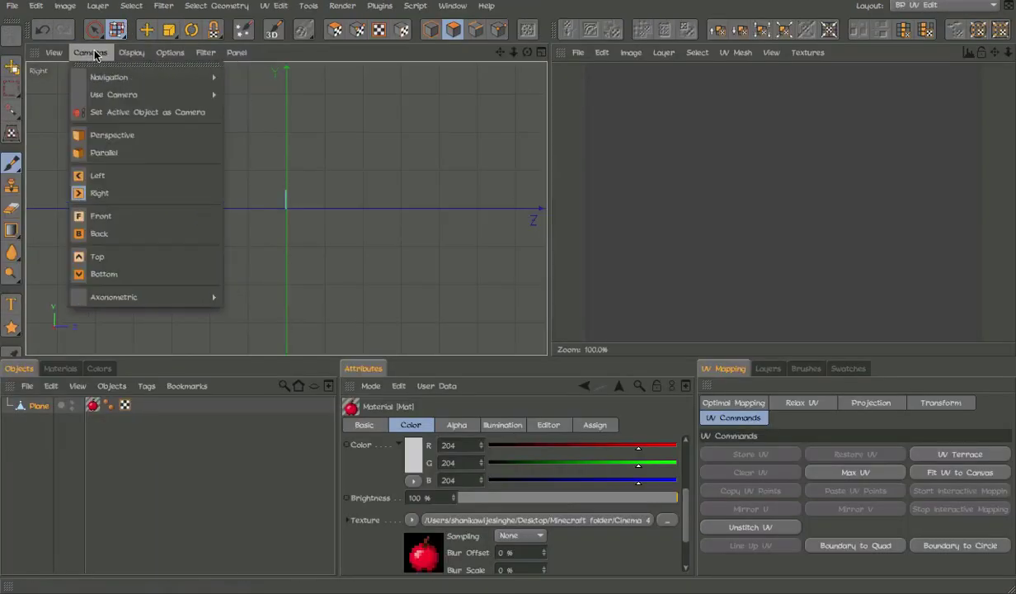
left_click(97, 54)
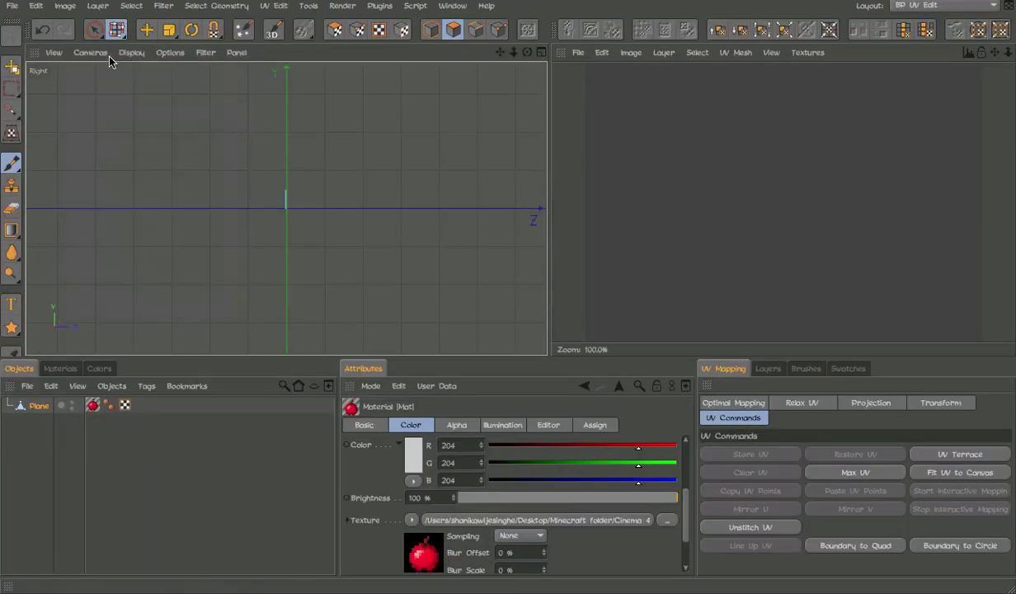
Select the apple's right-facing side polygons with Live Selection in the Right view and switch to UV polygon mode.
scroll(298, 201, "up", 10)
key("space")
middle_click_drag(240, 150, 271, 158, "alt")
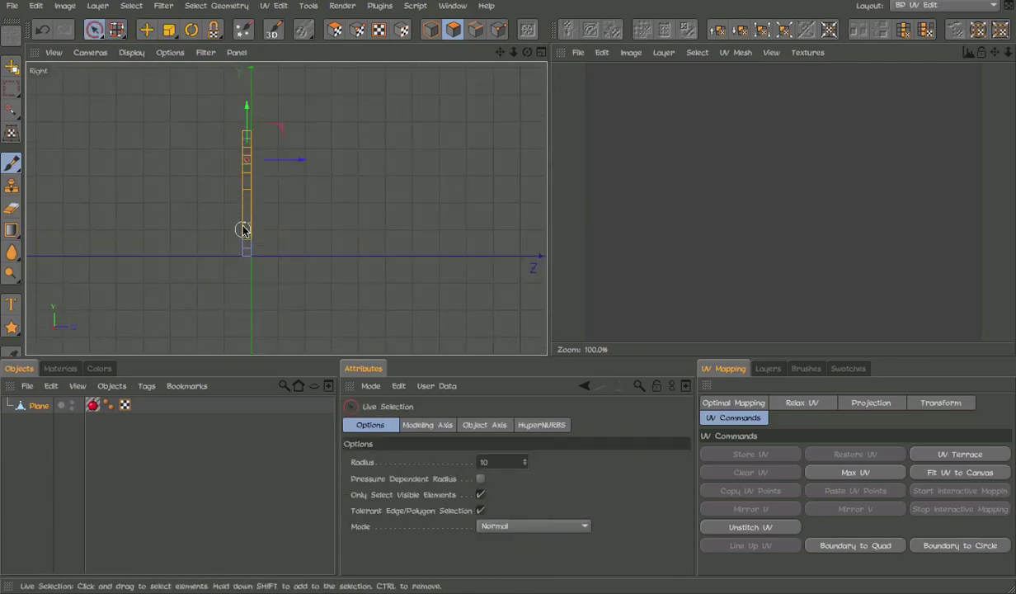
left_click(335, 30)
Load apple.png from the items folder of MinecraftTexturePack as the background image of the UV canvas.
left_click(807, 52)
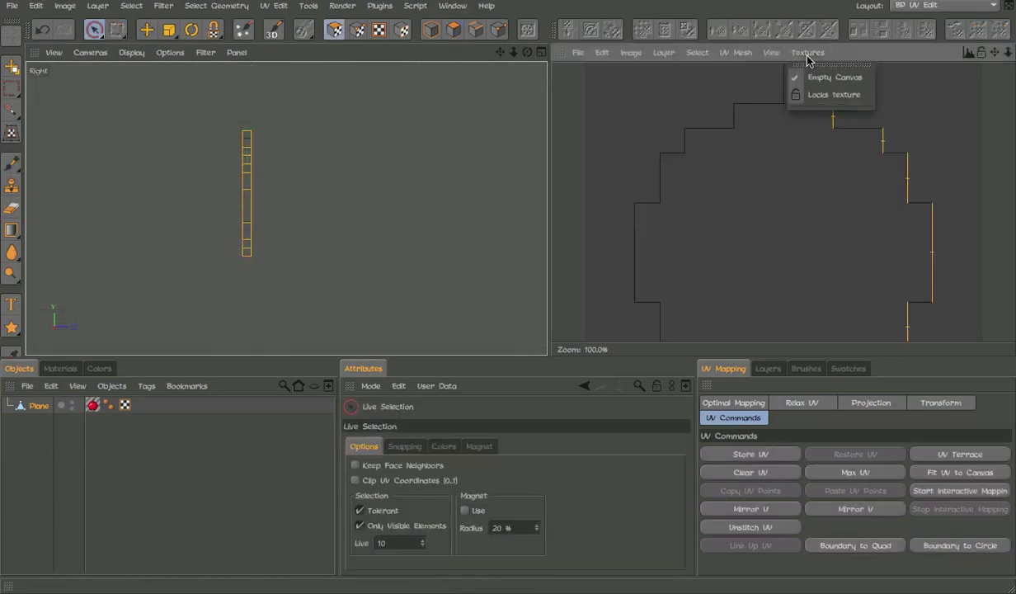
mouse_move(578, 52)
left_click(606, 95)
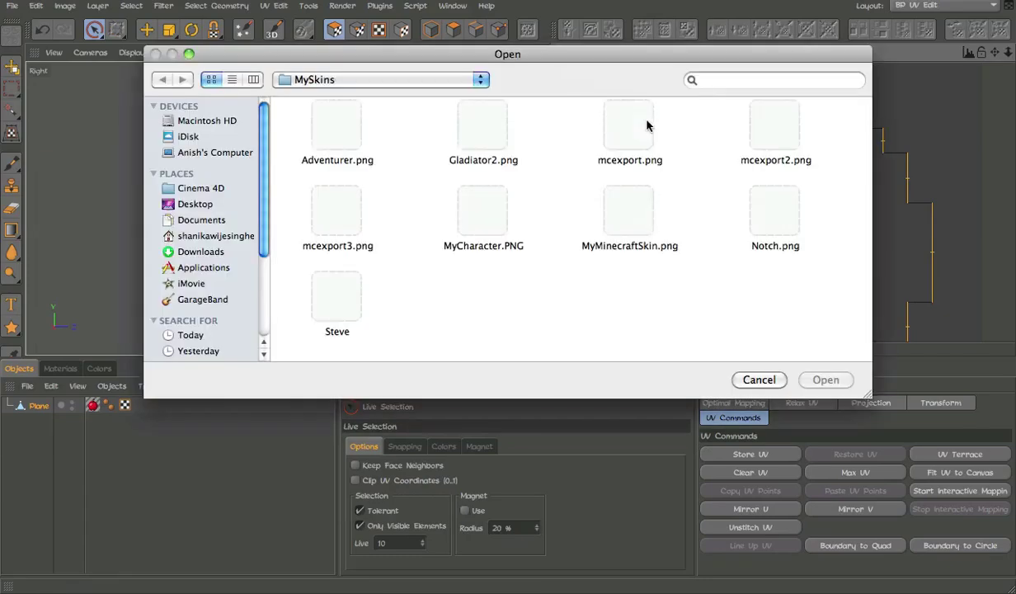
left_click(200, 224)
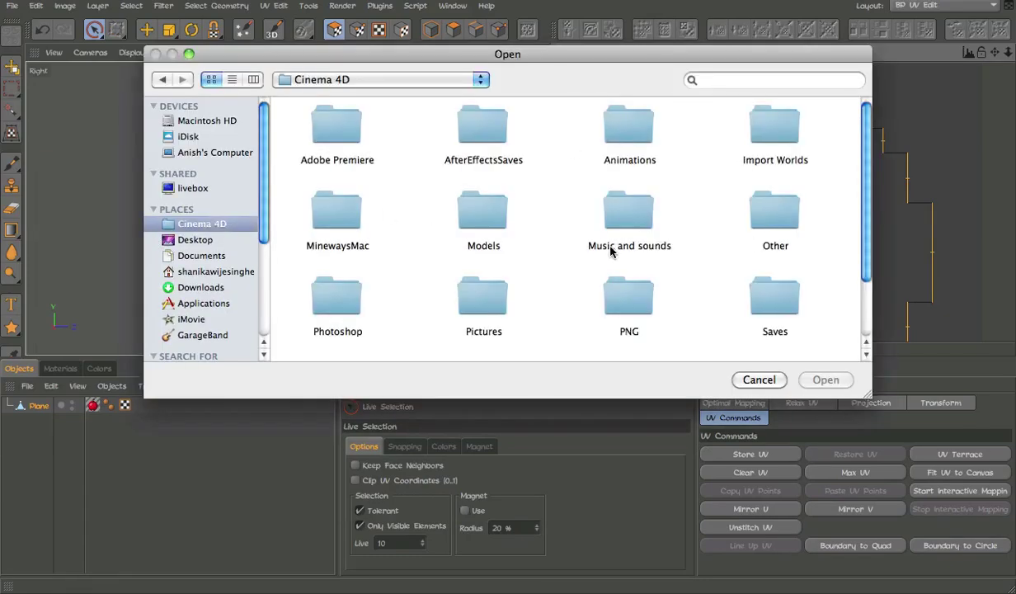
scroll(612, 249, "down", 2)
double_click(687, 247)
left_click(347, 134)
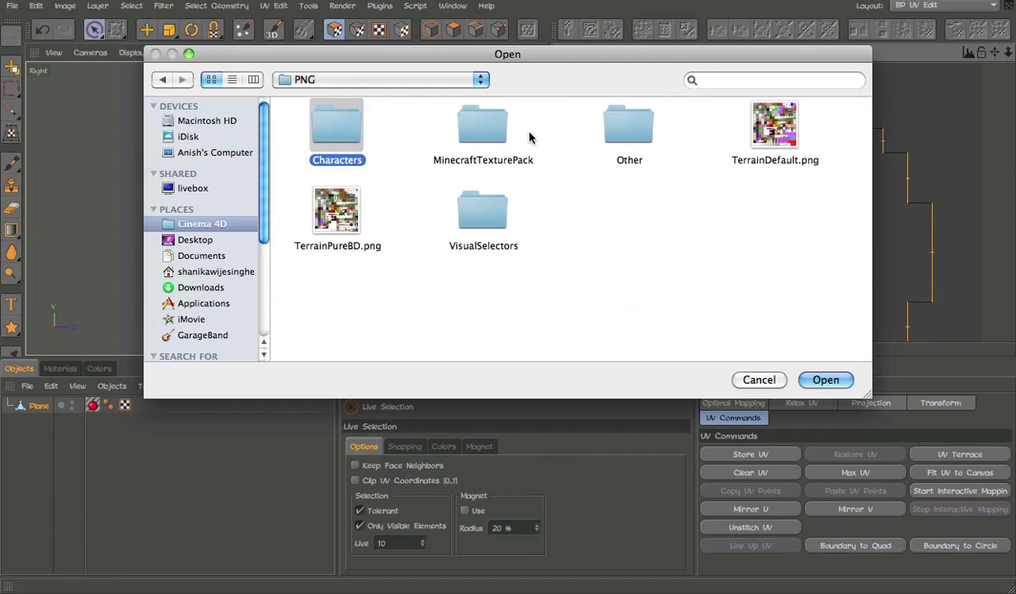
double_click(495, 132)
double_click(334, 294)
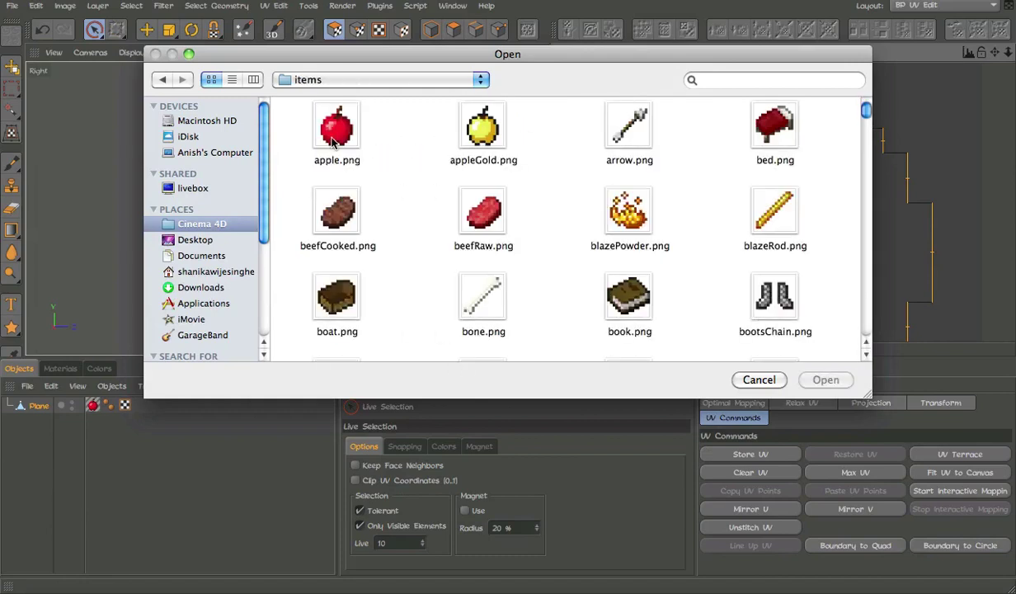
double_click(333, 142)
scroll(841, 179, "up", 5)
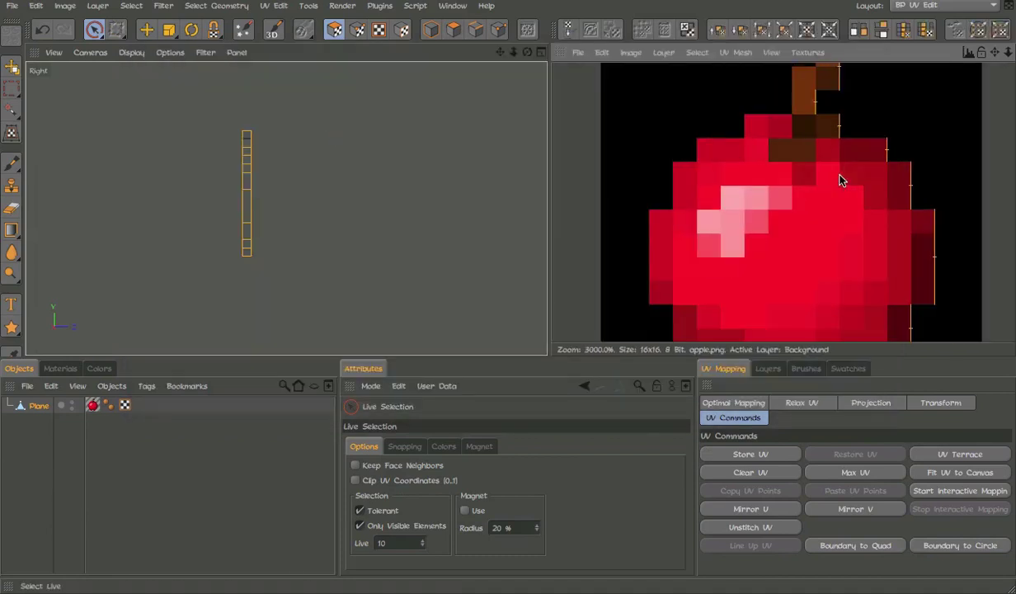
Enable Quantize for Move and shift the right side faces' UVs half a pixel inward onto the outermost apple pixels.
scroll(842, 179, "down", 2)
key("e")
left_click(403, 448)
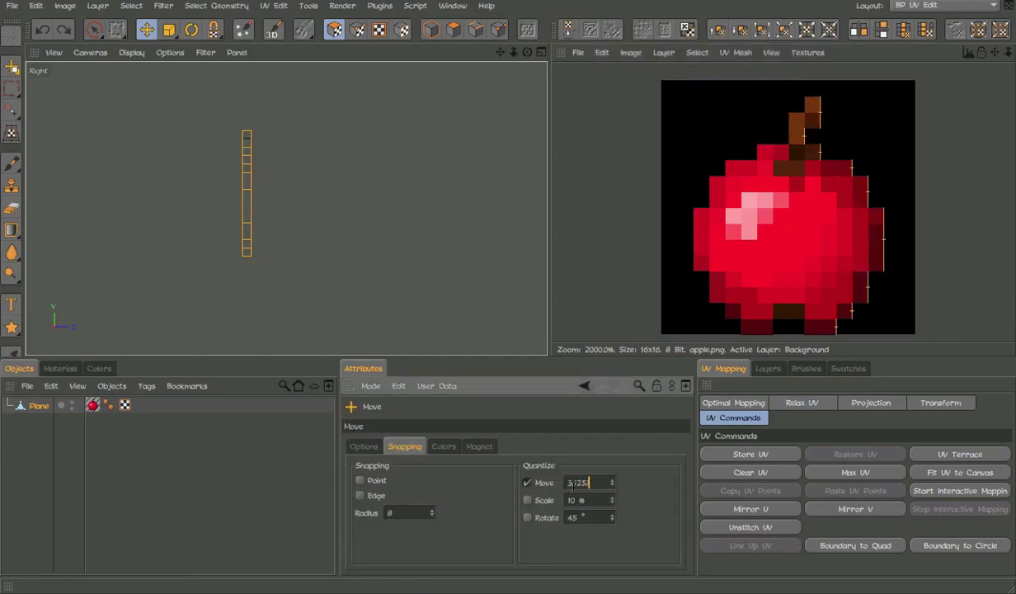
left_click_drag(816, 321, 805, 321)
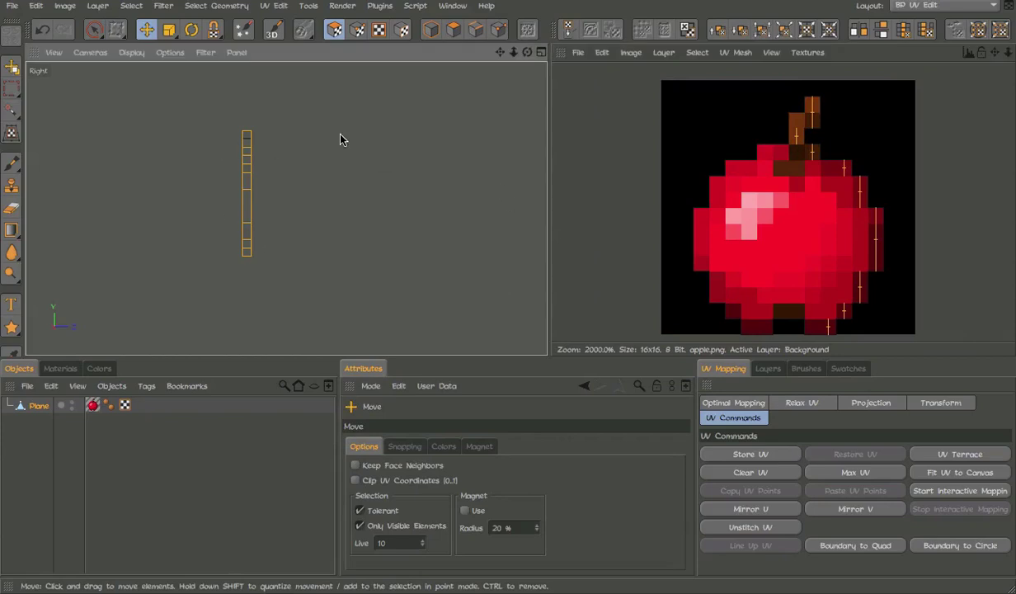
Select the left-facing side polygons in the Left view and shift their UVs half a pixel inward.
left_click(91, 52)
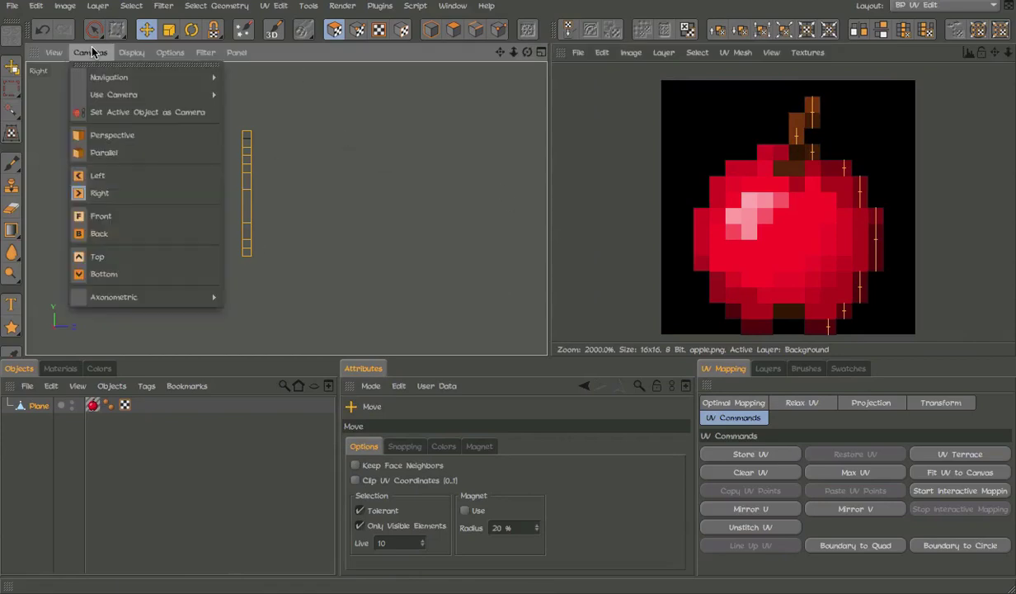
left_click(122, 175)
key("9")
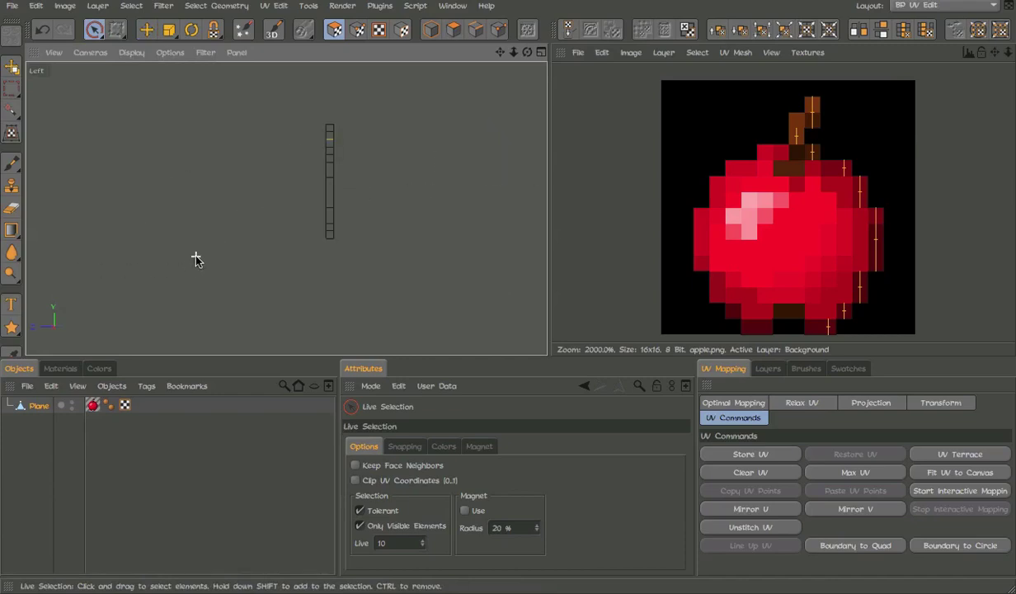
key("e")
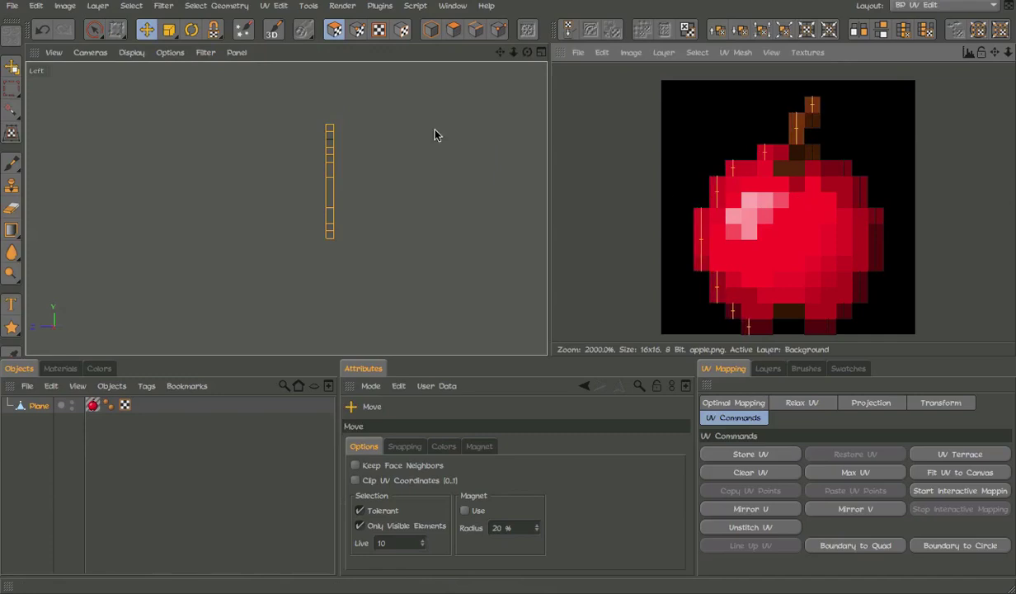
Select the upward-facing side polygons in the Top view and shift their UVs half a pixel down into the apple.
left_click(91, 53)
left_click(125, 212)
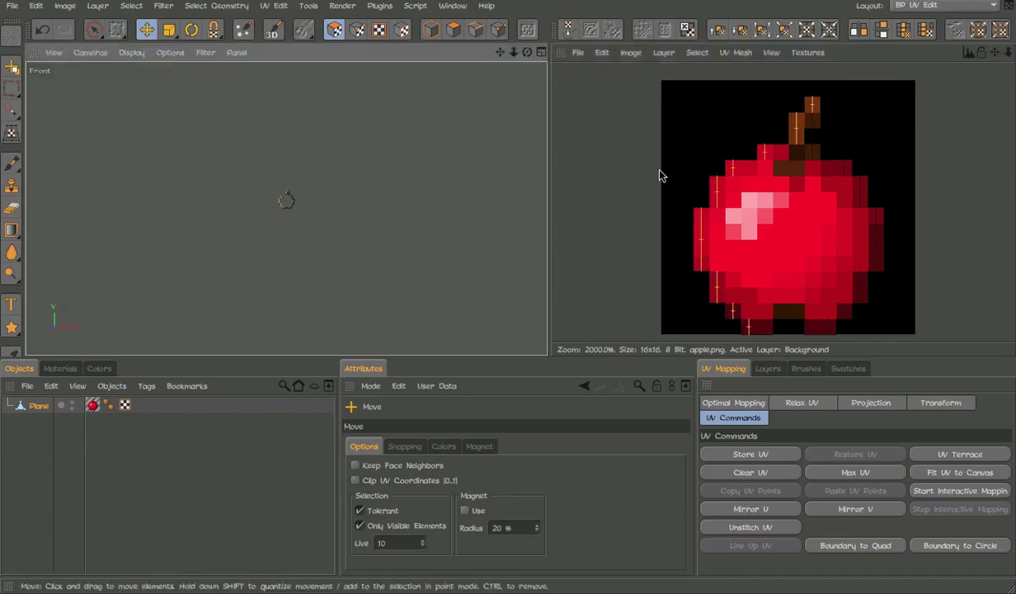
left_click(91, 53)
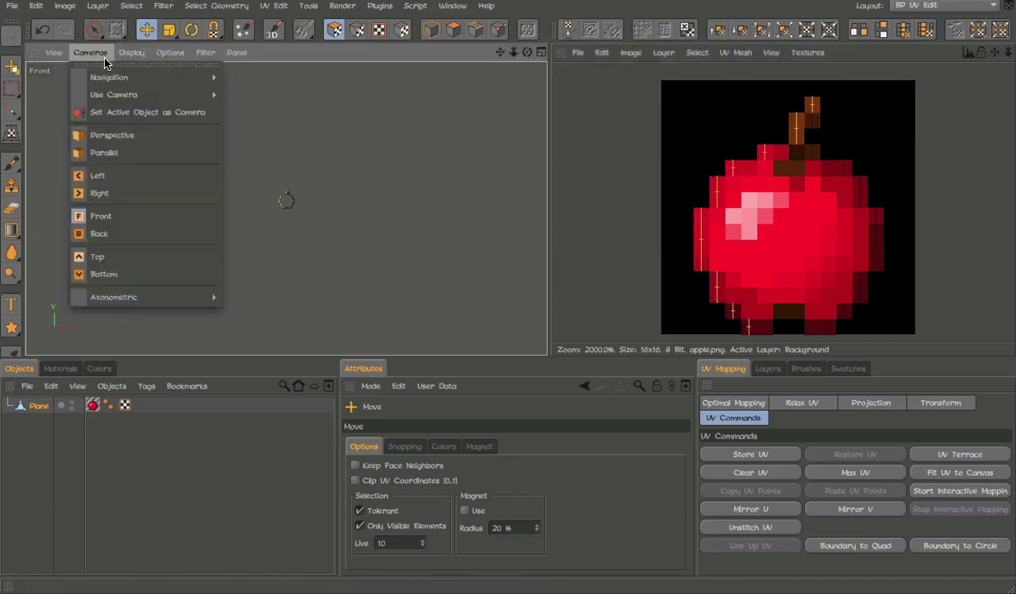
left_click(116, 256)
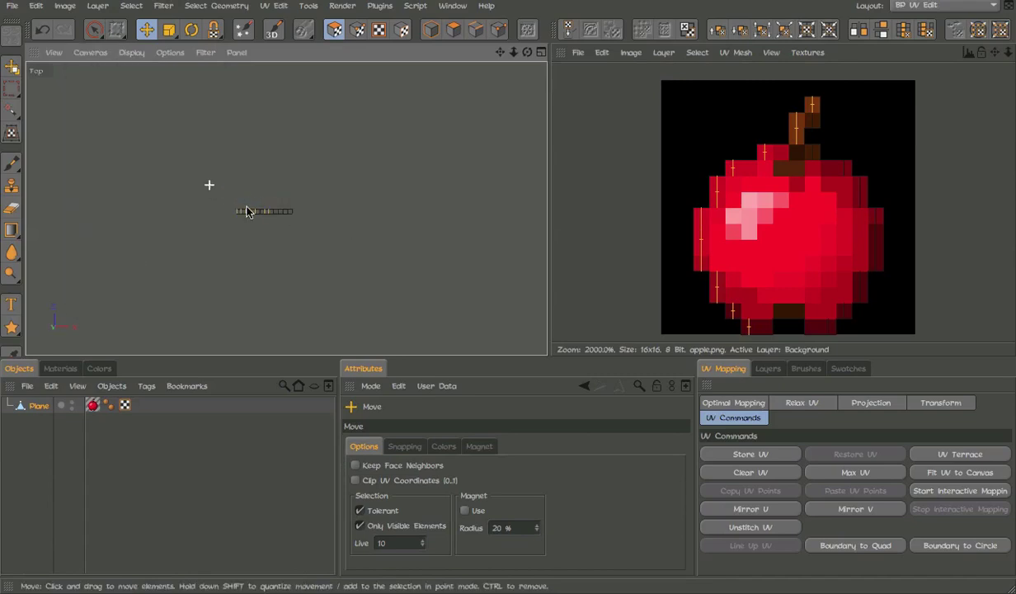
key("9")
key("e")
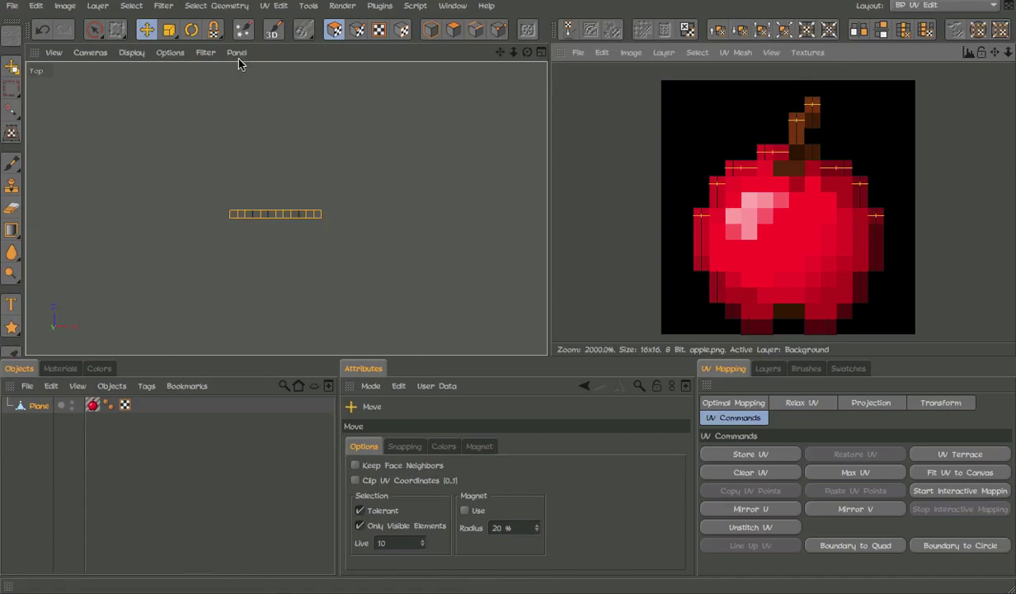
Select the downward-facing side polygons in the Bottom view and shift their UVs half a pixel up into the apple.
left_click(198, 53)
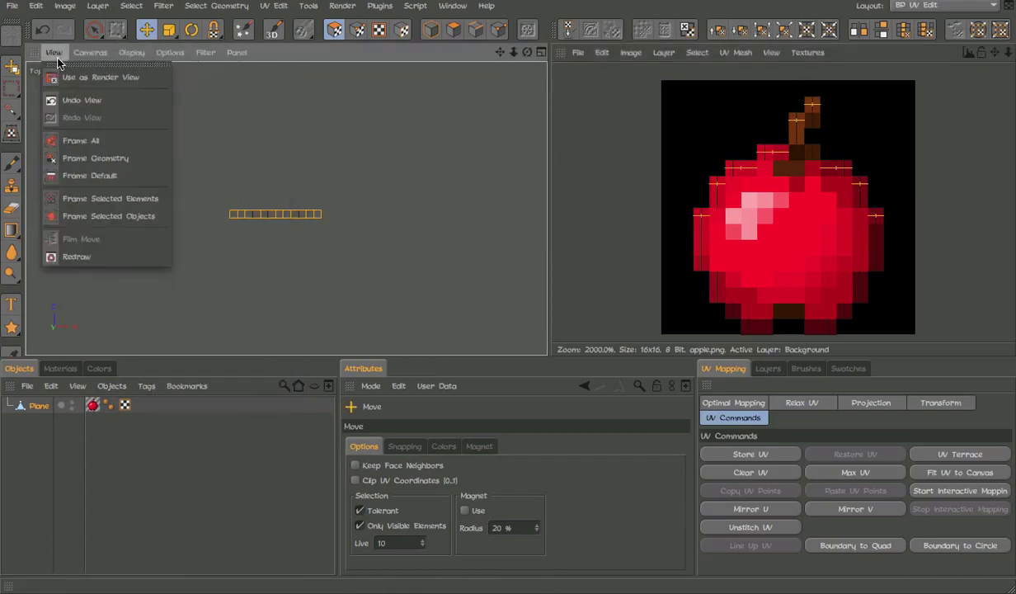
left_click(122, 273)
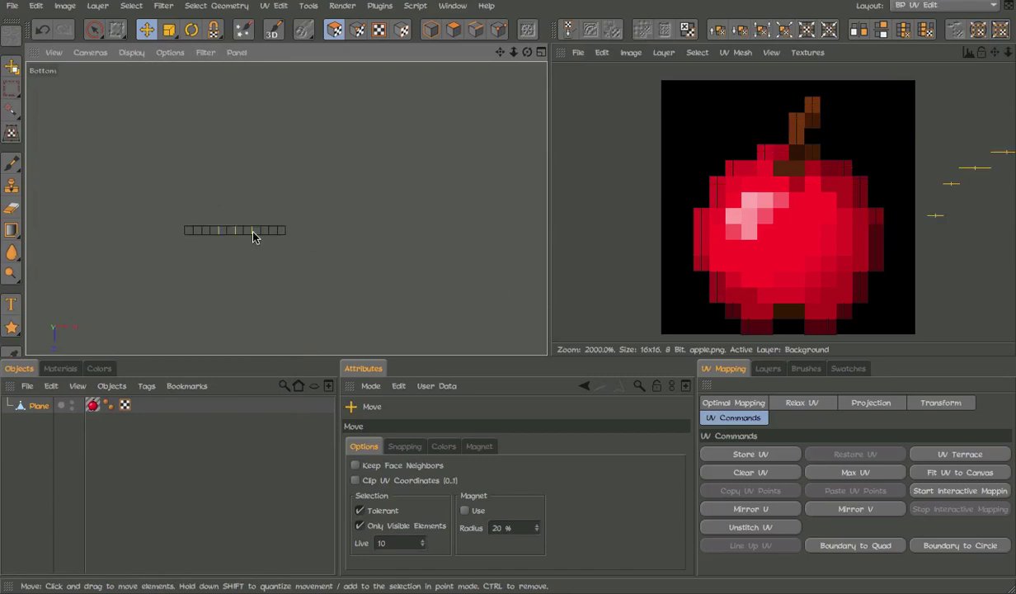
key("space")
left_click_drag(275, 233, 59, 232)
key("space")
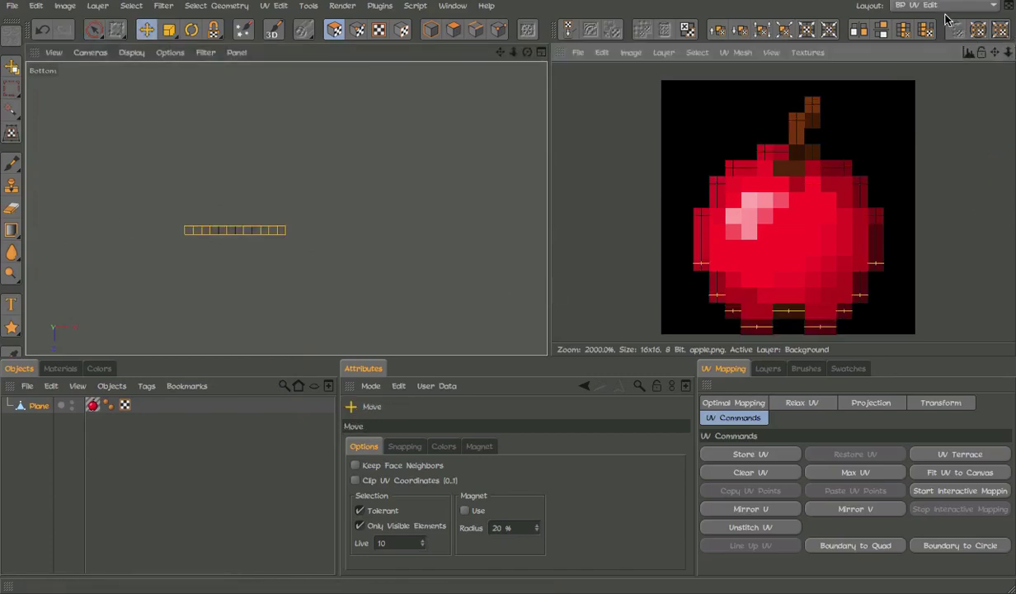
Return to the Startup layout and render the apple in the perspective view to examine its side faces.
left_click(947, 8)
left_click(940, 129)
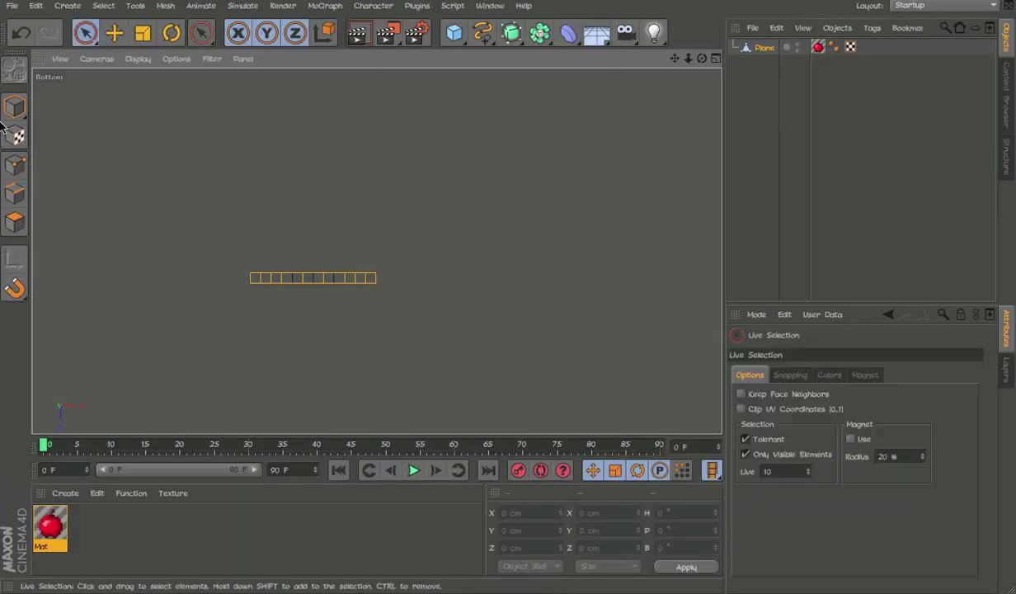
key("F1")
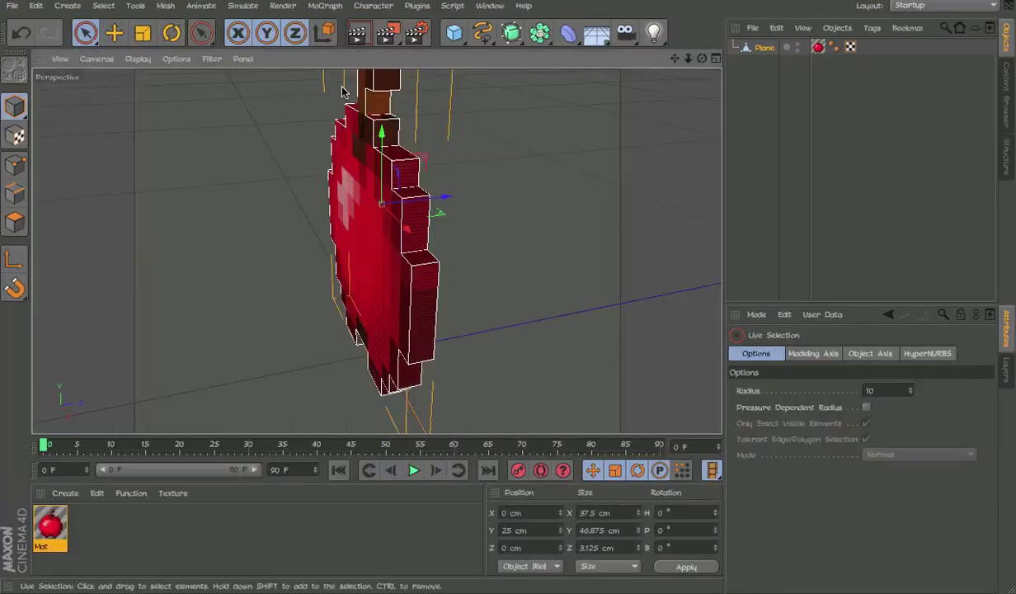
left_click_drag(409, 232, 516, 216, "alt")
left_click(558, 193)
left_click_drag(346, 285, 338, 272, "alt")
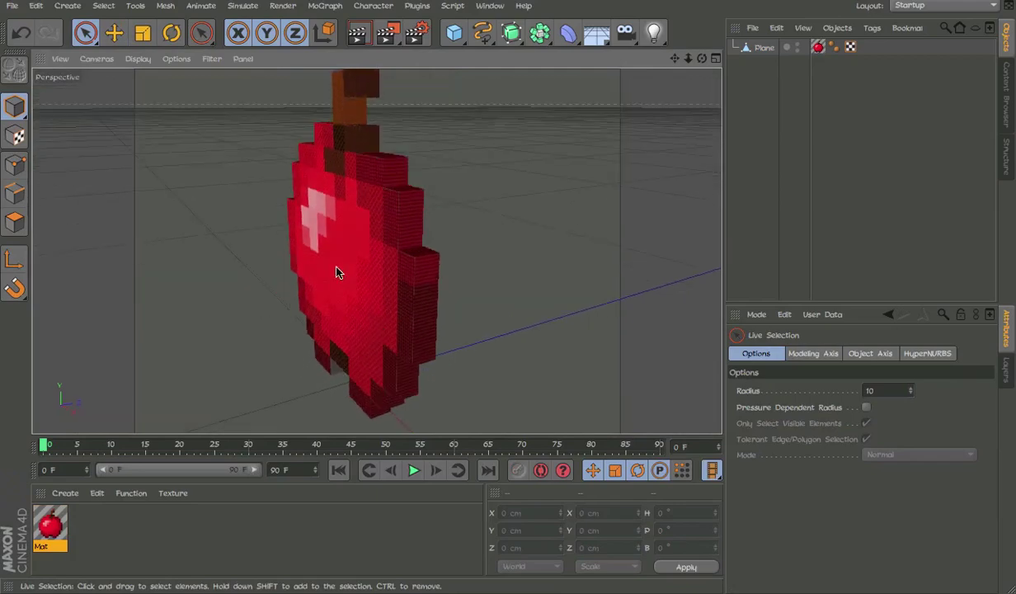
scroll(338, 272, "down", 3)
key("ctrl+r")
In the BP UV Edit layout, select the top face beside the stem's base and shift its UV down into the dark brown pixel.
left_click(989, 8)
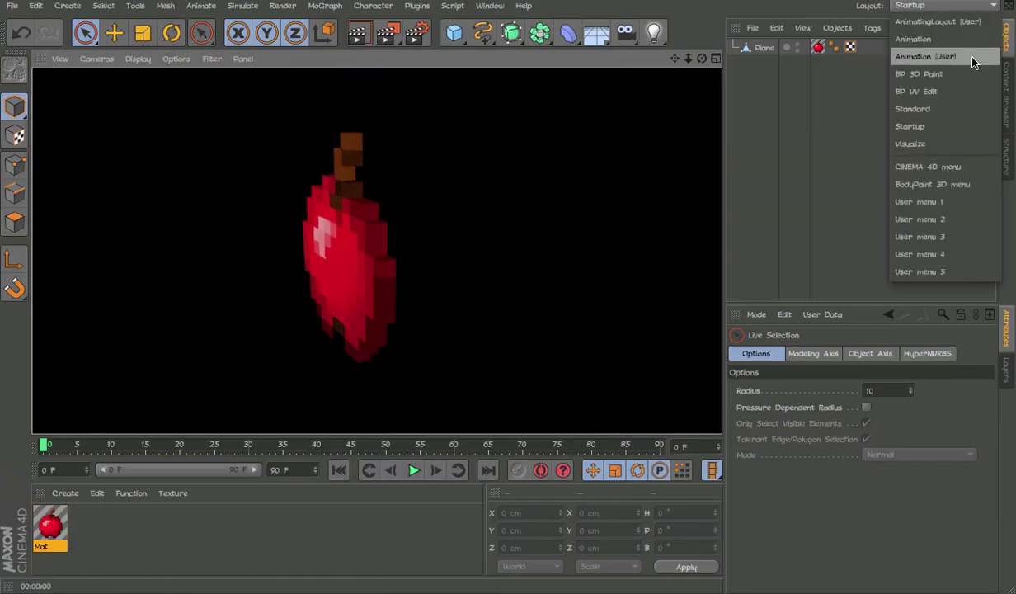
left_click(971, 82)
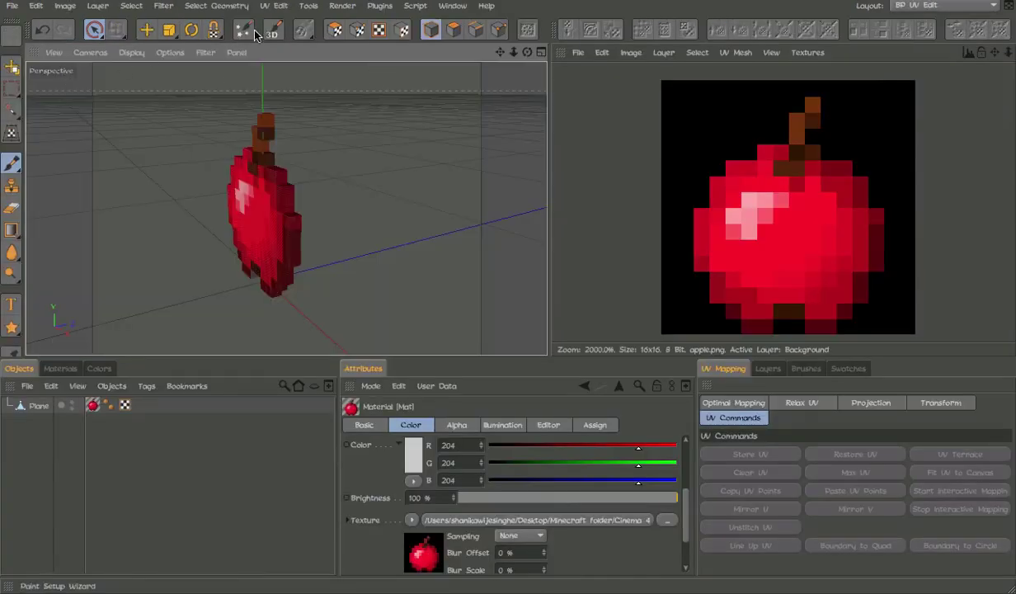
left_click(334, 29)
scroll(275, 143, "up", 5)
left_click_drag(258, 157, 273, 167, "alt")
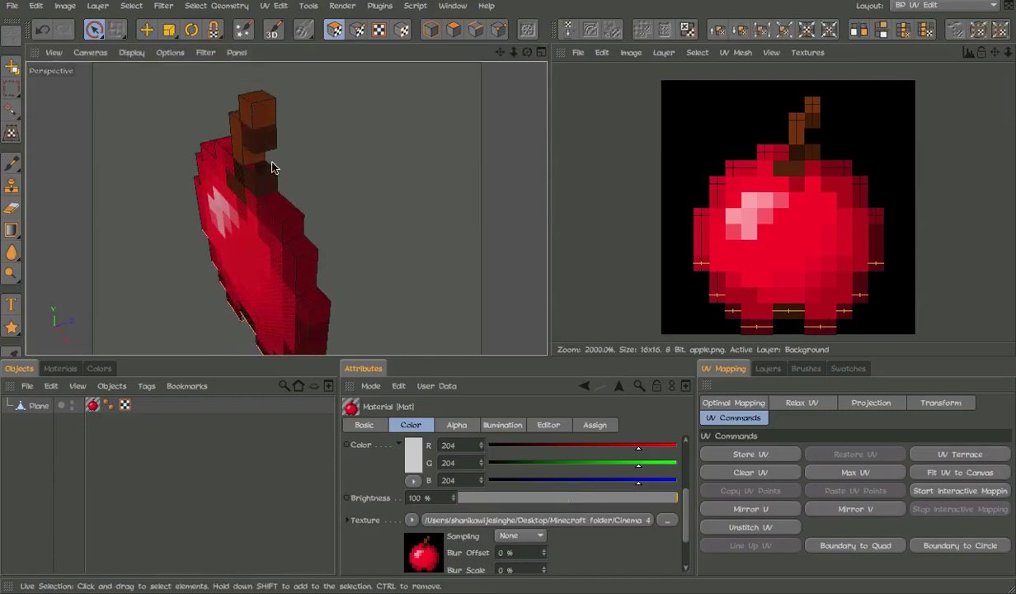
left_click(262, 171)
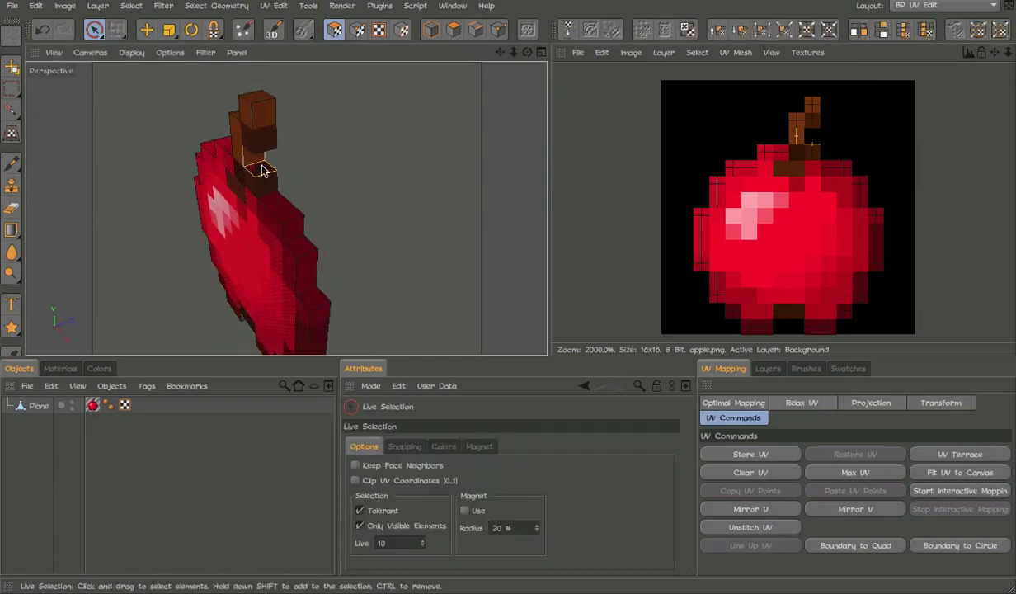
scroll(263, 170, "up", 8)
left_click(291, 181)
key("e")
scroll(400, 183, "down", 4)
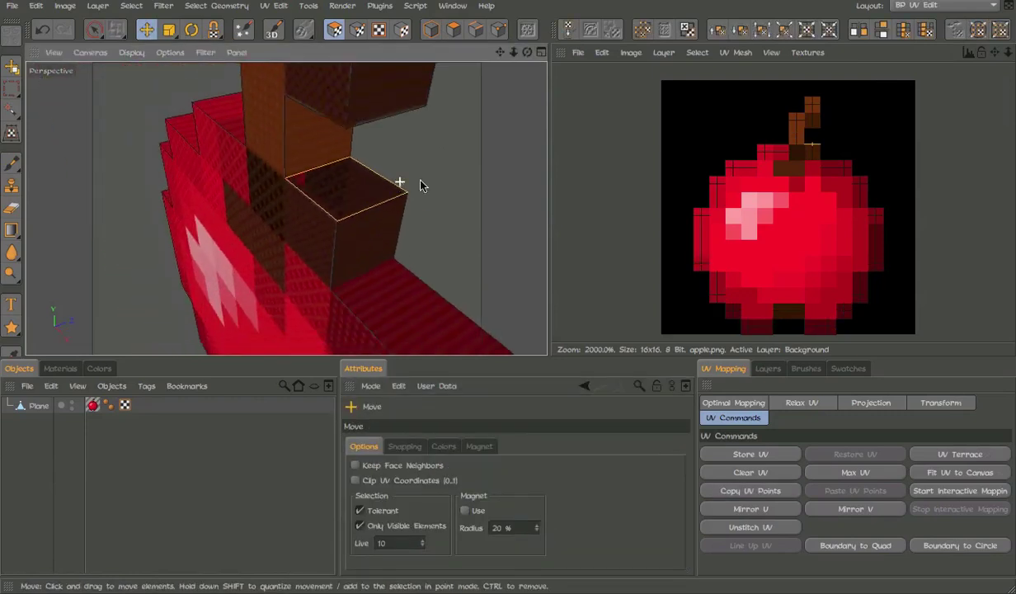
Shift the UVs of the two inner faces of the apple's bottom notch half a pixel outward into the neighbouring red pixels.
scroll(421, 186, "down", 3)
left_click_drag(462, 190, 423, 193, "alt")
left_click(423, 193)
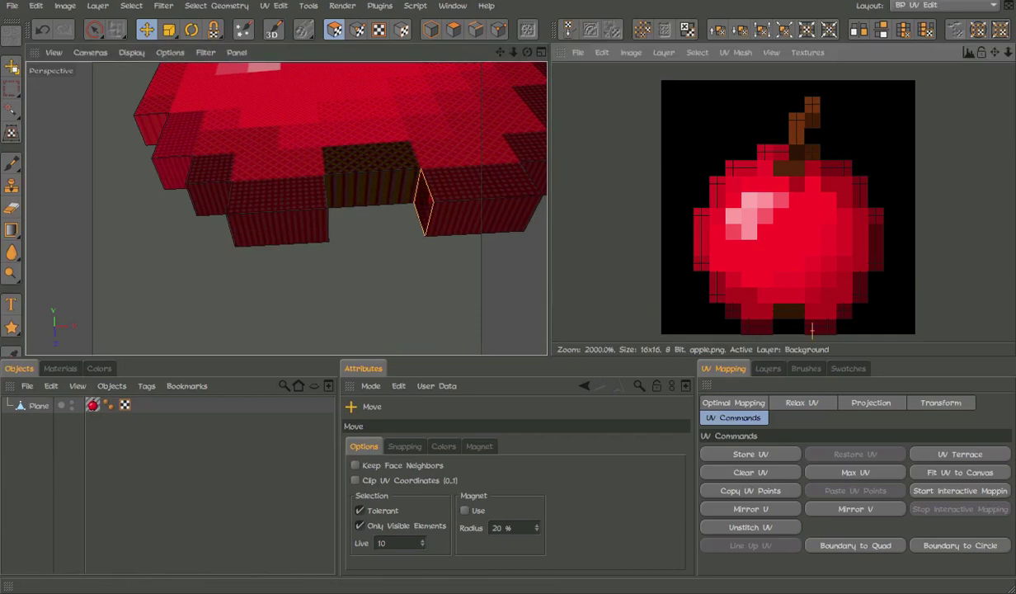
left_click_drag(445, 243, 299, 231, "alt")
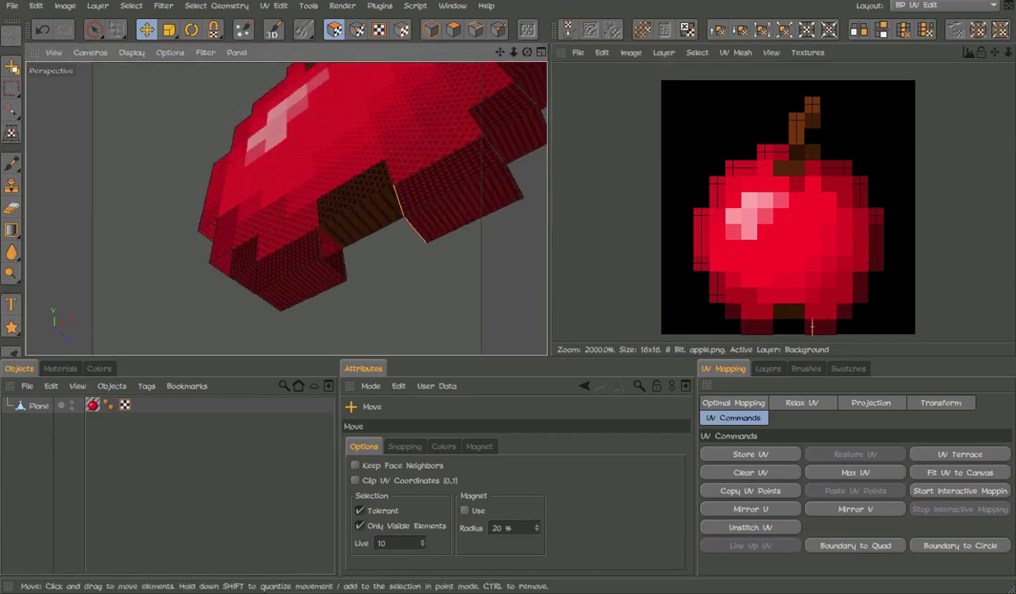
left_click(333, 251)
left_click_drag(411, 207, 456, 275, "alt")
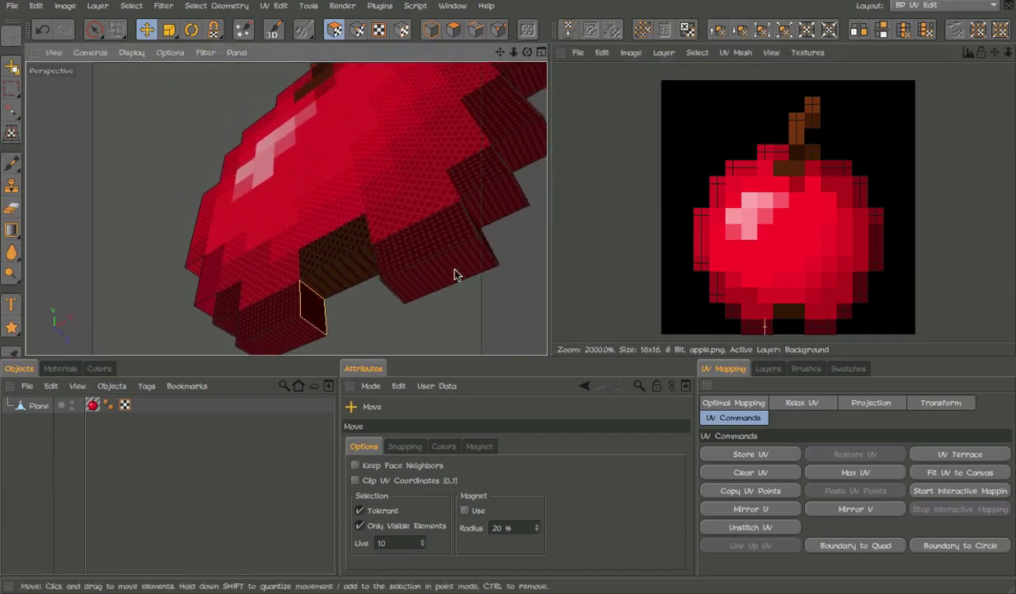
left_click_drag(448, 203, 431, 304, "alt")
scroll(429, 299, "down", 10)
right_click_drag(461, 250, 517, 198, "alt")
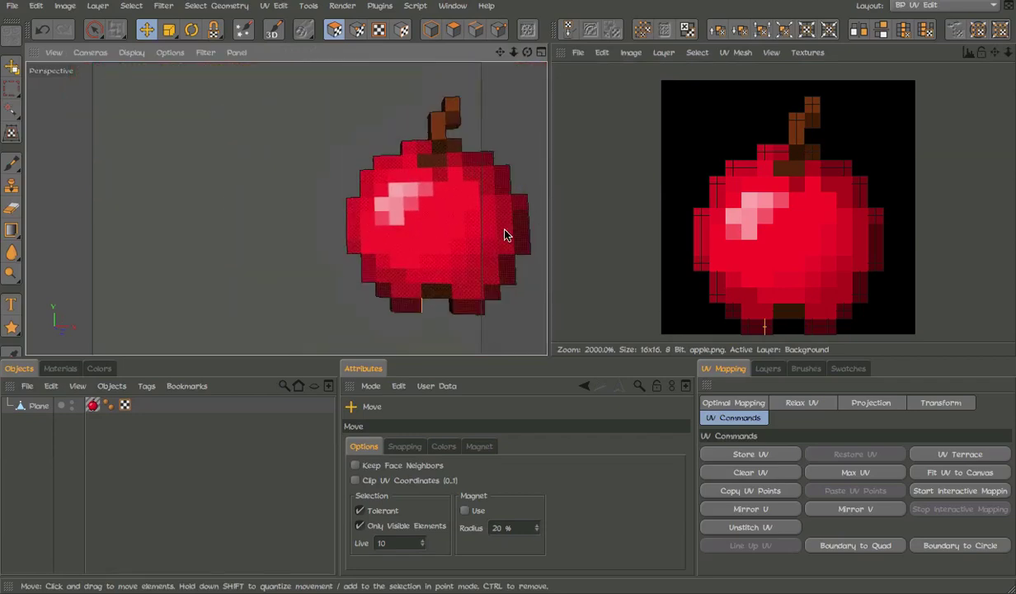
Return to the Startup layout and select the whole apple with Live Selection in model mode.
left_click(880, 6)
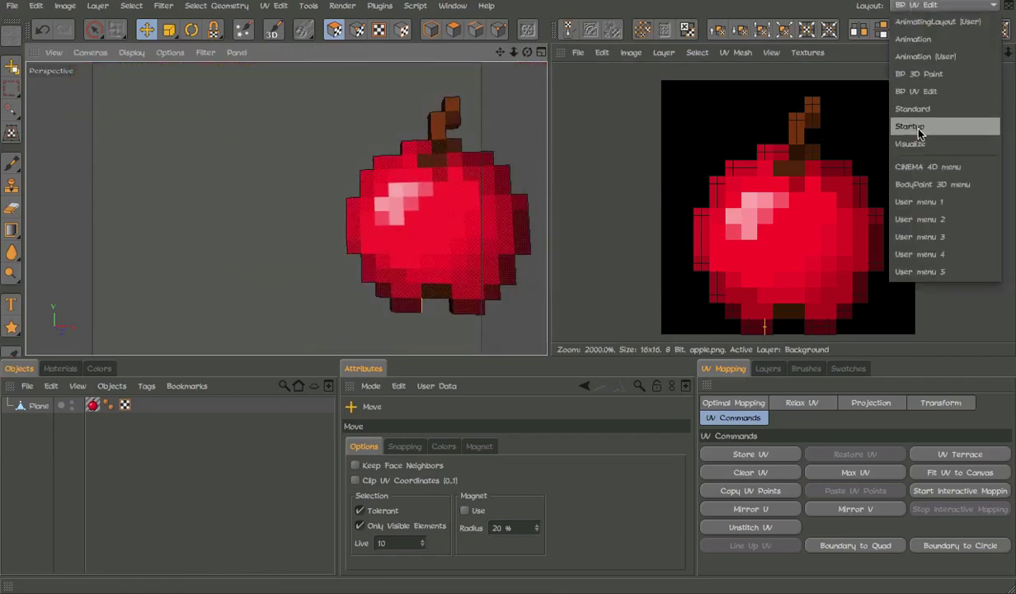
left_click(887, 123)
left_click(15, 107)
left_click(86, 33)
left_click(470, 203)
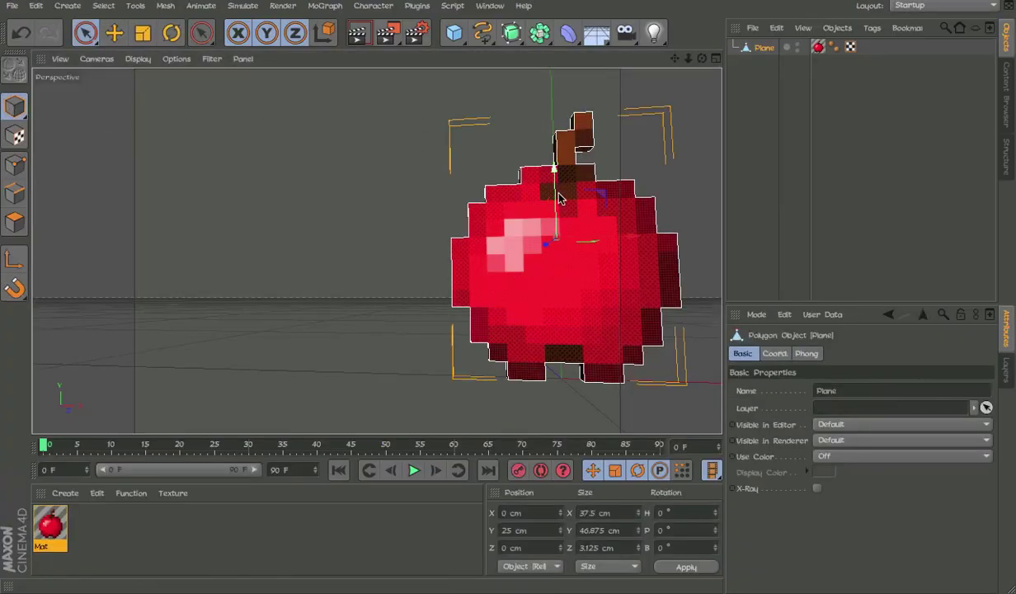
middle_click_drag(556, 193, 358, 201, "alt")
left_click_drag(358, 207, 375, 219, "alt")
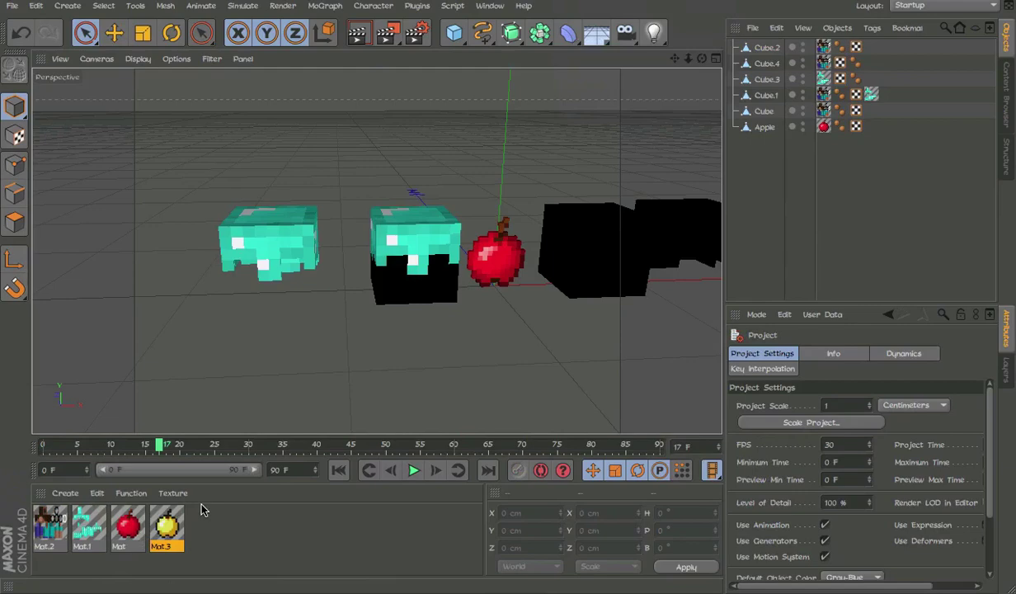
Replace the apple's red texture with the golden apple material Mat.3.
left_click_drag(168, 524, 714, 224)
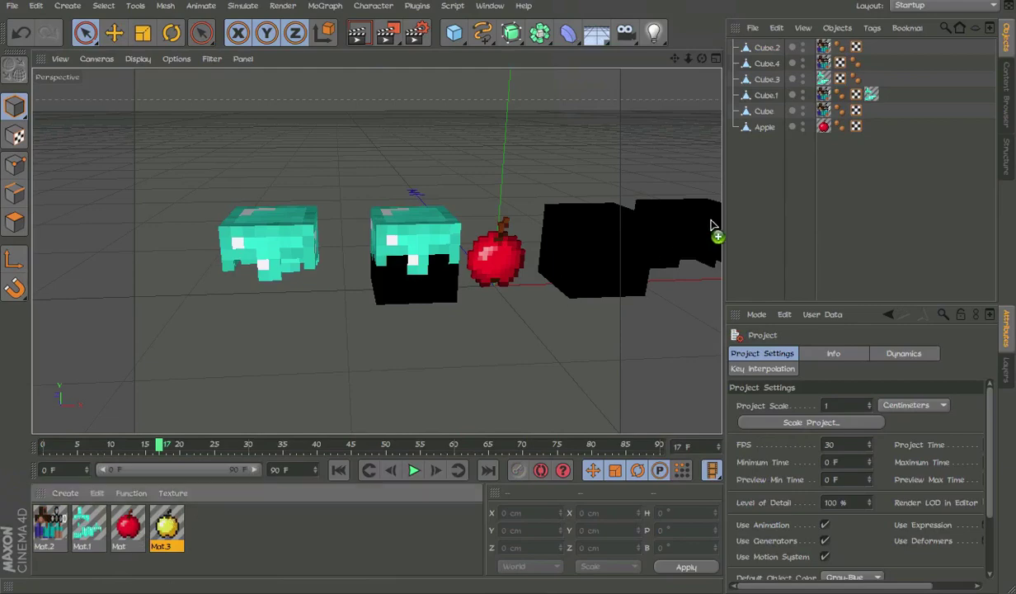
left_click_drag(824, 143, 823, 128)
middle_click_drag(504, 262, 422, 258, "alt")
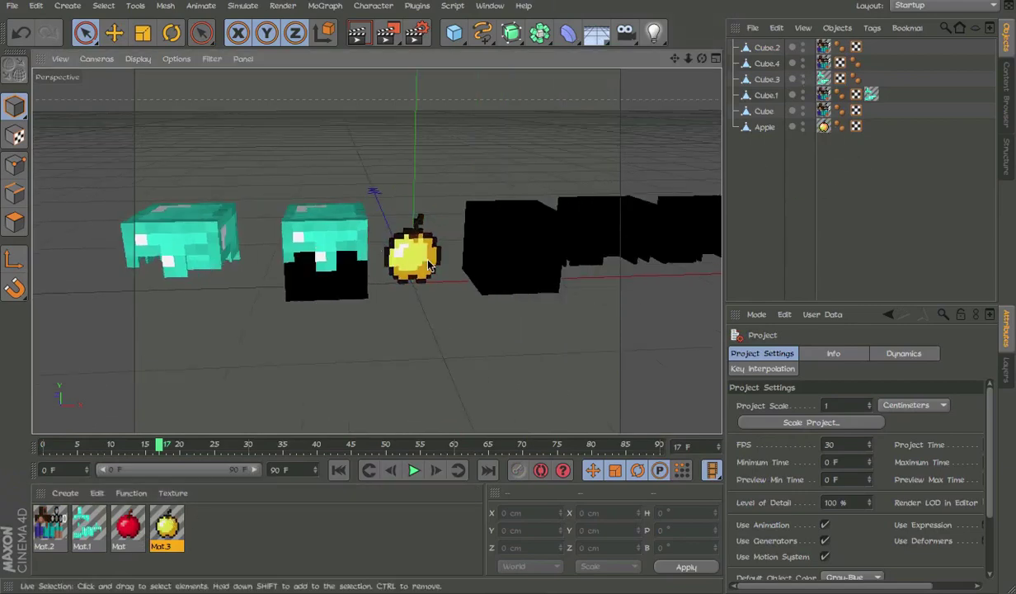
left_click_drag(421, 258, 290, 196, "alt")
middle_click_drag(521, 206, 490, 221, "alt")
left_click_drag(489, 224, 535, 368, "alt")
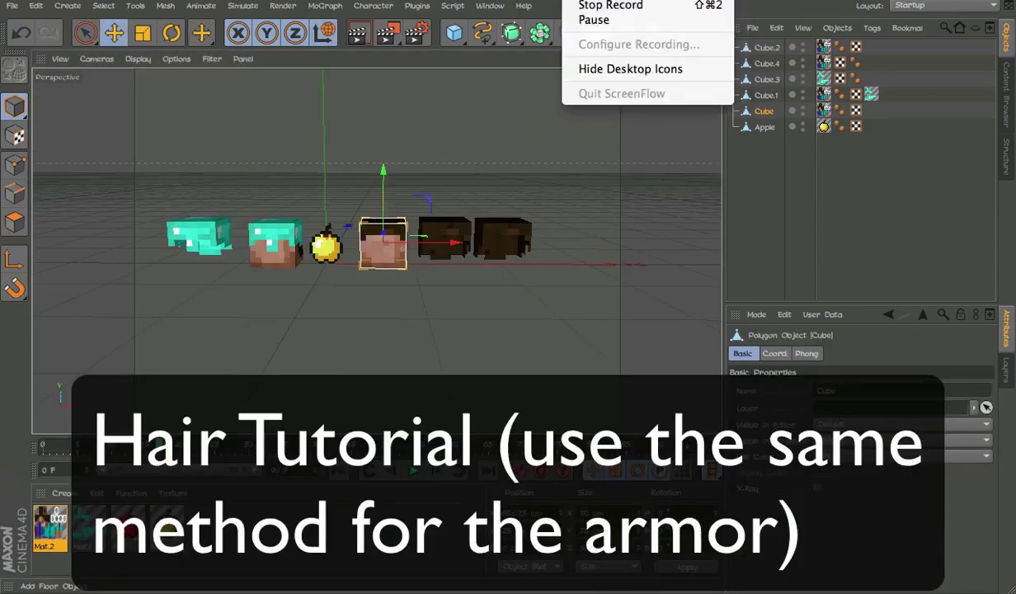
Subdivide the uncovered head cube beside the golden apple with a subdivision value of 3.
left_click(542, 237)
left_click(551, 244)
left_click(393, 242)
scroll(392, 241, "up", 5)
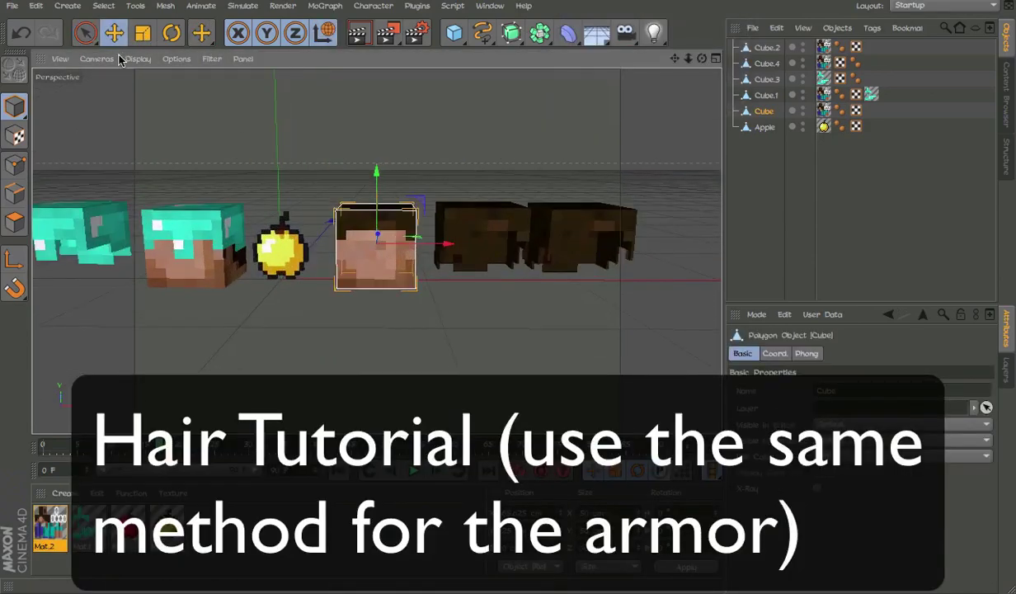
left_click(201, 6)
mouse_move(165, 6)
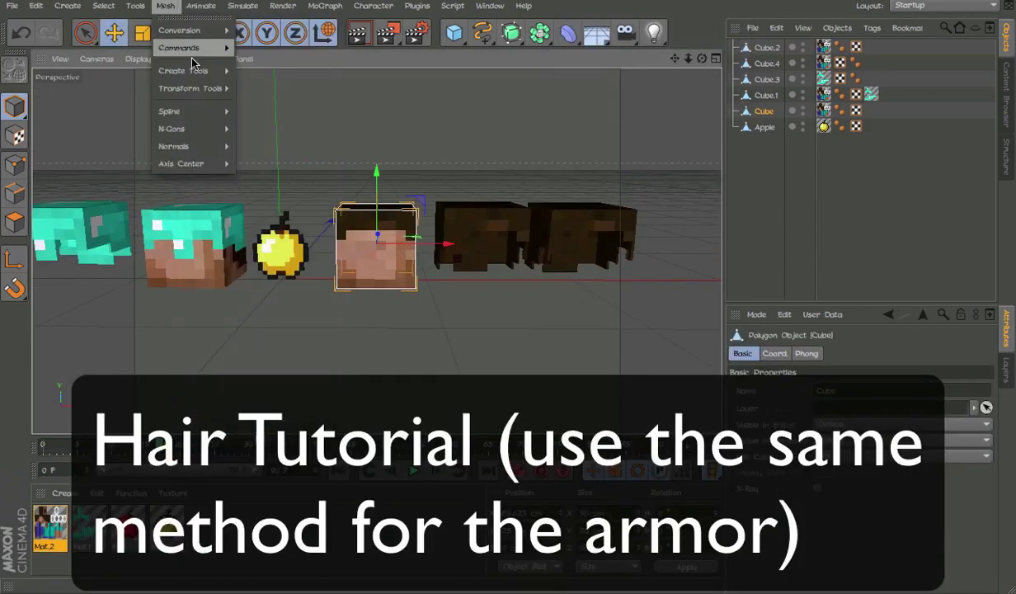
mouse_move(229, 50)
left_click(339, 207)
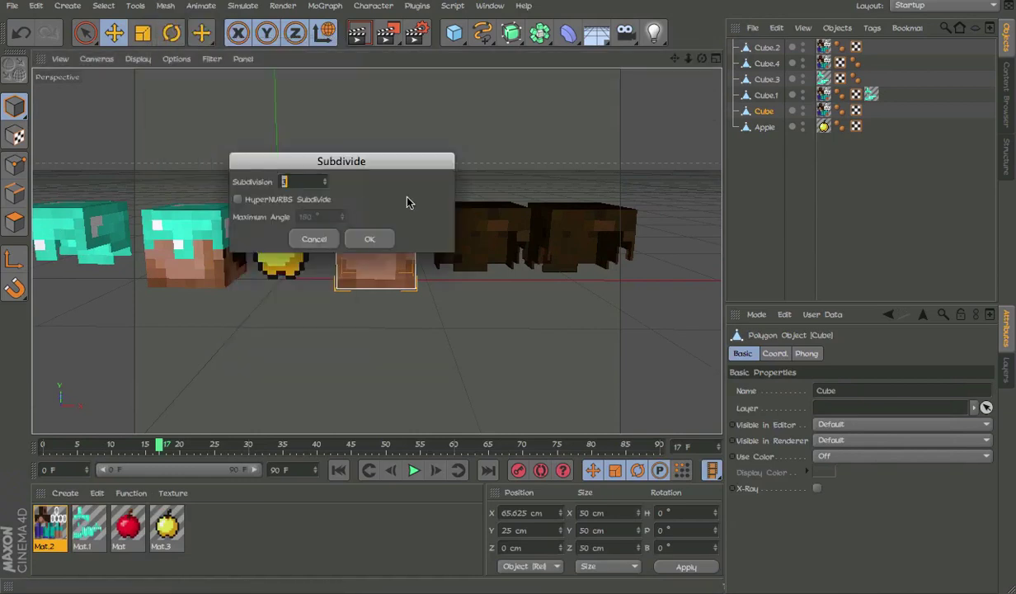
key("Return")
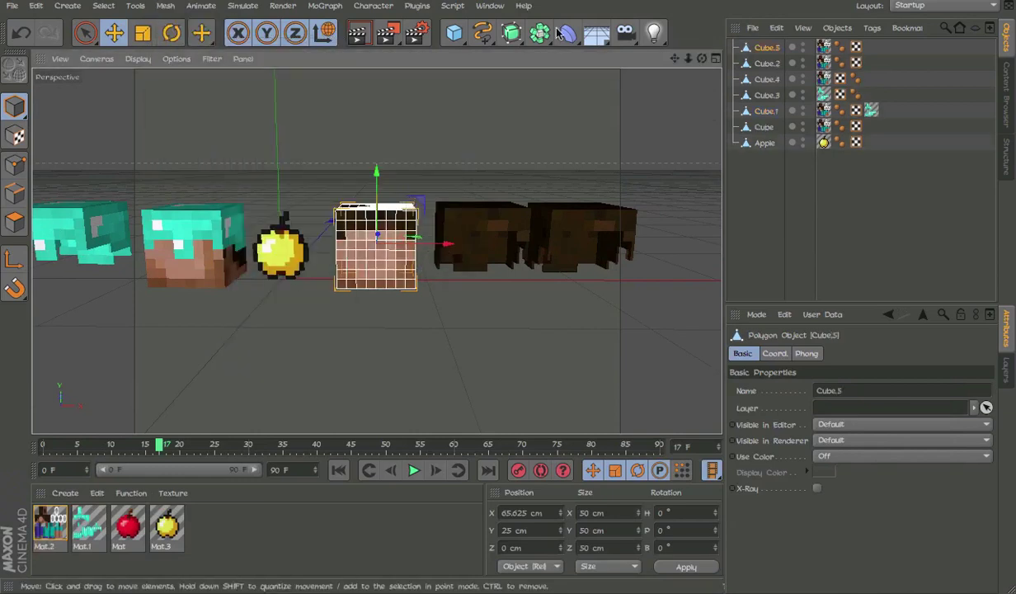
Create a new project and paste the copied, subdivided head cube into it.
left_click(489, 5)
mouse_move(417, 5)
mouse_move(12, 8)
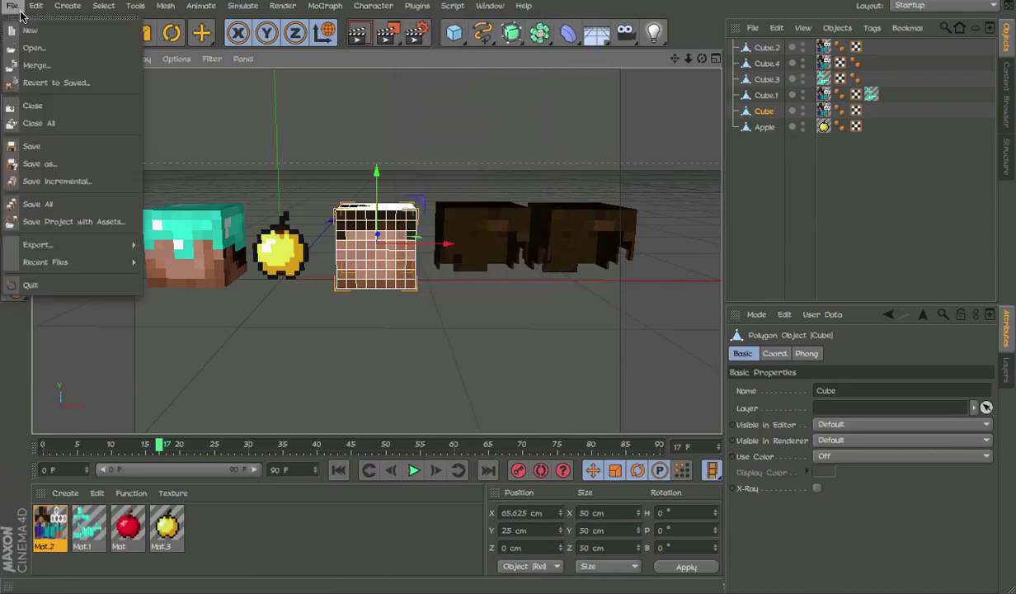
left_click(35, 29)
key("ctrl+v")
left_click(835, 164)
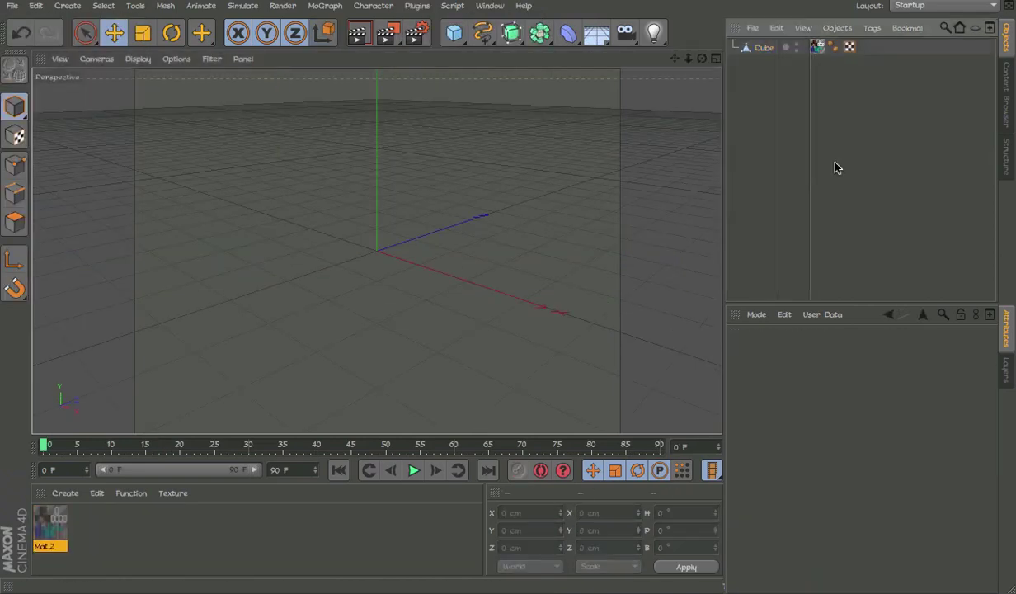
scroll(402, 241, "up", 6)
left_click(360, 272)
left_click_drag(359, 273, 604, 229, "alt")
left_click_drag(444, 280, 307, 276)
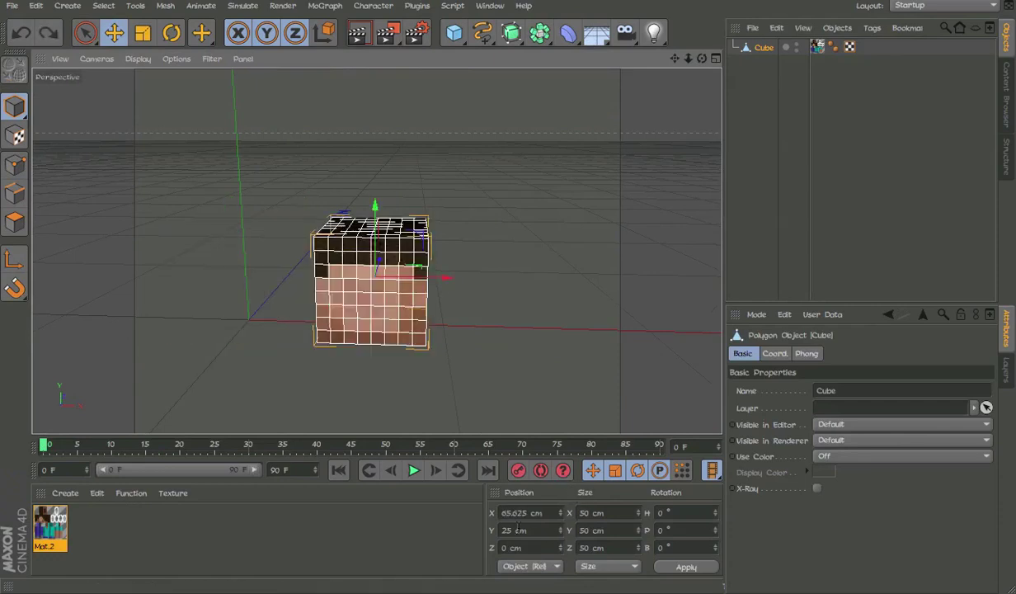
Set the head cube's X and Y positions to 0 cm.
left_click(516, 531)
type("0")
key("Tab")
type("0")
key("Return")
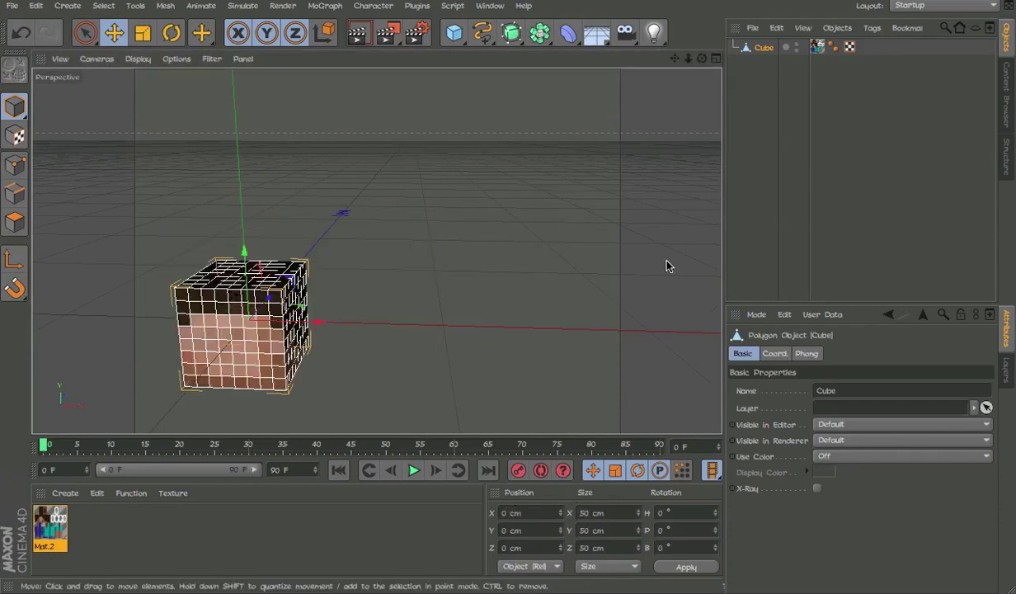
Enable move quantizing at 3.125 cm and raise the head cube to Y 25 cm.
left_click(668, 263)
left_click(775, 543)
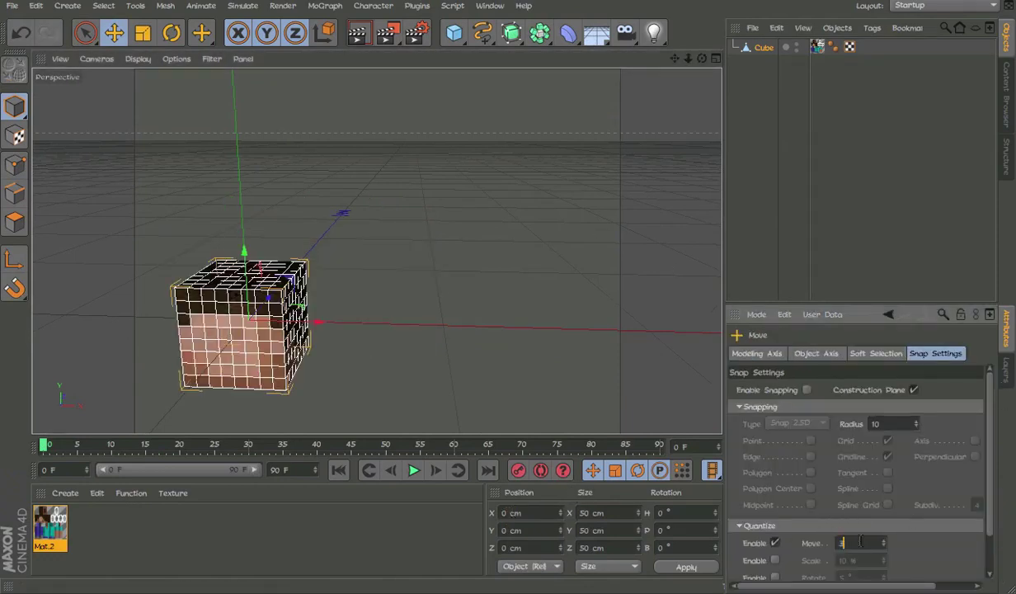
key("Return")
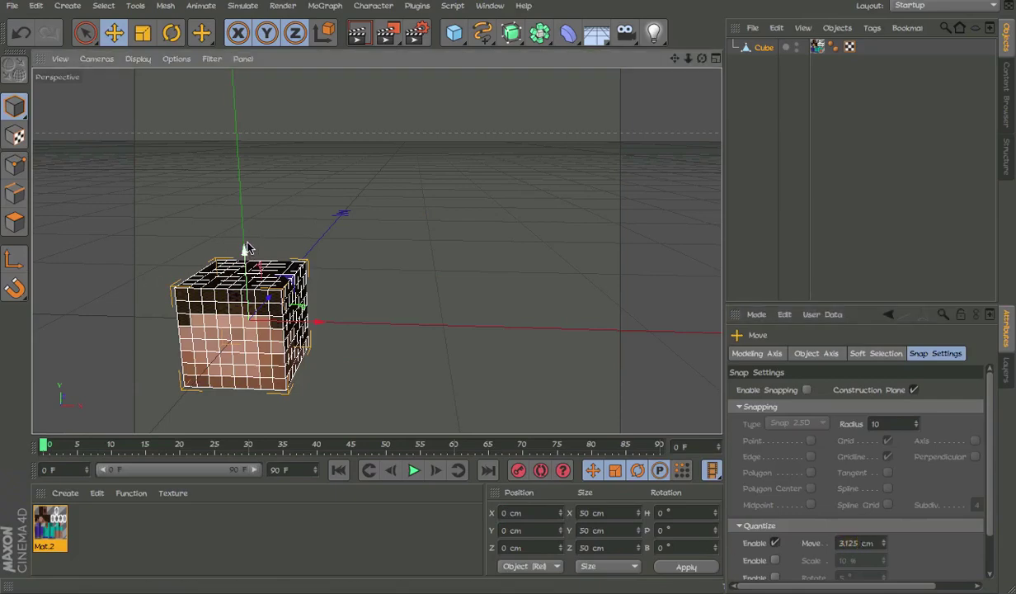
left_click_drag(246, 251, 256, 208)
middle_click_drag(256, 208, 381, 214, "alt")
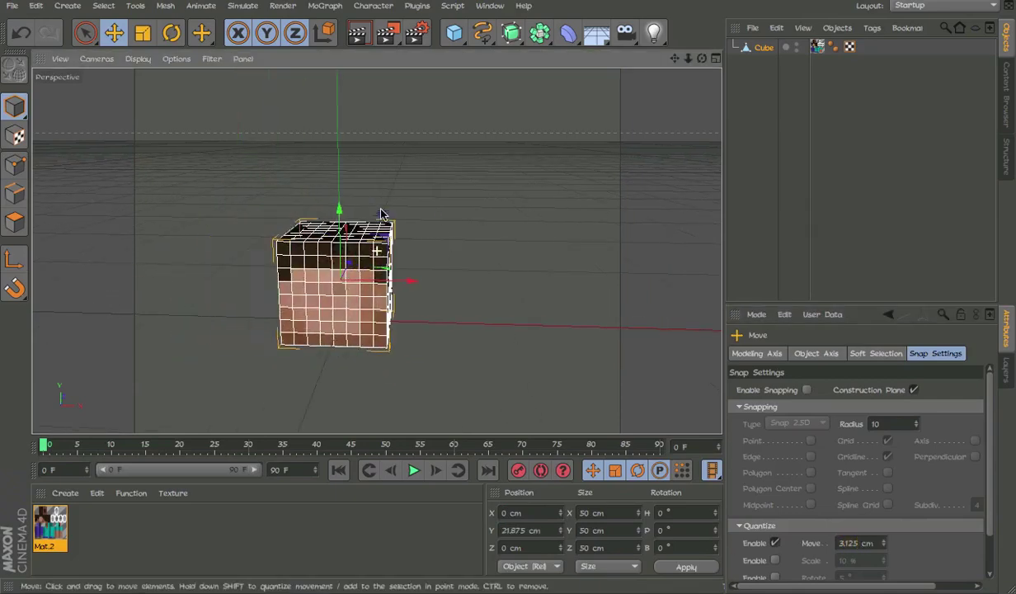
left_click_drag(339, 210, 339, 203)
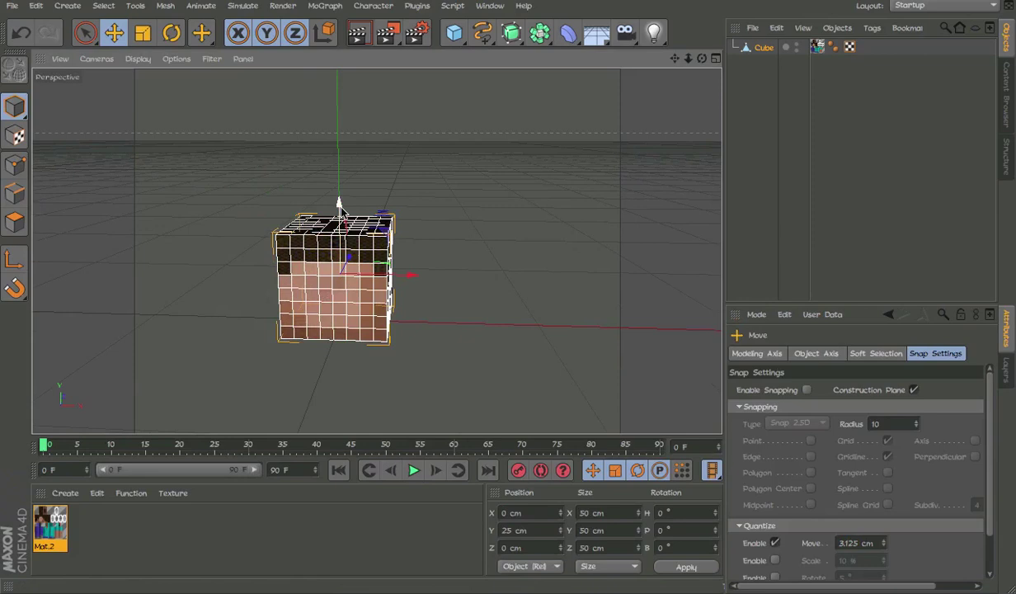
In polygon mode, select all dark brown hair faces around the head cube with Live Selection, including the single hair pixels beside the face.
left_click(14, 221)
middle_click_drag(374, 254, 421, 204, "alt")
scroll(421, 204, "up", 3)
left_click_drag(375, 214, 339, 128, "alt")
key("space")
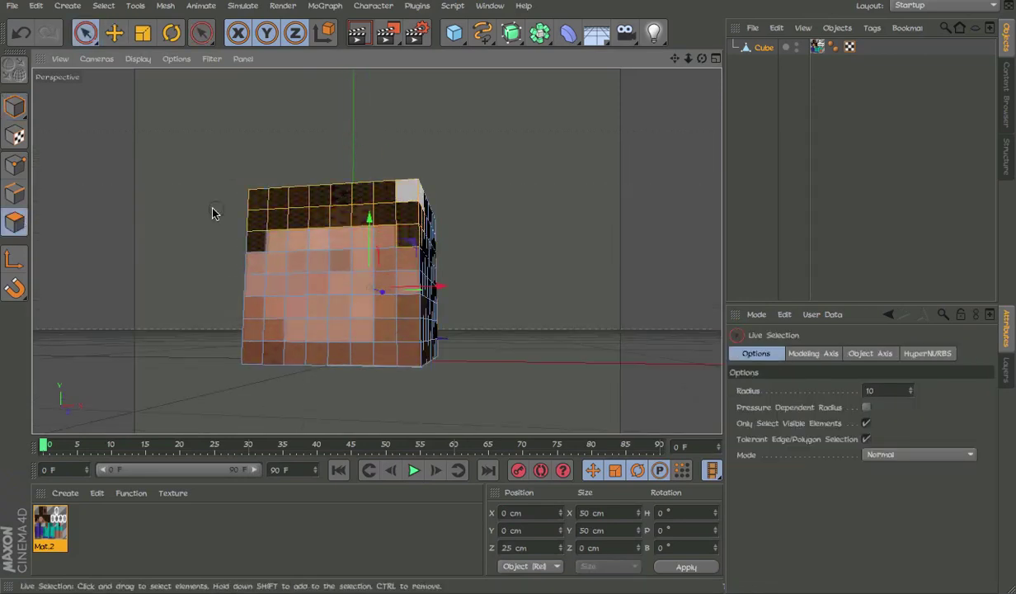
left_click(257, 241, "shift")
left_click_drag(273, 247, 561, 387, "alt")
mouse_move(355, 363)
left_mouse_down("shift")
mouse_move(555, 363)
mouse_move(346, 254)
left_mouse_up("shift")
left_click_drag(346, 254, 453, 384, "alt")
left_click_drag(454, 383, 450, 237, "alt")
left_click_drag(348, 135, 421, 169, "alt")
Invert the polygon selection and delete the skin-coloured faces, keeping only the hair shell.
left_click(374, 6)
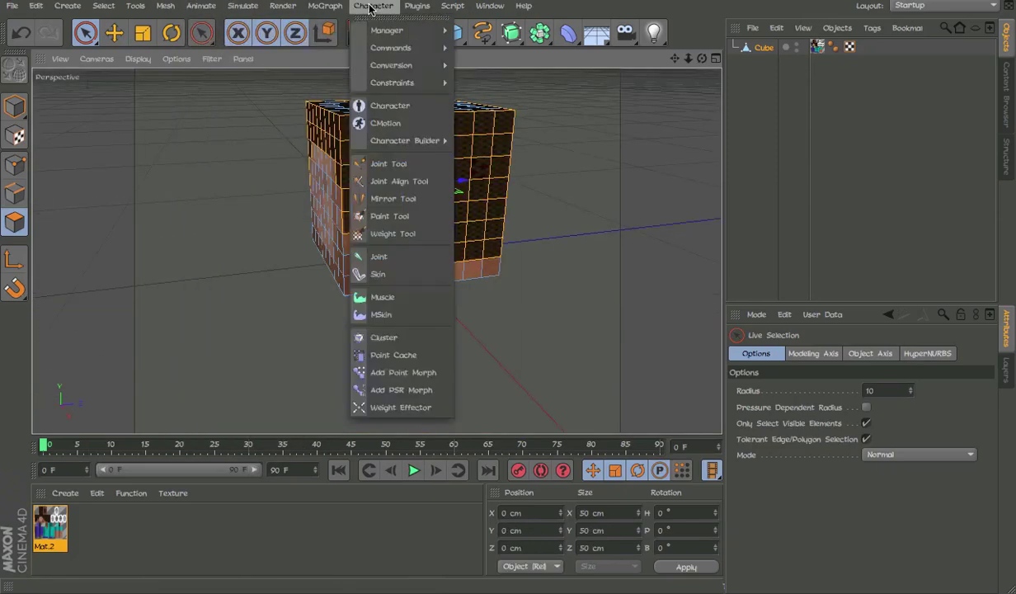
left_click(104, 5)
middle_click_drag(381, 127, 386, 184, "alt")
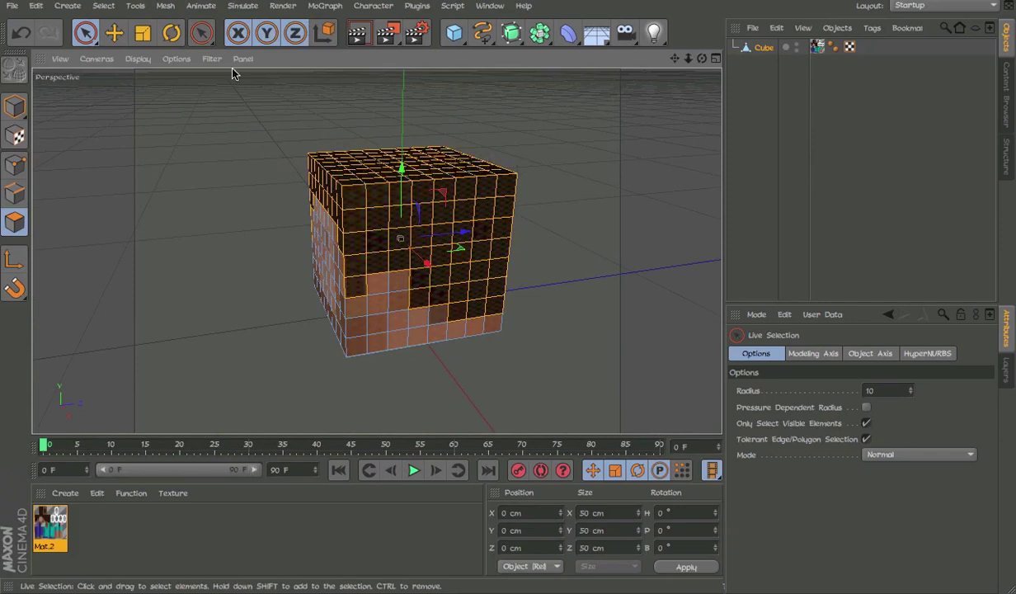
left_click(103, 6)
left_click(153, 270)
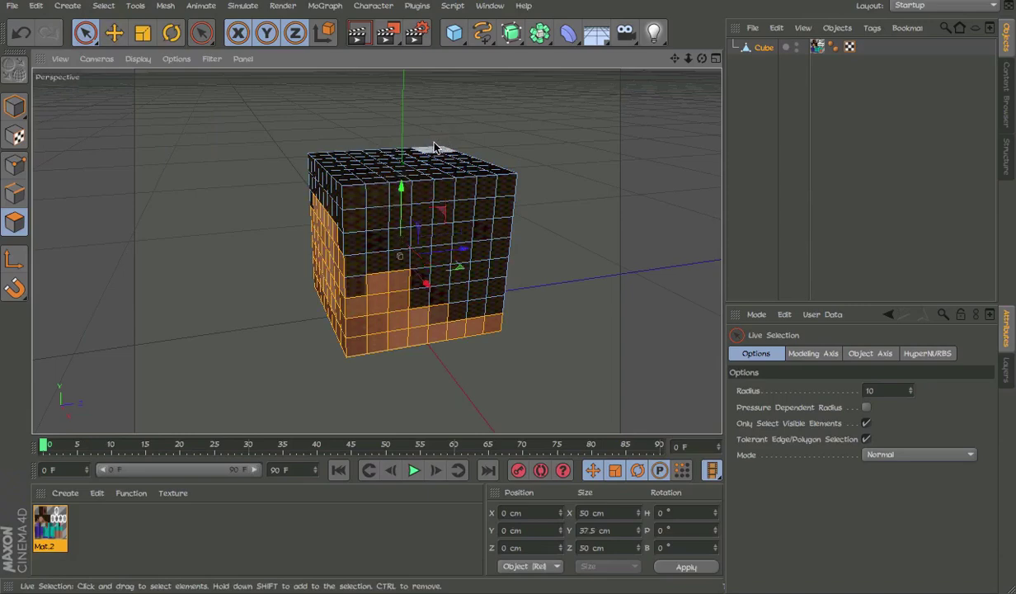
left_click_drag(428, 139, 1002, 124, "alt")
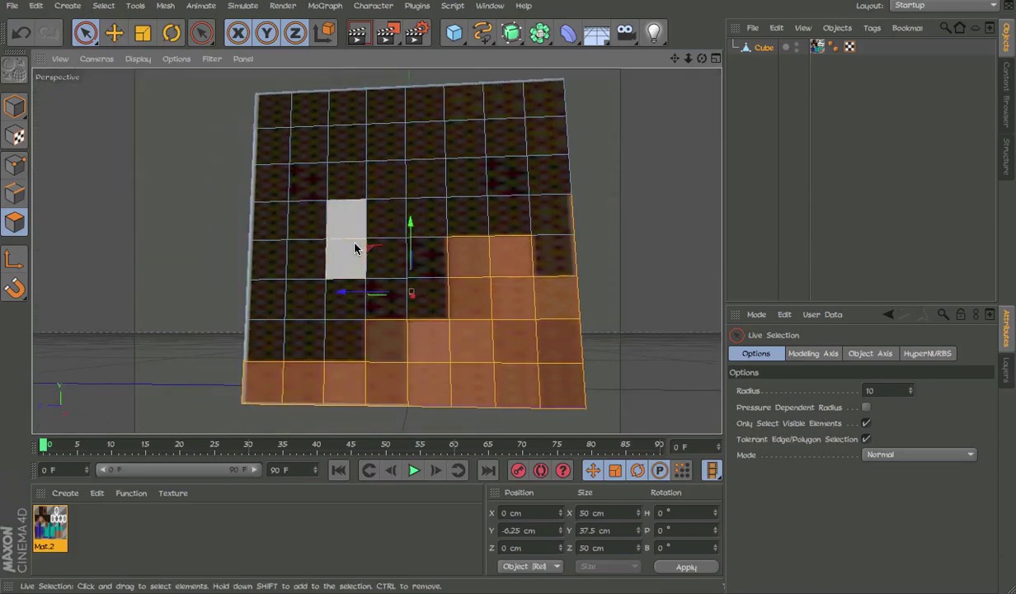
left_click_drag(346, 240, 567, 232, "alt")
key("Delete")
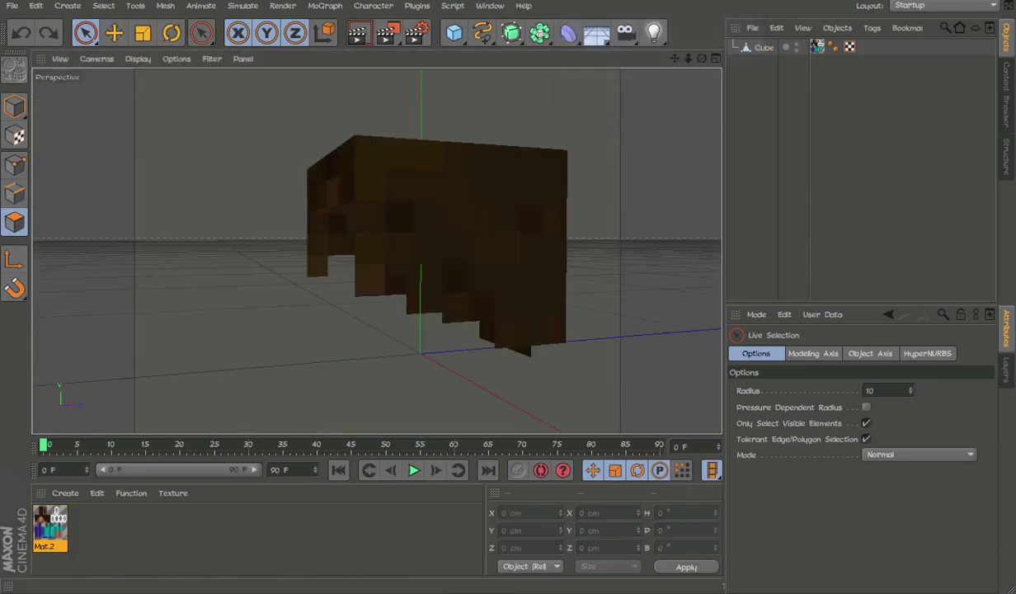
Find the Cloth NURBS command by filtering the command list for "cloth" and add a Cloth NURBS object.
left_click(490, 5)
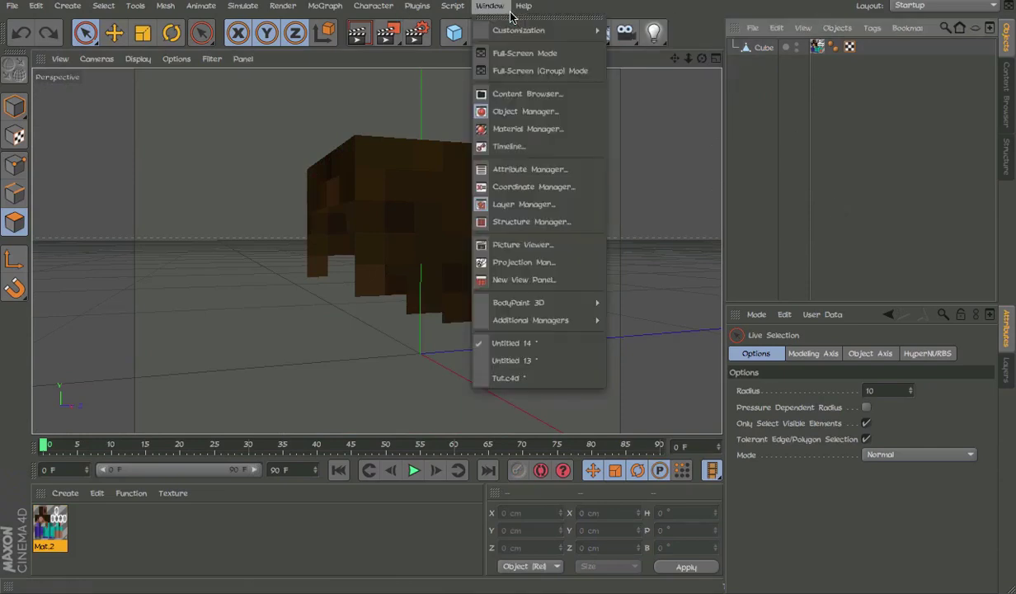
left_click(502, 10)
left_click_drag(658, 208, 501, 212, "alt")
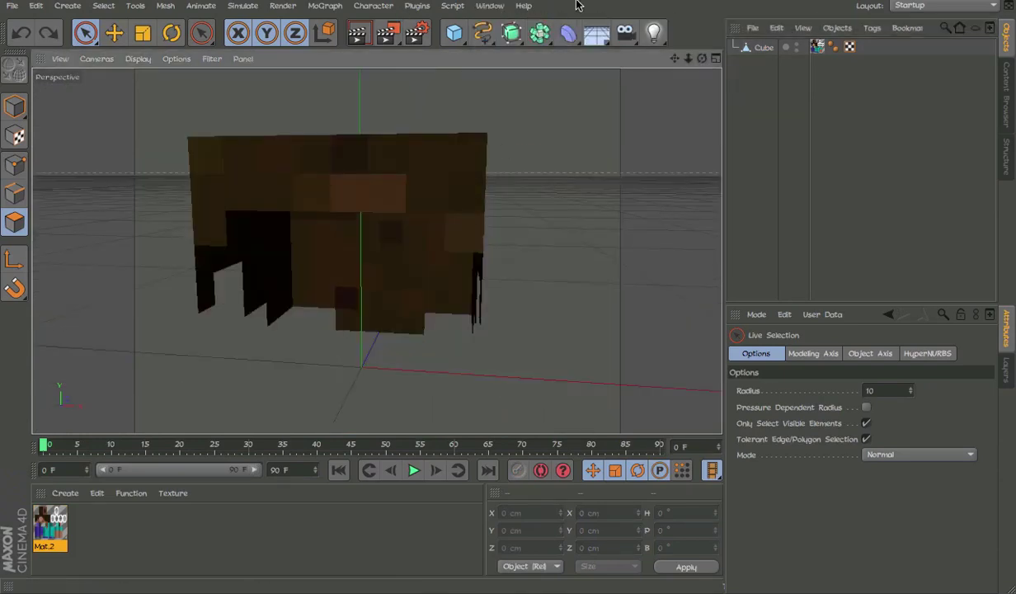
left_click(466, 5)
mouse_move(490, 6)
mouse_move(528, 30)
left_click(644, 31)
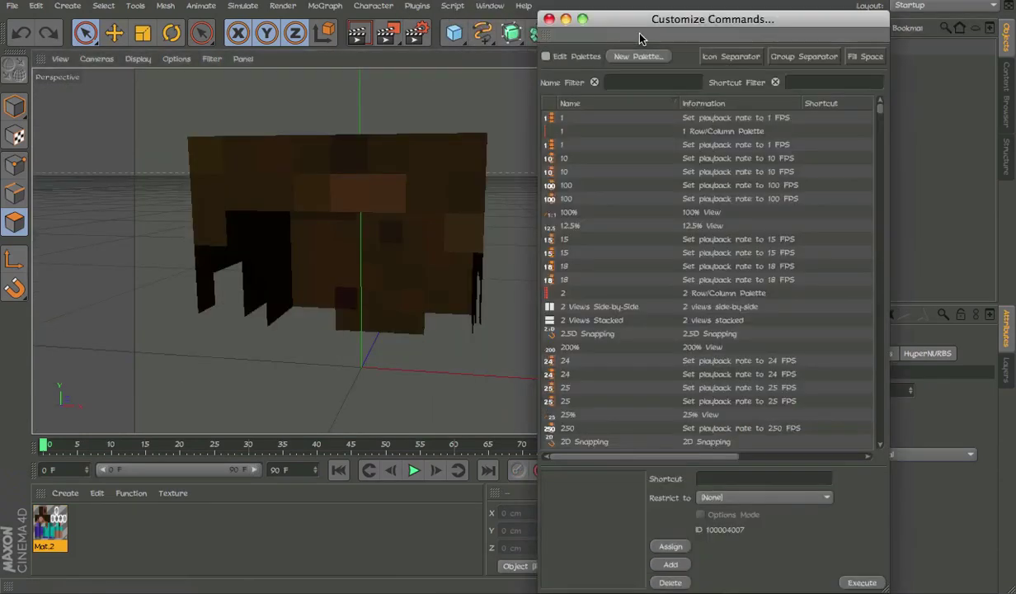
type("cloth")
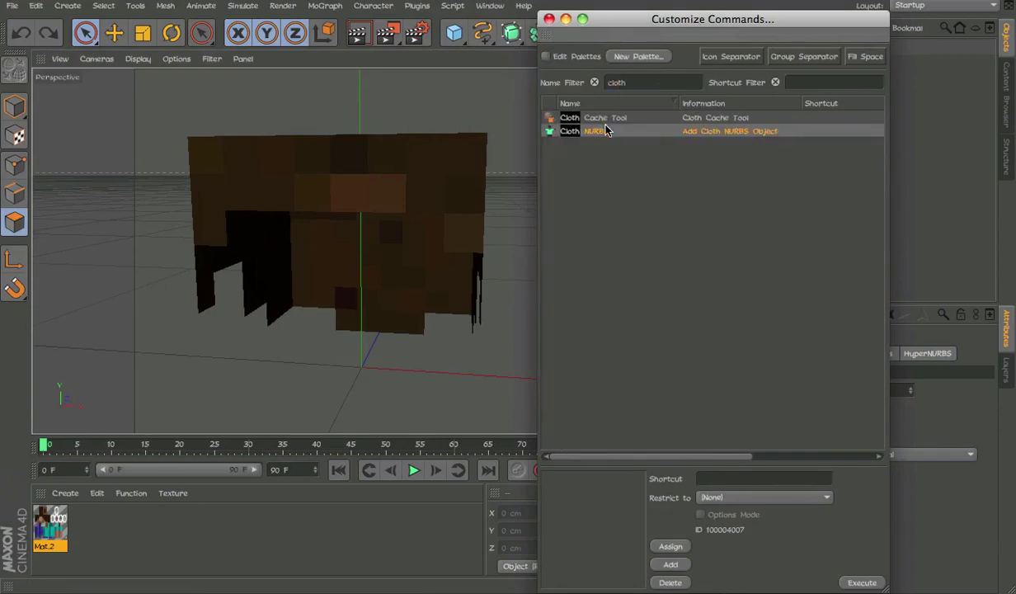
double_click(605, 129)
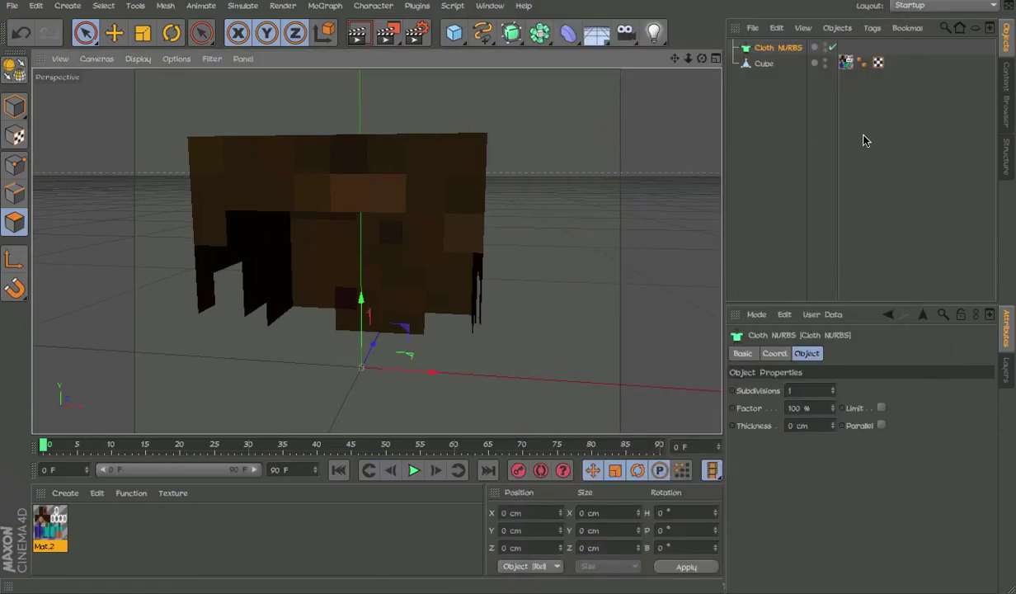
left_click(864, 139)
Make the hair cube a child of the Cloth NURBS object.
left_click_drag(566, 165, 232, 223, "alt")
left_click_drag(536, 262, 529, 224, "alt")
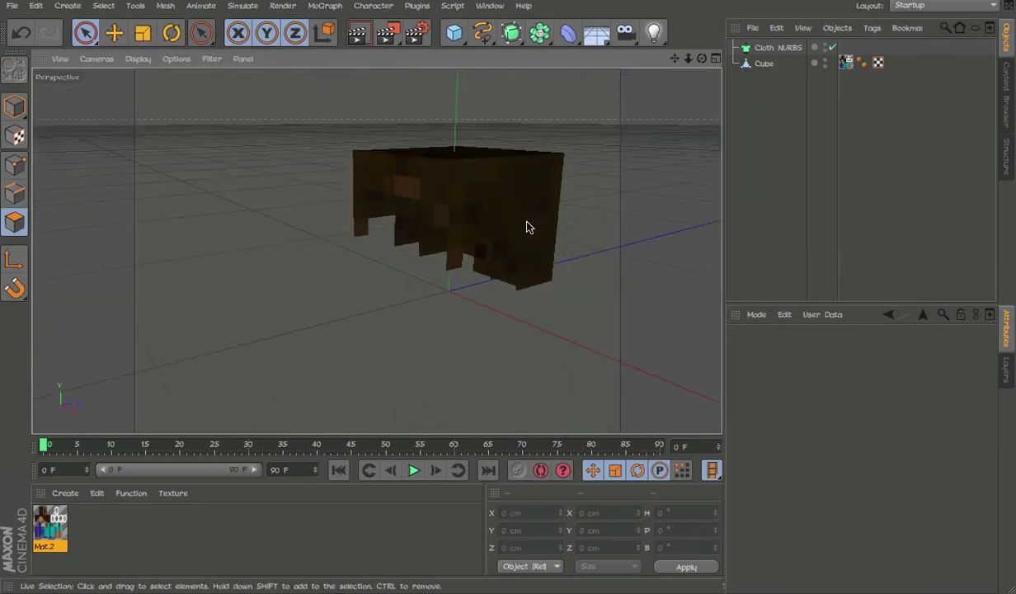
left_click(773, 51)
left_click_drag(767, 52, 767, 51)
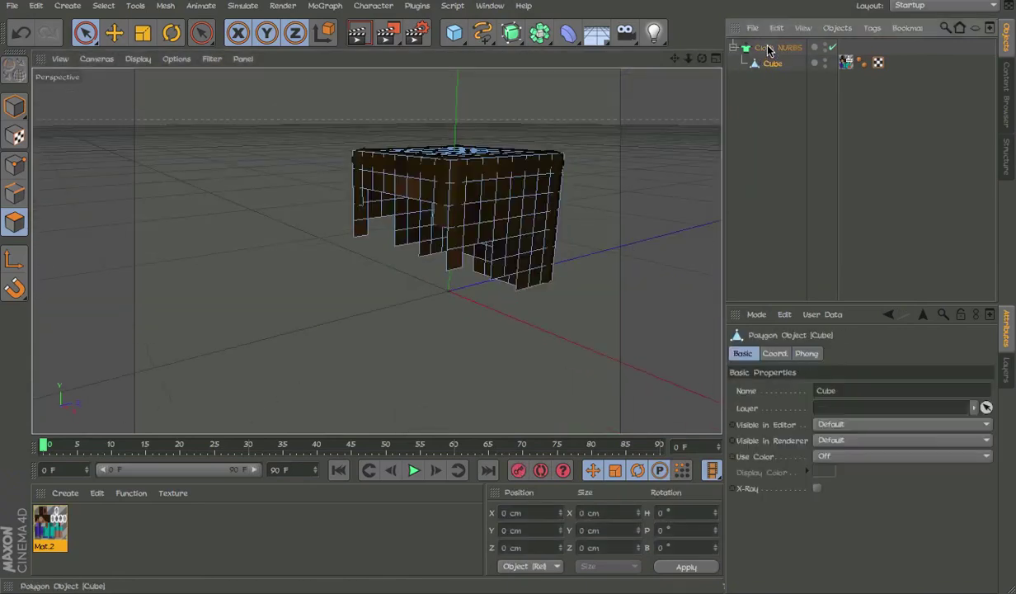
Set the Cloth NURBS subdivisions to 0 and its thickness to 3.125/2 cm.
left_click(769, 49)
left_click_drag(487, 173, 526, 152, "alt")
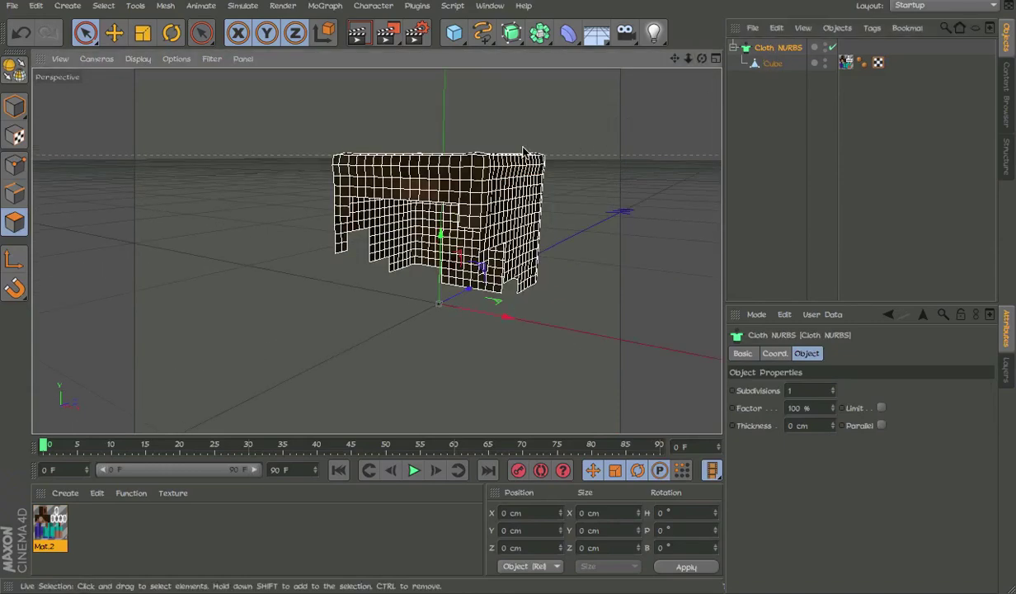
scroll(527, 152, "up", 2)
left_click(823, 392)
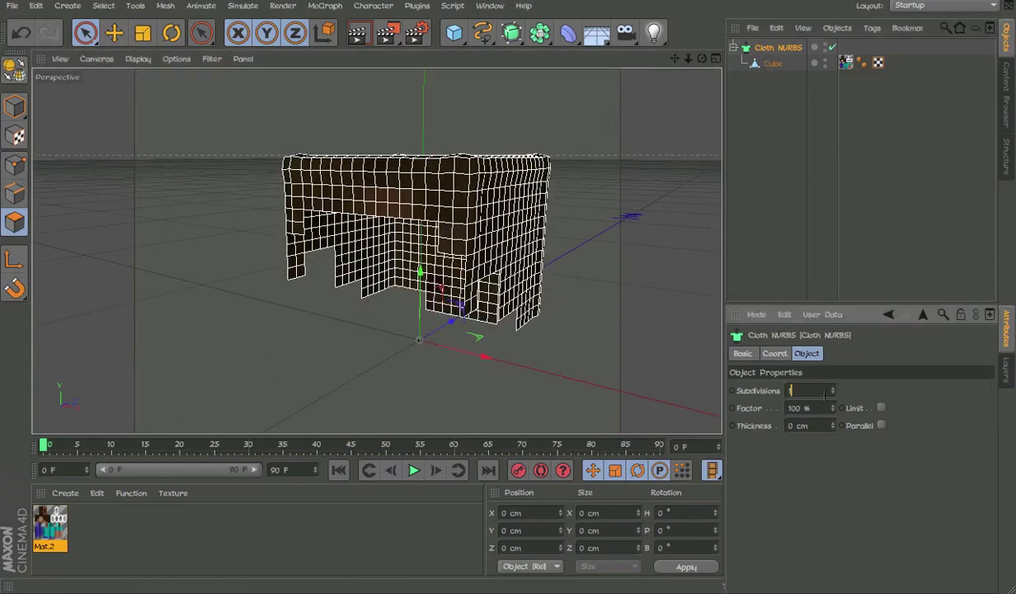
key("Return")
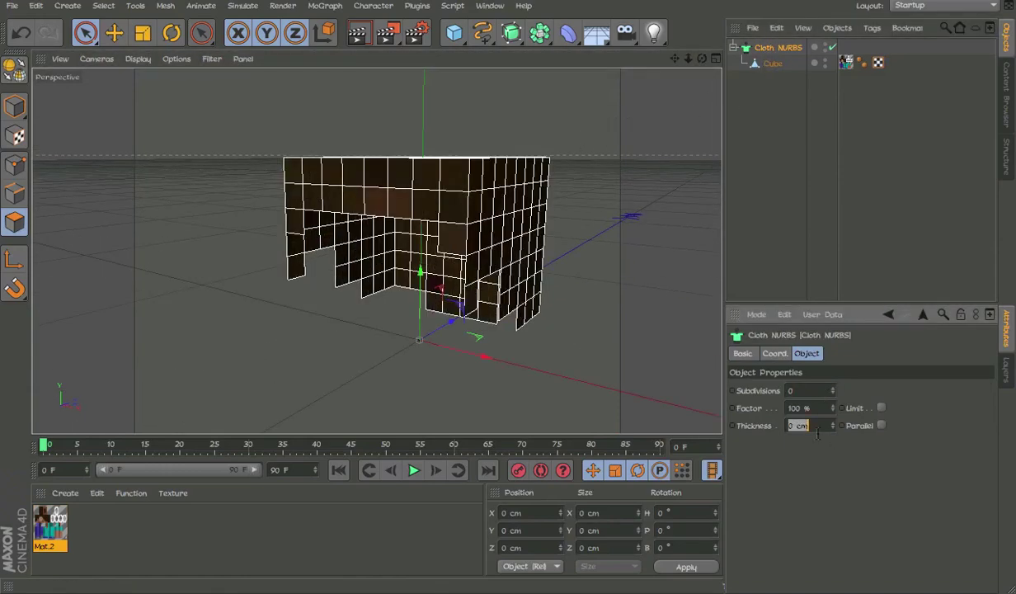
left_click(817, 428)
type("3.125/")
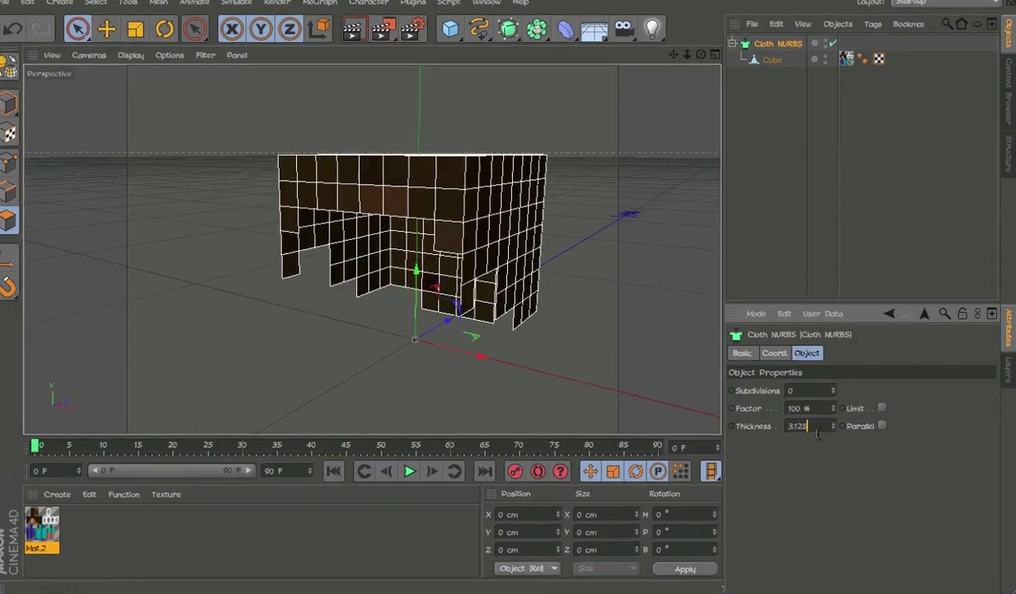
type("2")
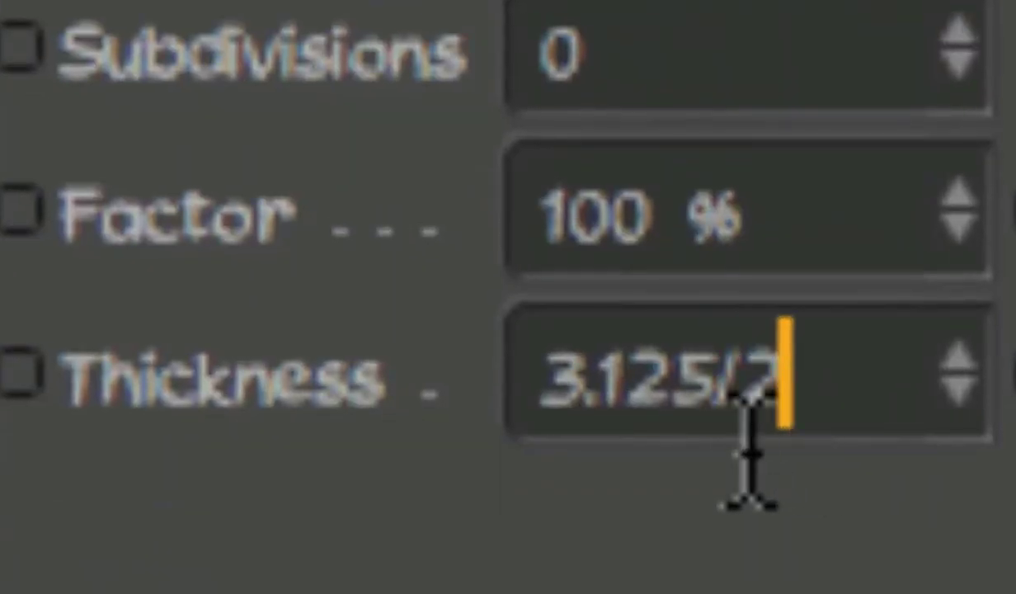
key("Return")
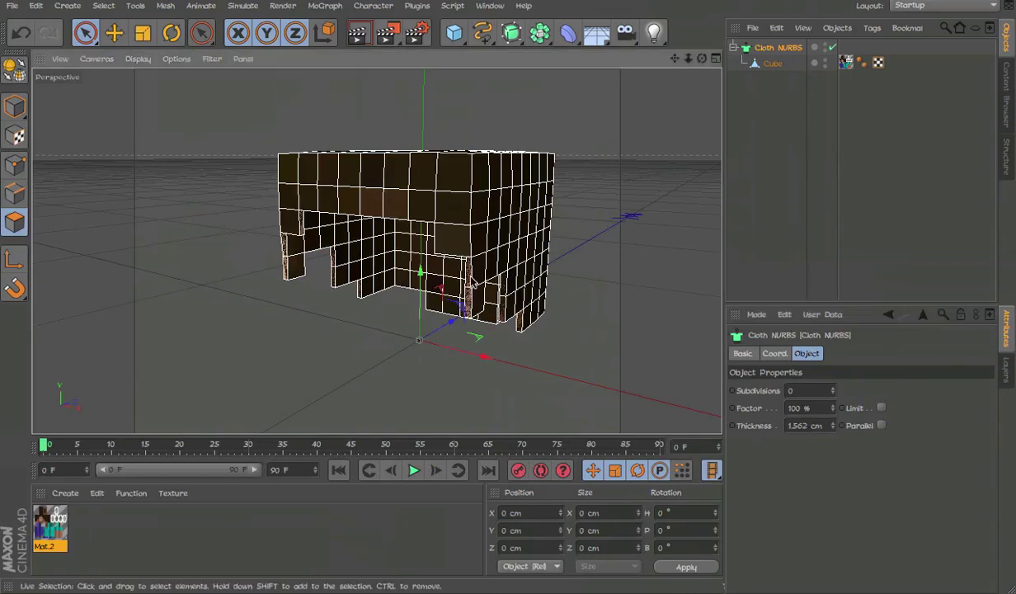
left_click_drag(652, 173, 587, 172, "alt")
left_click_drag(467, 223, 302, 224, "alt")
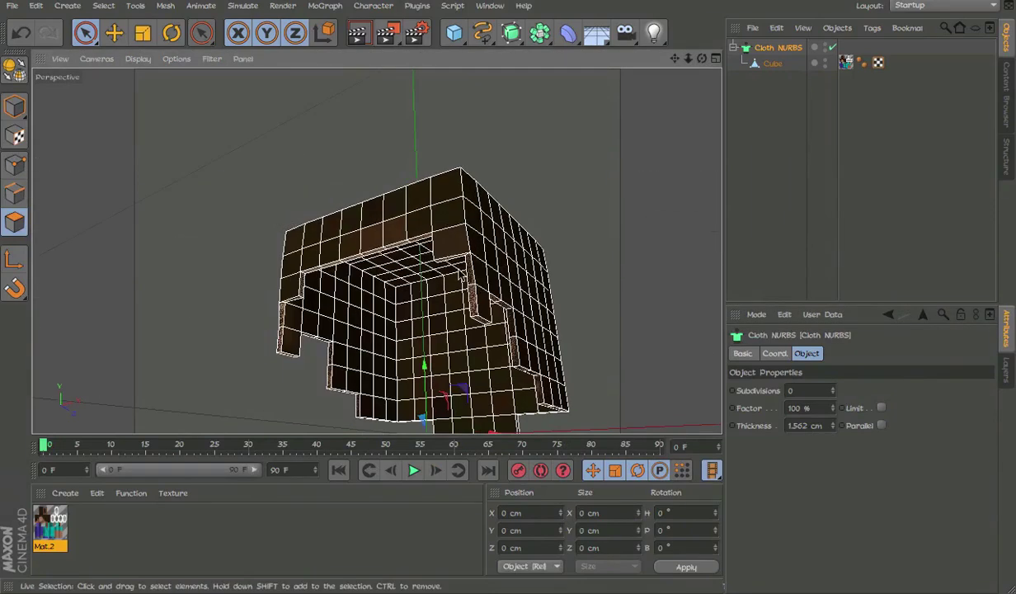
Convert the Cloth NURBS object into editable polygon geometry.
left_click_drag(460, 276, 452, 232, "alt")
left_click(11, 108)
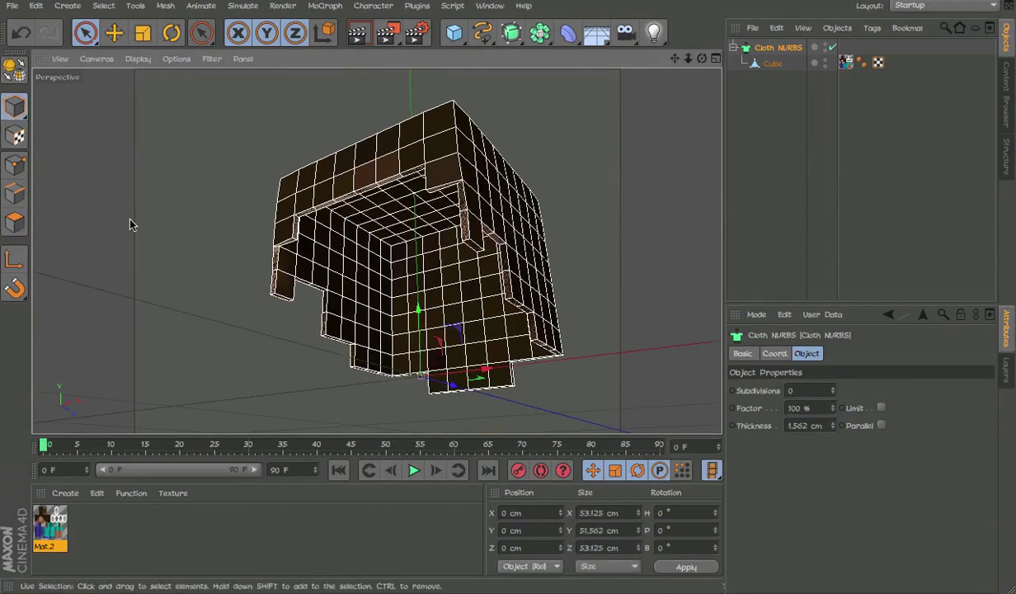
left_click(138, 227)
scroll(369, 204, "up", 4)
scroll(370, 206, "down", 5)
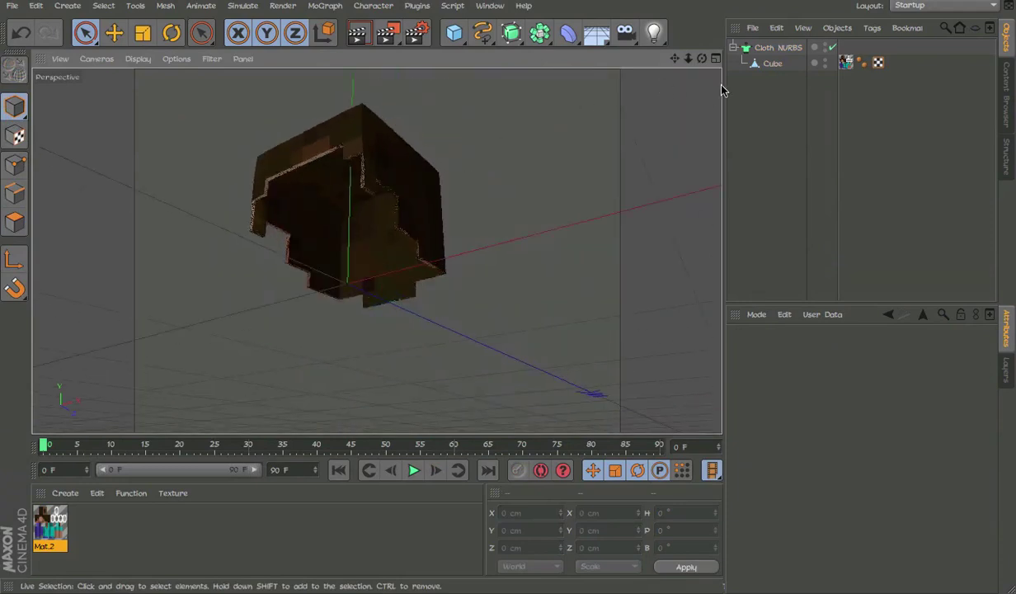
left_click(755, 47)
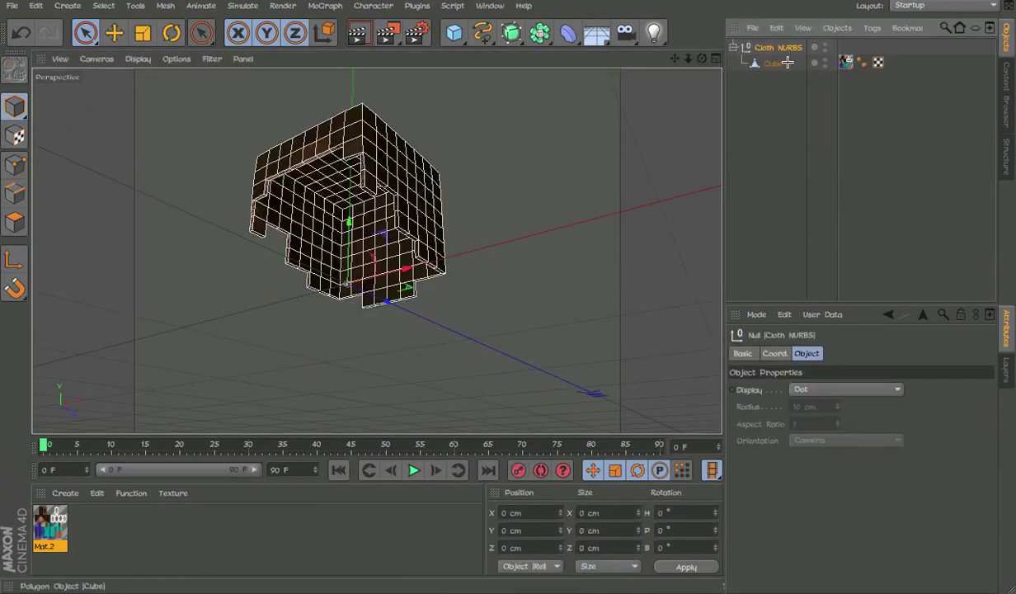
Take the cube out of the Cloth NURBS null and delete the empty null.
left_click(774, 63)
left_click_drag(774, 51, 772, 48)
left_click(771, 66)
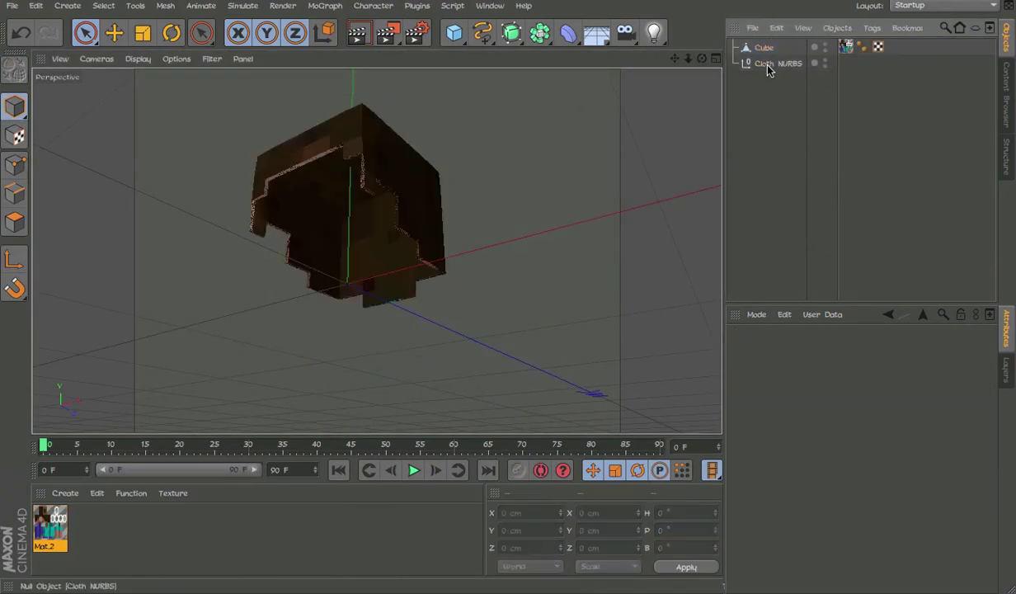
key("Delete")
Select all polygons across one outer side wall of the hair cube and melt them into one face.
left_click(761, 51)
scroll(292, 147, "up", 5)
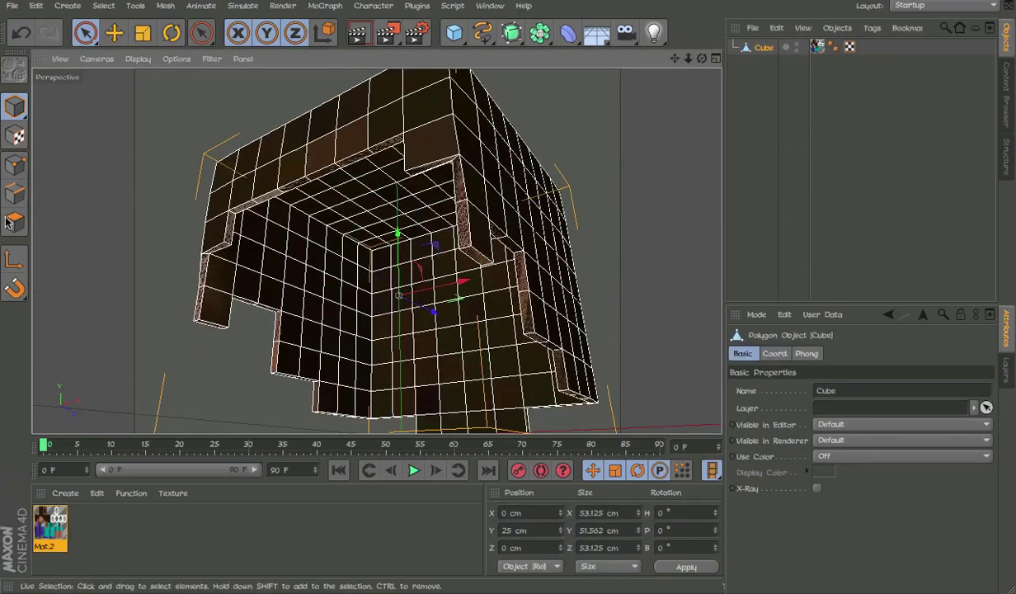
left_click(14, 220)
middle_click_drag(413, 234, 309, 235, "alt")
left_click_drag(310, 235, 163, 260, "alt")
left_click(331, 130)
left_click(470, 89)
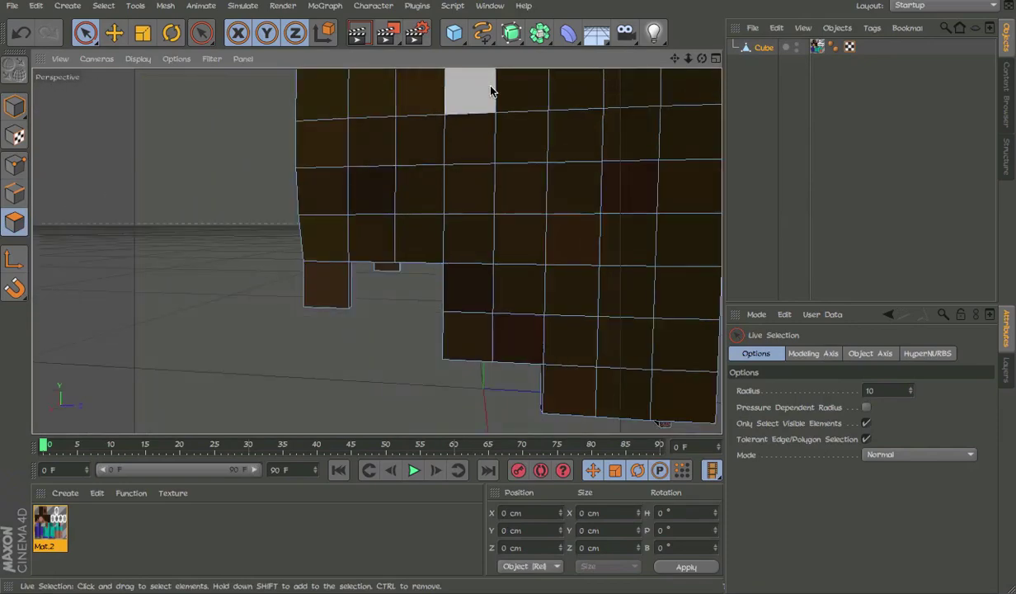
scroll(440, 106, "down", 3)
left_click(313, 141)
mouse_move(314, 140)
left_mouse_down()
mouse_move(313, 252)
mouse_move(318, 152)
mouse_move(330, 221)
mouse_move(438, 216)
left_mouse_up()
mouse_move(535, 217)
left_mouse_down()
mouse_move(563, 184)
mouse_move(321, 94)
mouse_move(601, 73)
mouse_move(615, 136)
mouse_move(596, 266)
mouse_move(535, 302)
mouse_move(533, 289)
mouse_move(429, 271)
mouse_move(497, 309)
mouse_move(487, 307)
left_mouse_up()
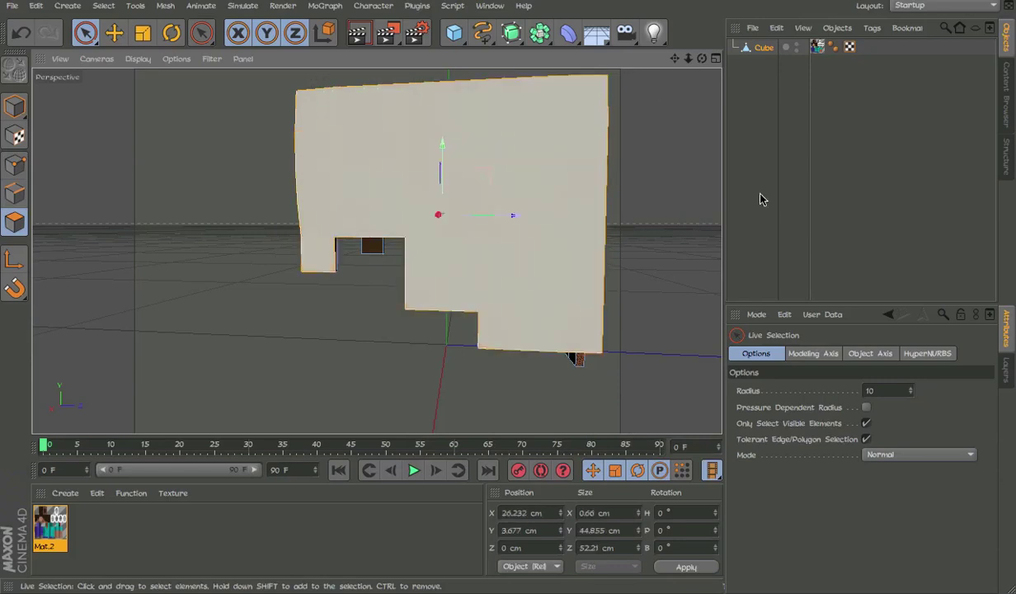
Select the polygons across the outer back wall of the hair and melt them into one face.
left_click(759, 195)
middle_click_drag(570, 187, 528, 187, "alt")
left_click_drag(528, 188, 216, 188, "alt")
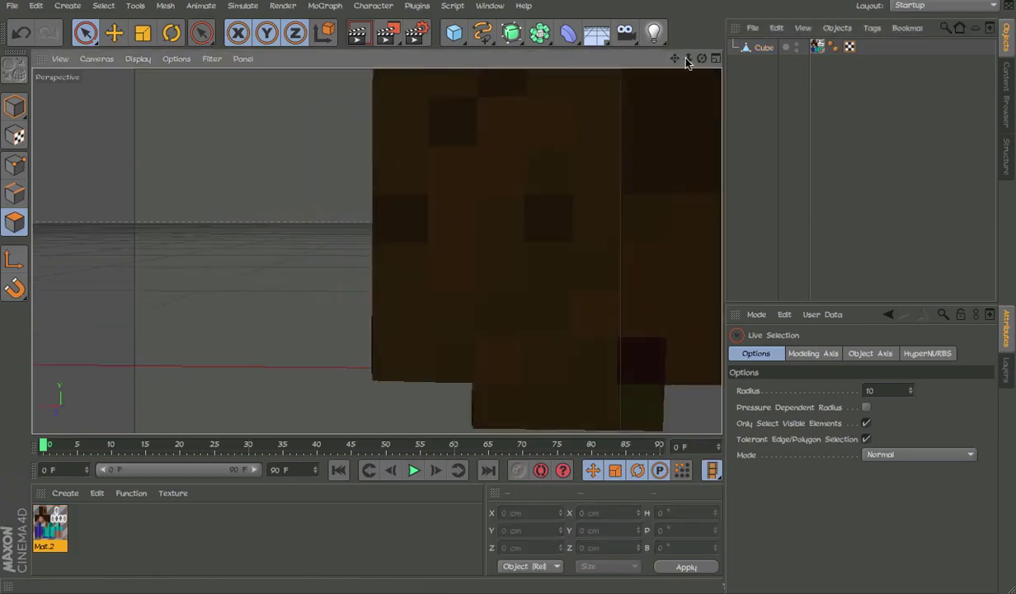
left_click(760, 49)
scroll(369, 151, "down", 5)
scroll(481, 204, "up", 4)
middle_click_drag(498, 195, 456, 239, "alt")
left_click_drag(529, 100, 373, 223)
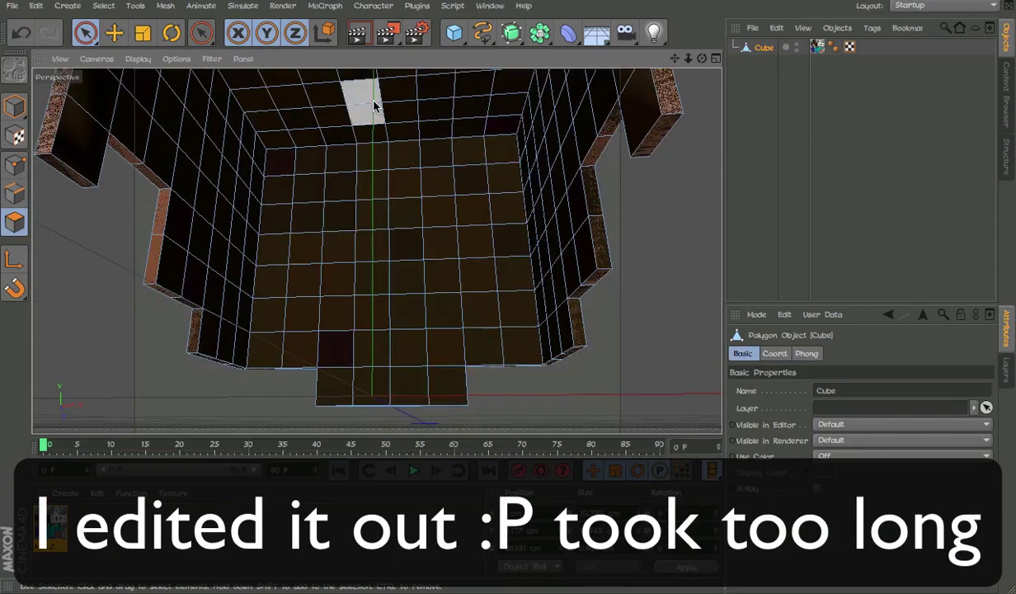
Select the polygons on the inside of the hair shell and melt each inner wall into one face.
mouse_move(388, 124)
left_mouse_down()
mouse_move(272, 164)
mouse_move(264, 351)
left_mouse_up()
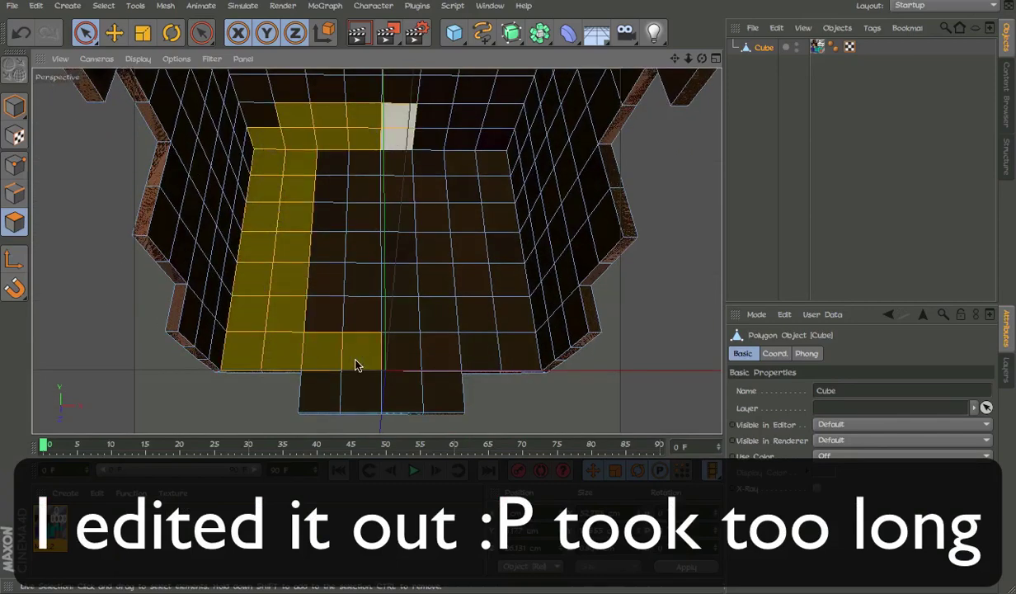
mouse_move(355, 360)
left_mouse_down()
mouse_move(326, 404)
mouse_move(424, 387)
mouse_move(511, 317)
mouse_move(549, 243)
mouse_move(495, 206)
left_mouse_up()
key("ctrl+z")
mouse_move(572, 170)
left_mouse_down("shift")
mouse_move(532, 152)
mouse_move(478, 157)
left_mouse_up("shift")
mouse_move(472, 148)
left_mouse_down("shift")
mouse_move(503, 135)
mouse_move(478, 165)
left_mouse_up("shift")
left_click_drag(479, 95, 231, 169, "shift")
mouse_move(306, 155)
left_mouse_down("shift")
mouse_move(397, 300)
mouse_move(325, 385)
mouse_move(64, 186)
mouse_move(484, 404)
mouse_move(565, 275)
mouse_move(653, 223)
mouse_move(318, 302)
mouse_move(423, 318)
mouse_move(438, 345)
mouse_move(436, 290)
mouse_move(477, 358)
mouse_move(572, 188)
mouse_move(615, 177)
mouse_move(371, 245)
mouse_move(294, 224)
mouse_move(315, 222)
mouse_move(349, 120)
mouse_move(342, 136)
mouse_move(239, 103)
mouse_move(302, 112)
mouse_move(266, 109)
mouse_move(370, 97)
left_mouse_up("shift")
left_click(484, 403)
scroll(370, 98, "down", 1)
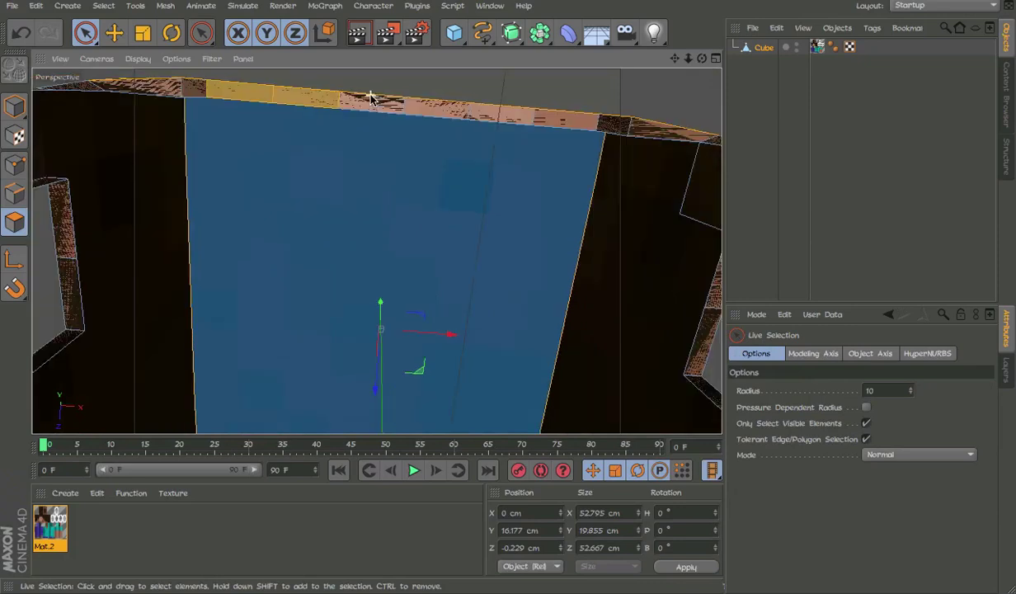
Select the six skin-coloured rim polygons under the front fringe and melt them into one face.
left_click_drag(290, 95, 266, 130, "alt")
key("e")
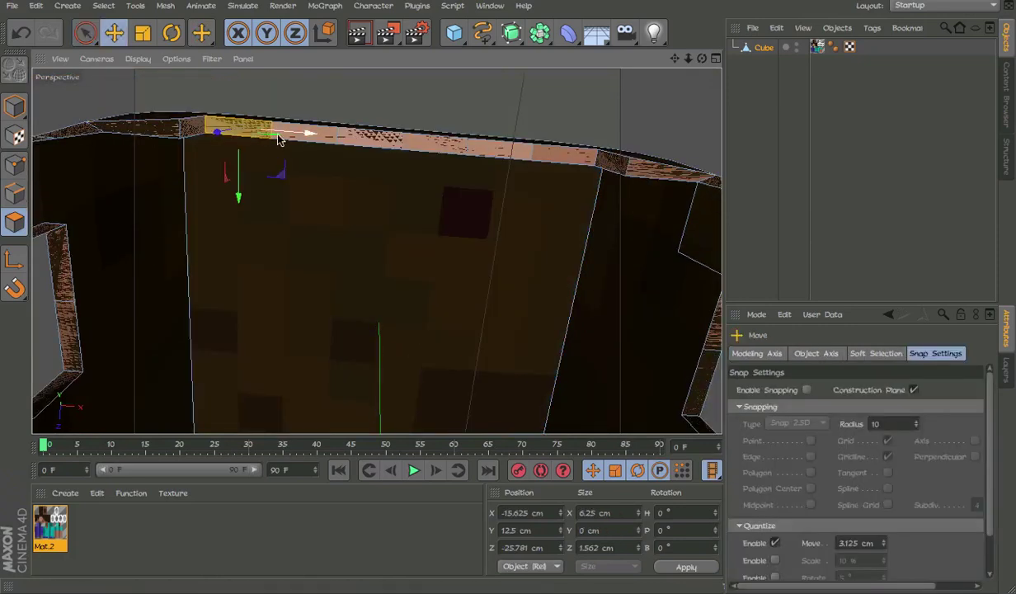
key("Delete")
left_click(228, 129, "shift")
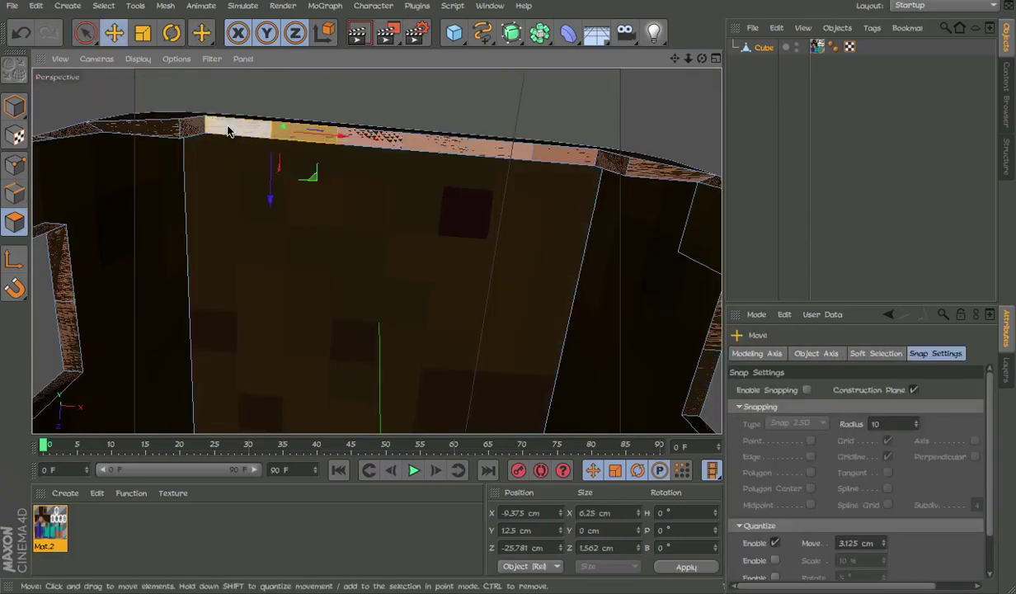
left_click(386, 141, "shift")
left_click(451, 146, "shift")
left_click(505, 152, "shift")
left_click(575, 155, "shift")
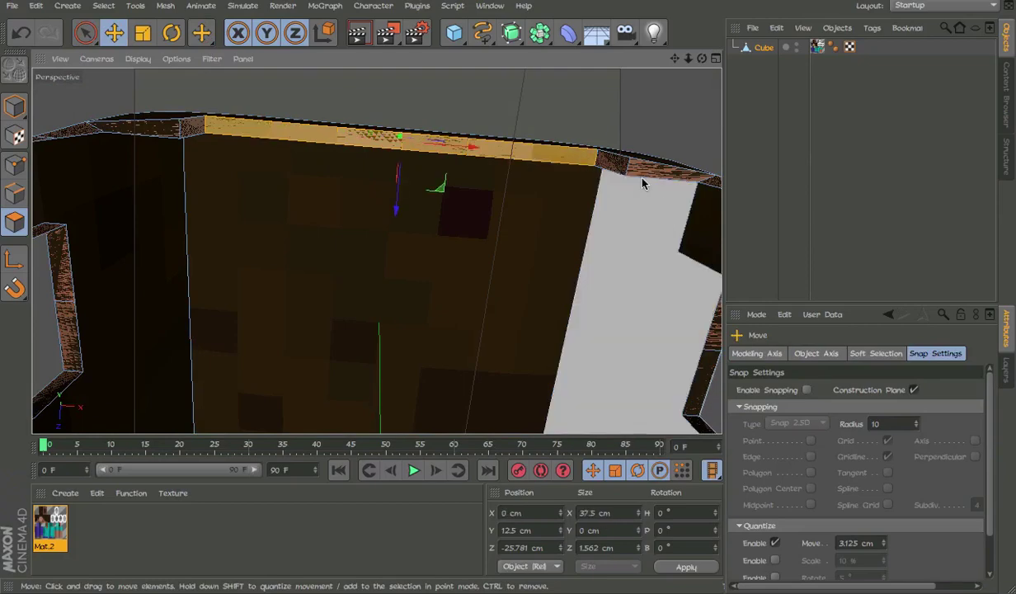
left_click_drag(642, 183, 606, 182, "alt")
right_click_drag(488, 175, 297, 148, "alt")
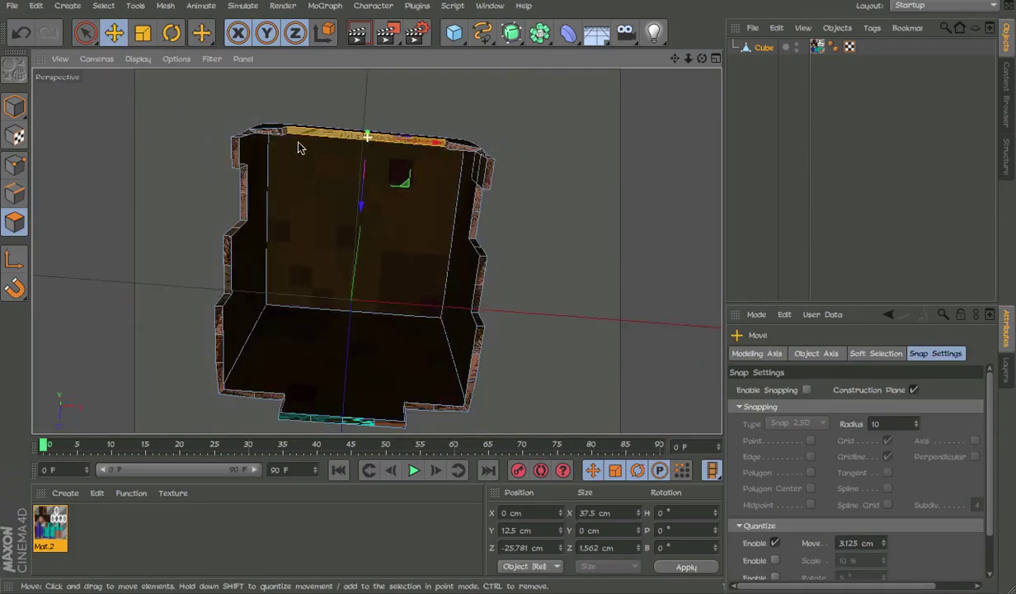
Melt the neighbouring rim polygons along the lower side and back edges into single faces.
left_click(236, 229)
right_click_drag(238, 228, 279, 284, "alt")
left_click_drag(258, 281, 223, 190, "alt")
left_click(220, 188)
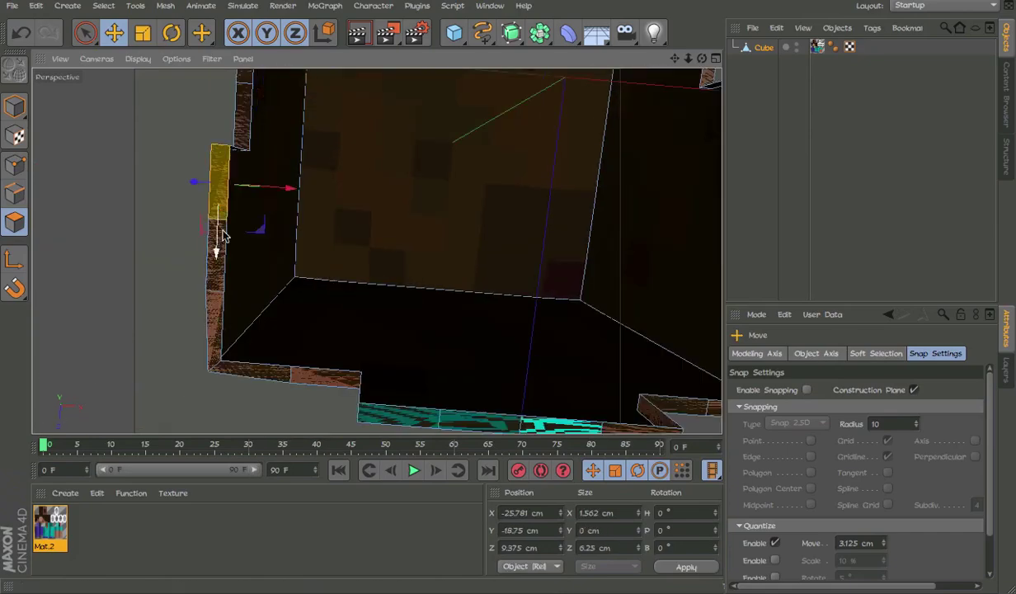
middle_click_drag(248, 363, 120, 330, "alt")
left_click(123, 331)
left_click(181, 336, "shift")
left_click(272, 364)
left_click(481, 359)
left_click(575, 359)
Melt the remaining rim polygon pairs along the stepped side edges near the front.
left_click(585, 118)
left_click_drag(596, 114, 569, 231, "alt")
left_click(548, 235)
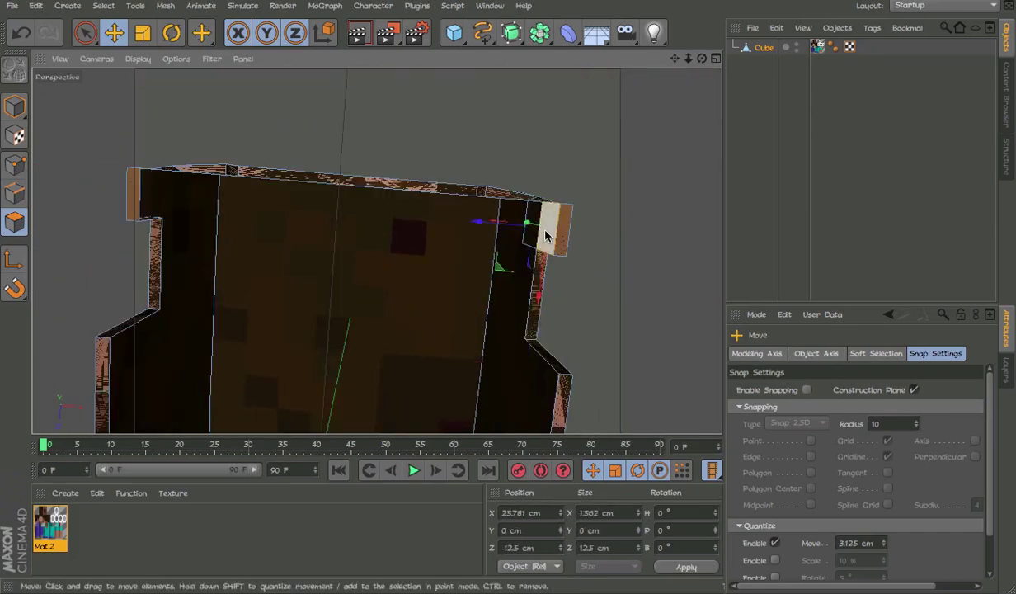
left_click(371, 132)
left_click_drag(372, 136, 396, 206, "alt")
left_click(640, 265)
left_click(642, 292)
left_click_drag(635, 281, 569, 165, "alt")
left_click(228, 207)
left_click_drag(330, 165, 136, 315, "alt")
Remove the leftover unused points from the hair mesh in point mode.
left_click(14, 165)
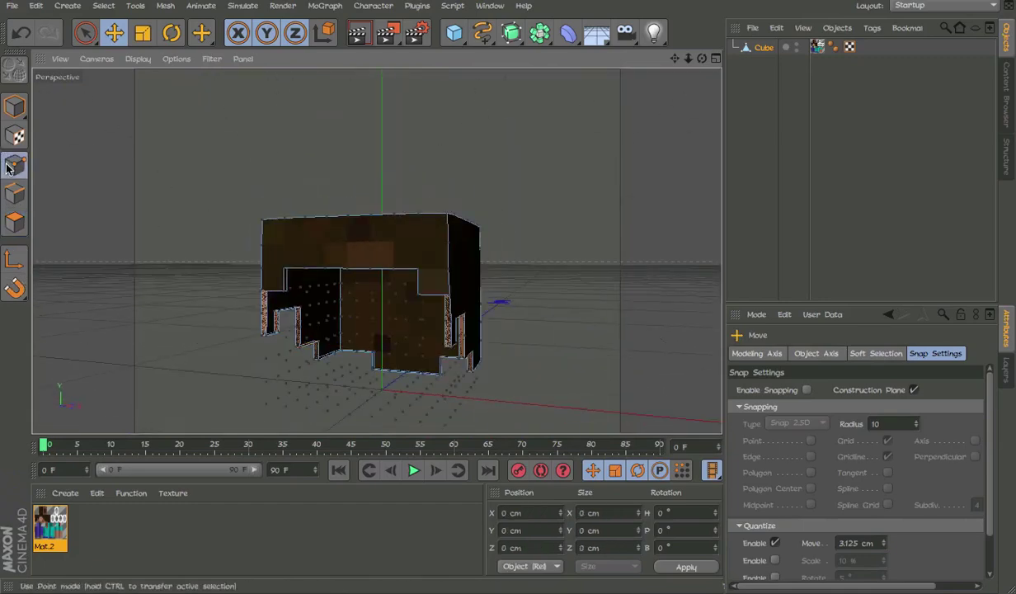
left_click_drag(330, 248, 348, 150, "alt")
right_click(666, 250)
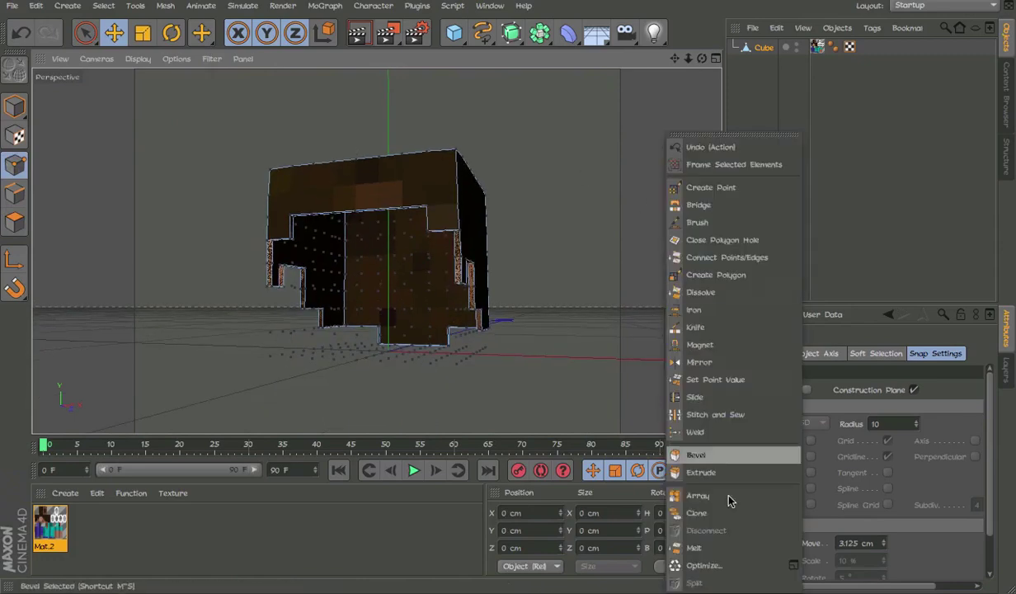
left_click(726, 547)
left_click_drag(431, 266, 472, 245, "alt")
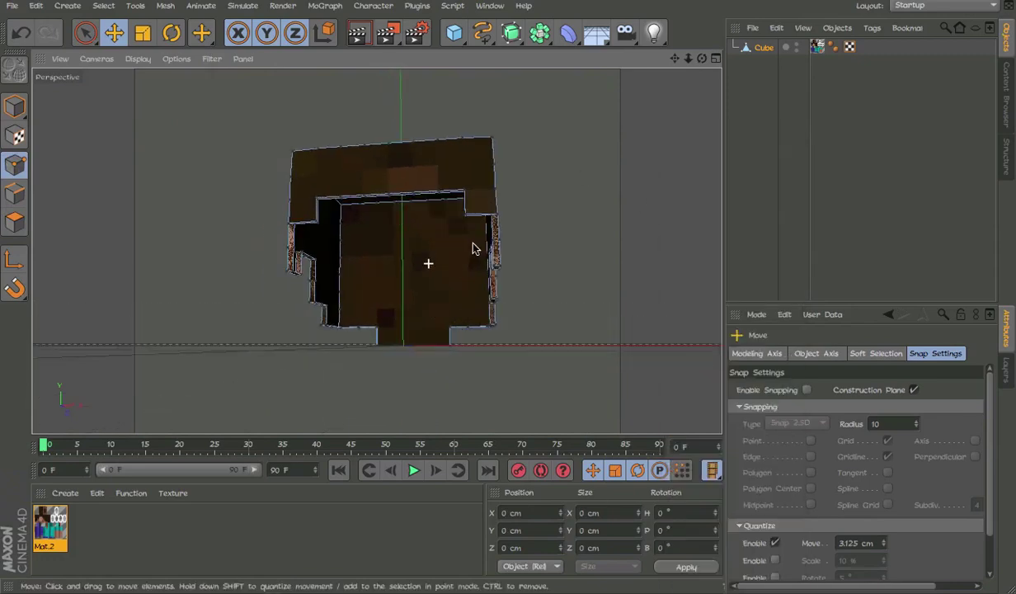
Switch to the BP UV Edit layout and activate UV Polygon Edit mode for the hair cube.
left_click(933, 3)
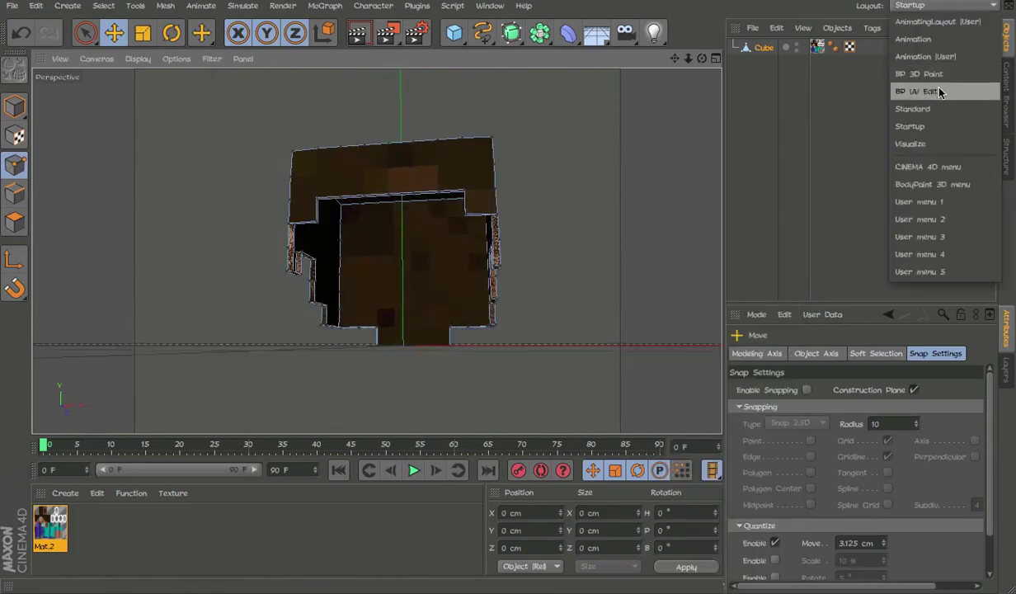
left_click(903, 84)
left_click(334, 31)
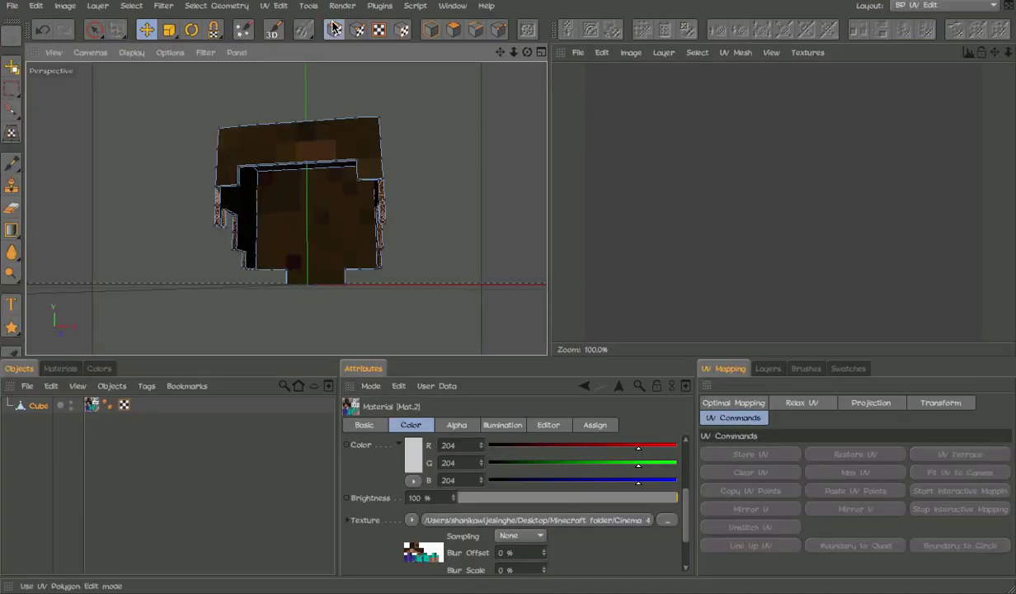
left_click_drag(338, 116, 367, 215, "alt")
left_click_drag(391, 260, 365, 306, "alt")
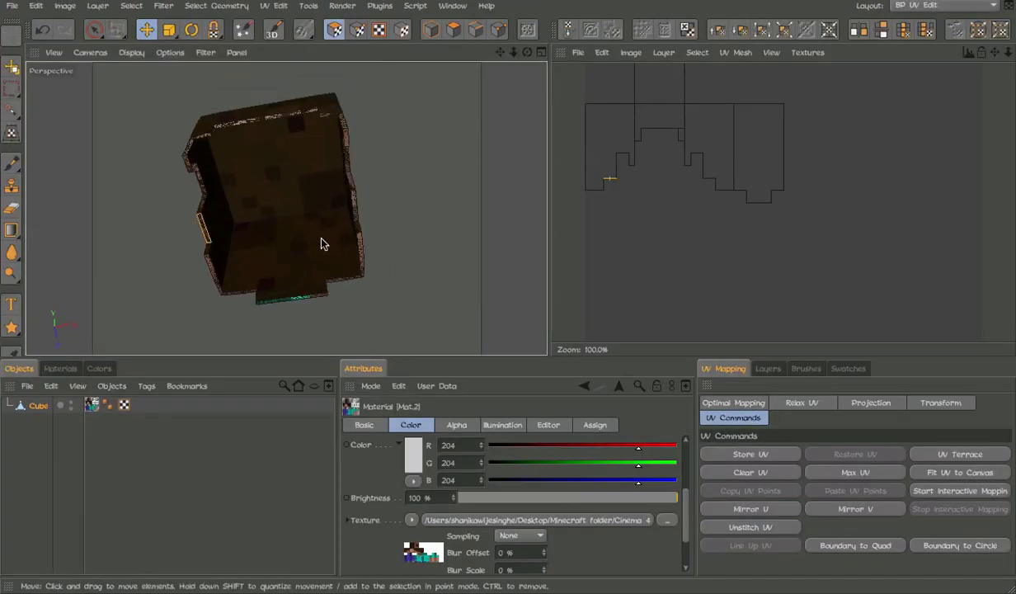
Set the viewport to the Bottom camera and select all rim polygons, leaving the large front face out of the selection.
key("F4")
left_click(131, 52)
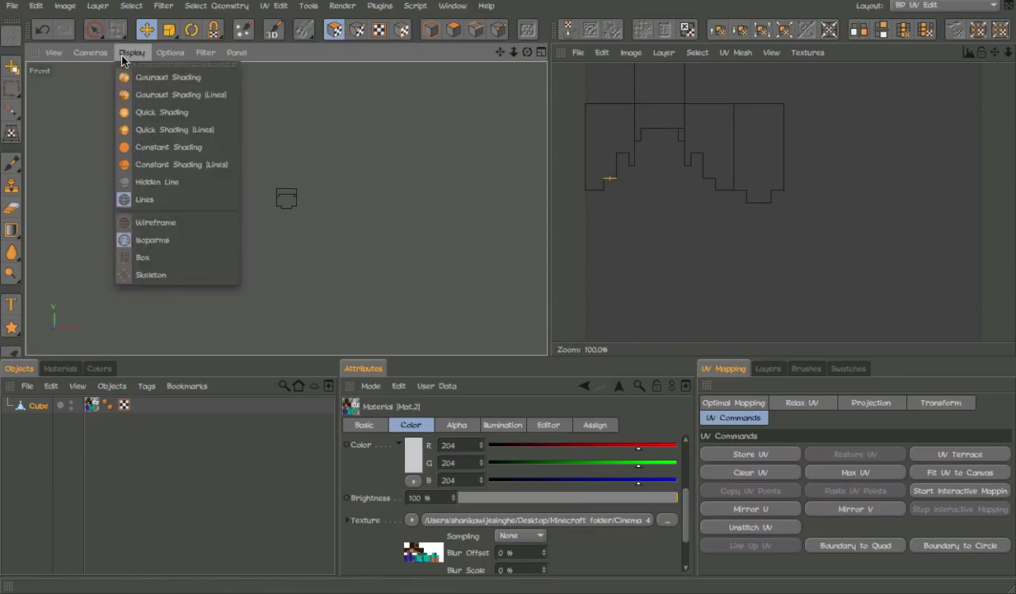
mouse_move(90, 52)
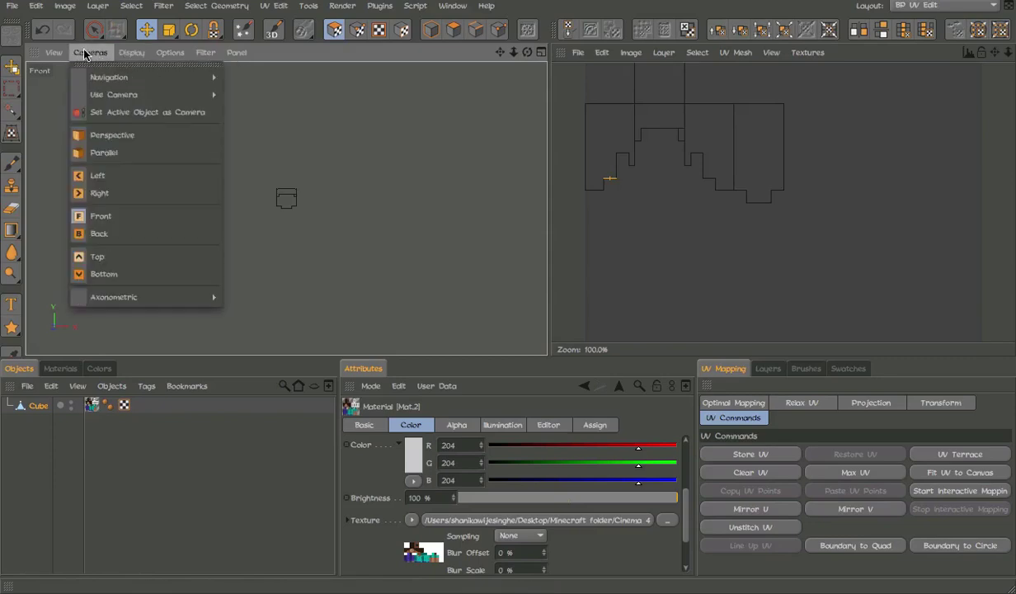
left_click(123, 274)
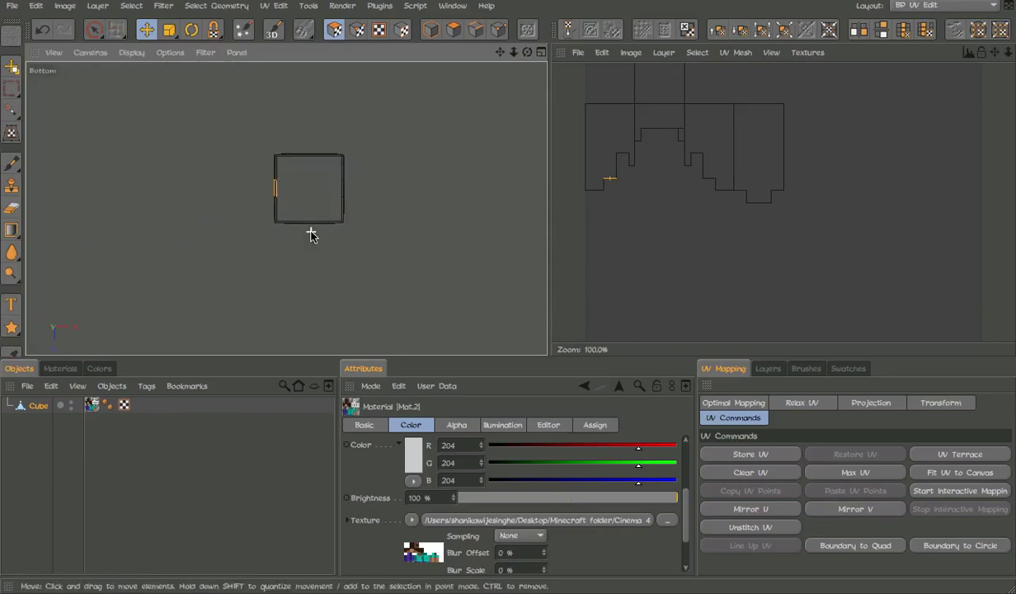
scroll(311, 235, "up", 2)
key("9")
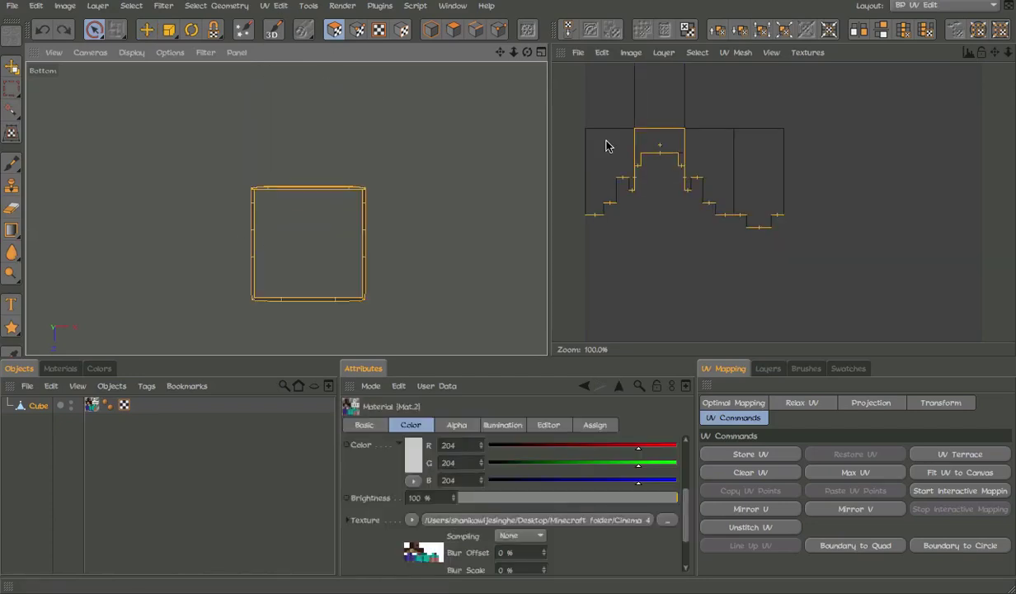
left_click_drag(607, 144, 654, 141, "ctrl")
Move the UVs of the selected rim polygons slightly up into the hair area of the texture.
key("e")
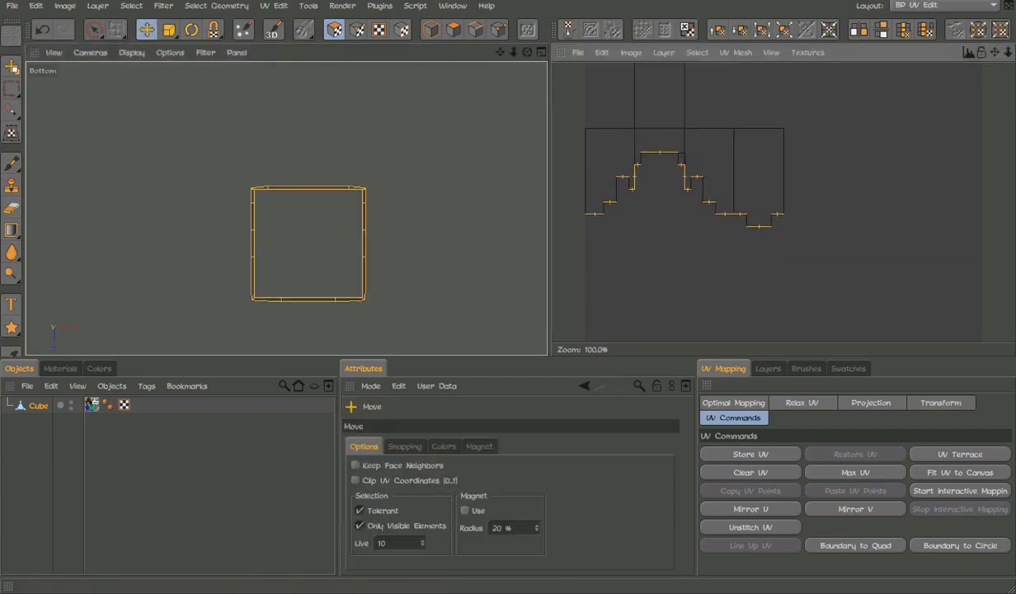
scroll(619, 179, "up", 5)
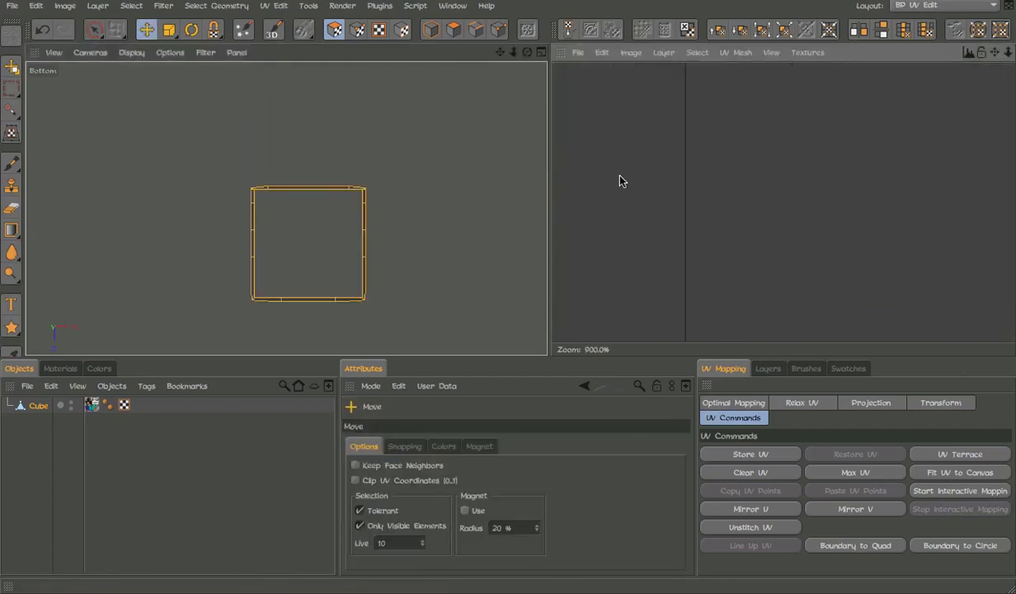
scroll(715, 156, "down", 3)
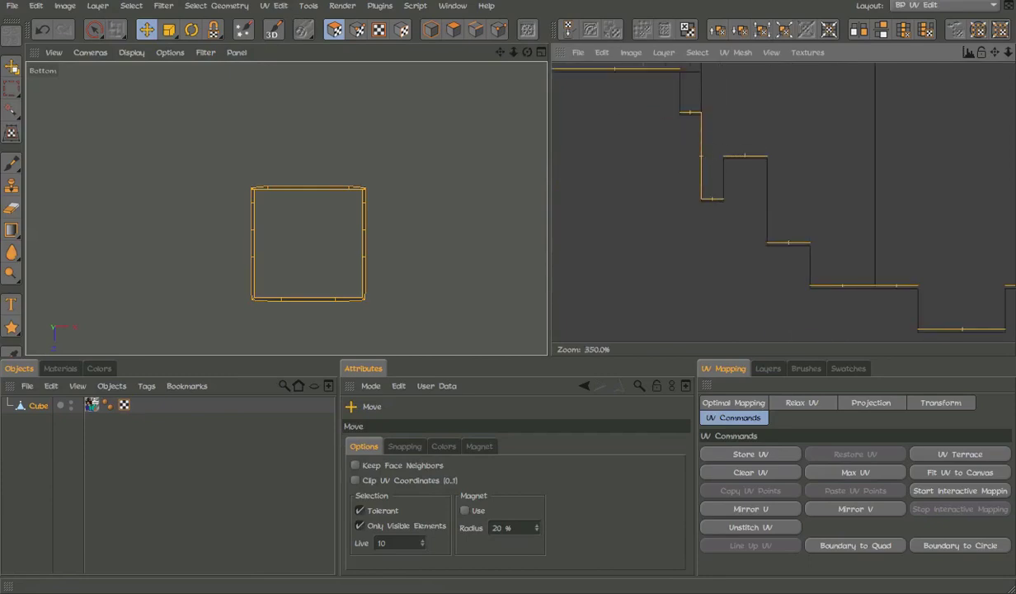
middle_click_drag(703, 179, 784, 184, "alt")
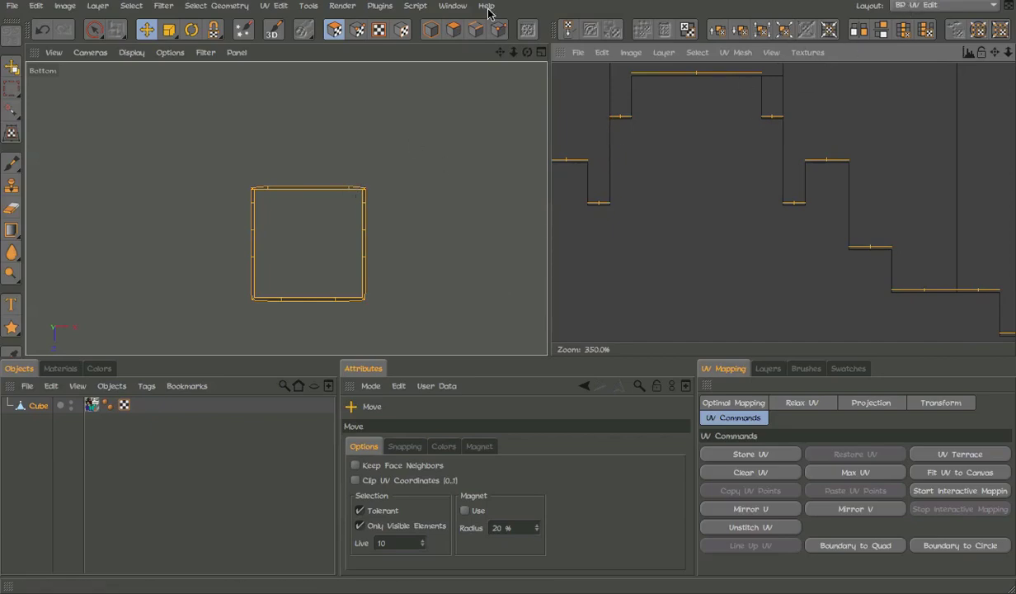
Select the vertical rim face on each side of the front in perspective view and shift their UVs sideways onto the side hair.
key("F1")
left_click_drag(361, 188, 341, 224, "alt")
scroll(339, 221, "up", 4)
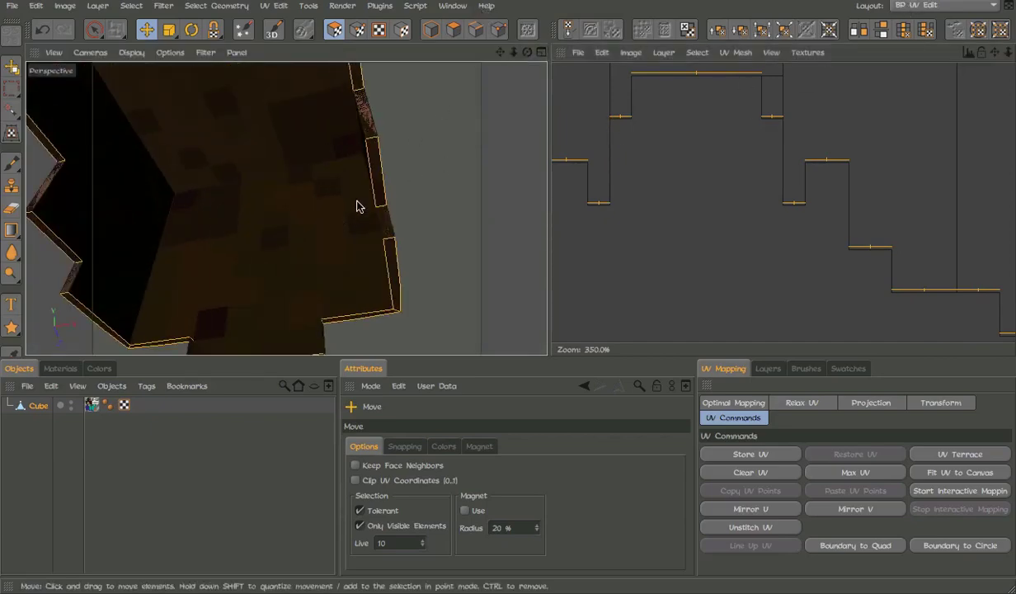
middle_click_drag(356, 201, 357, 272, "alt")
scroll(358, 272, "down", 2)
left_click(345, 126)
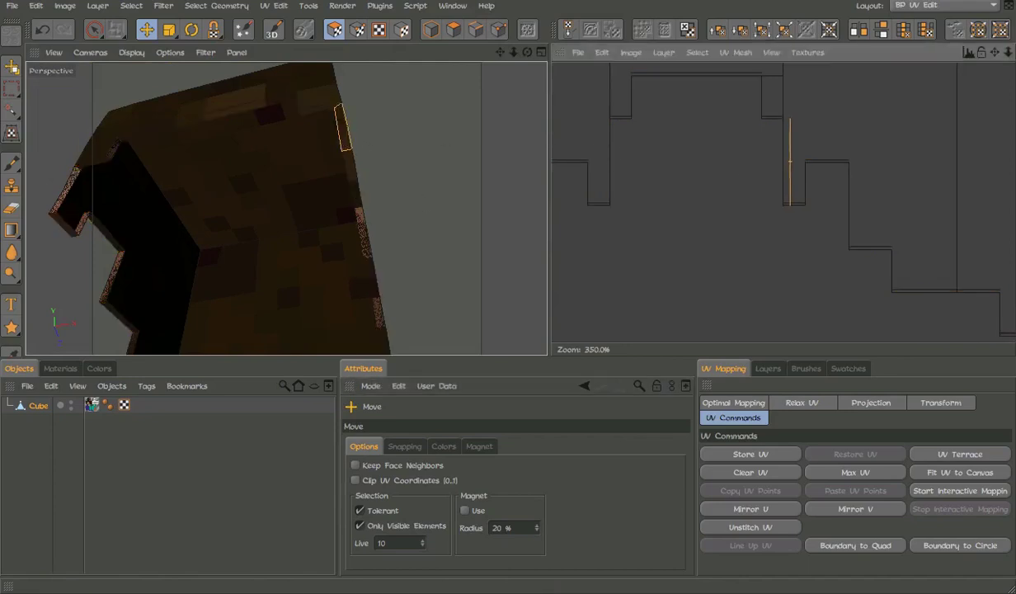
left_click_drag(320, 154, 451, 162, "alt")
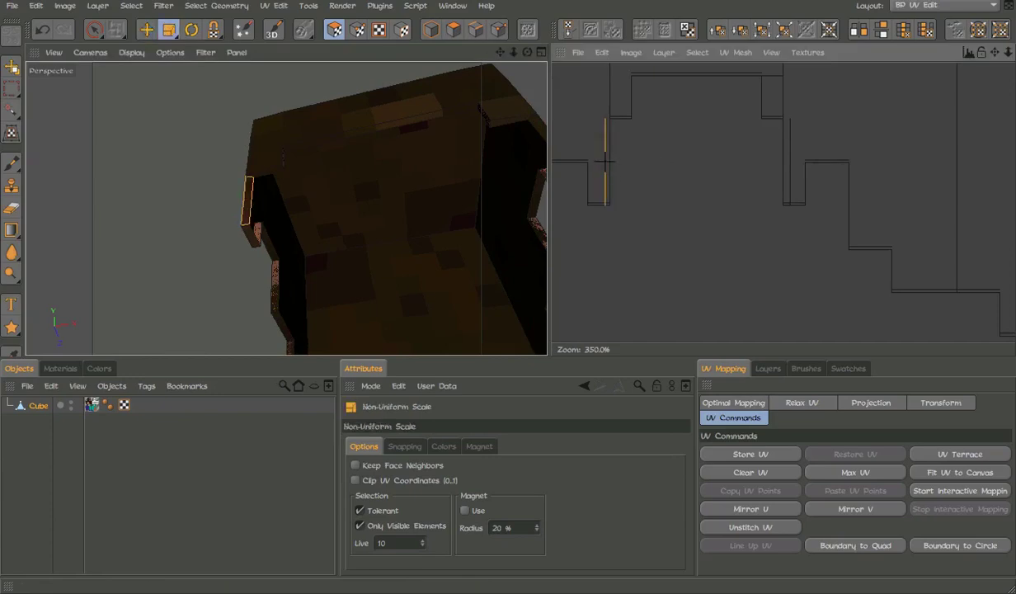
middle_click_drag(257, 221, 250, 123, "alt")
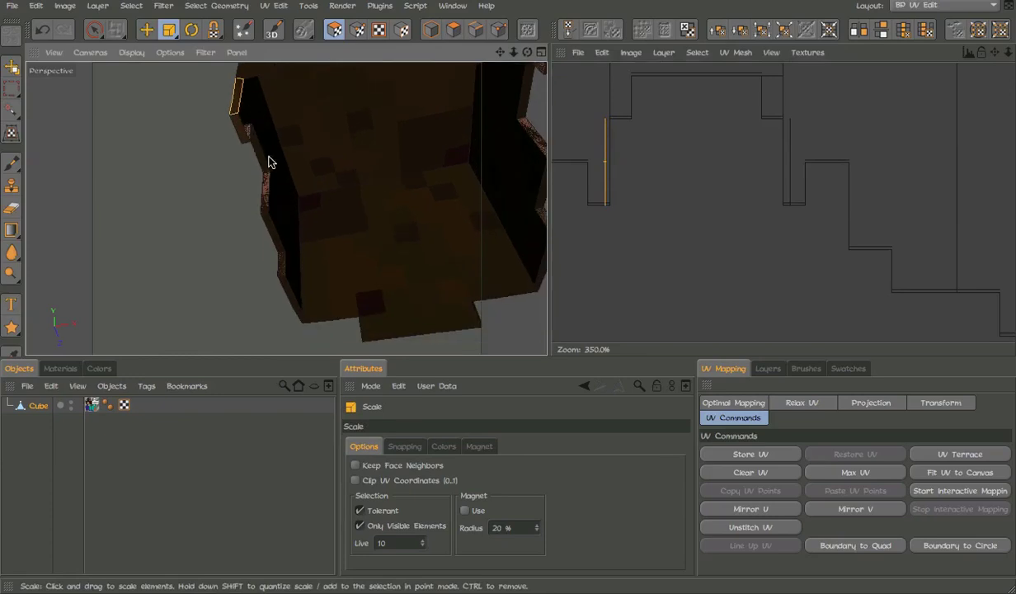
Shift the UVs of the vertical rim faces along one side and the adjoining front fringe sideways onto the neighbouring hair texture.
left_click_drag(249, 158, 299, 187, "alt")
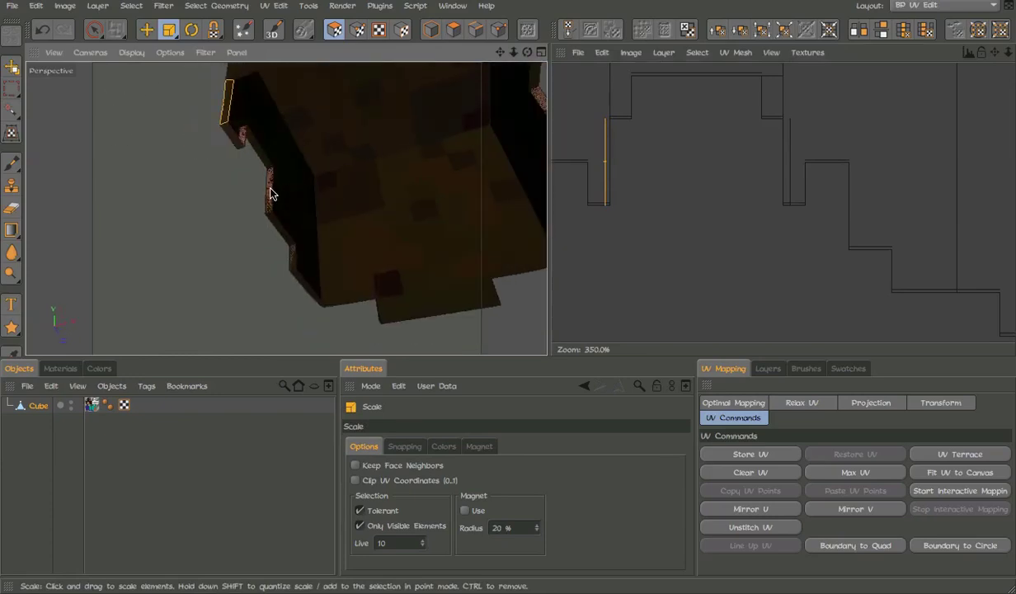
left_click(273, 194)
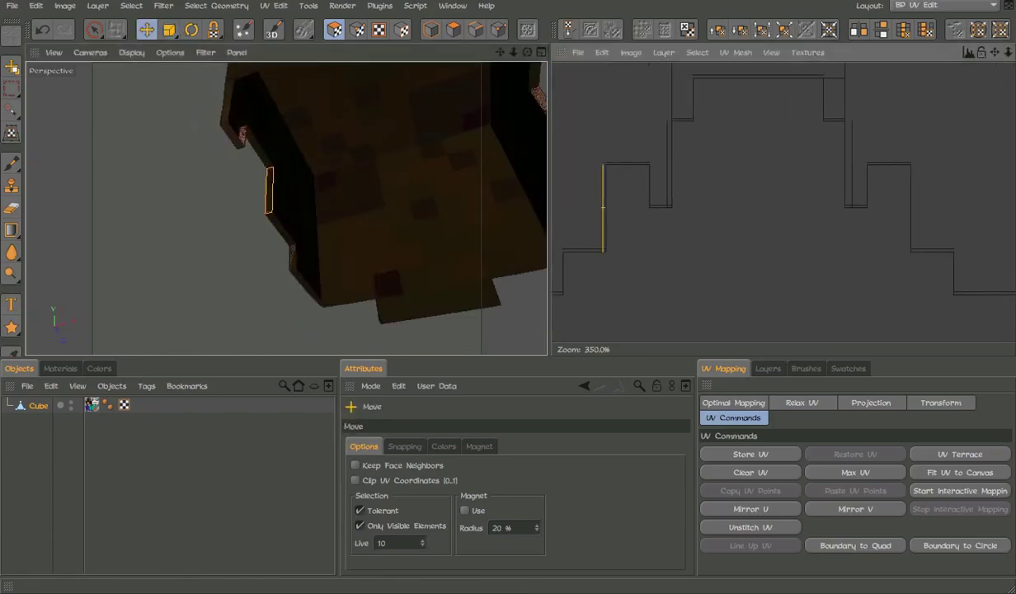
left_click_drag(241, 144, 242, 147, "alt")
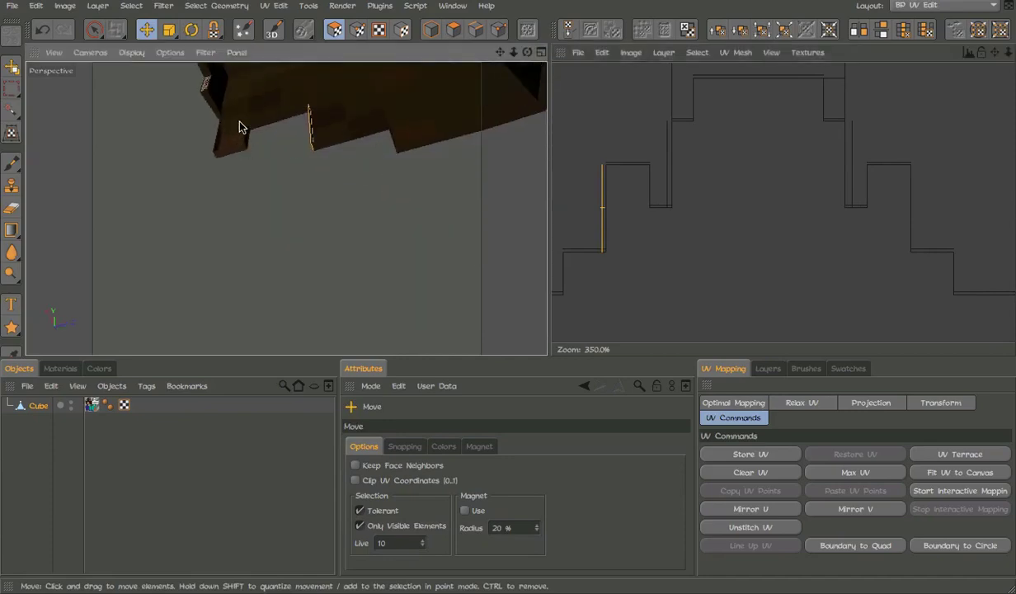
left_click(244, 143)
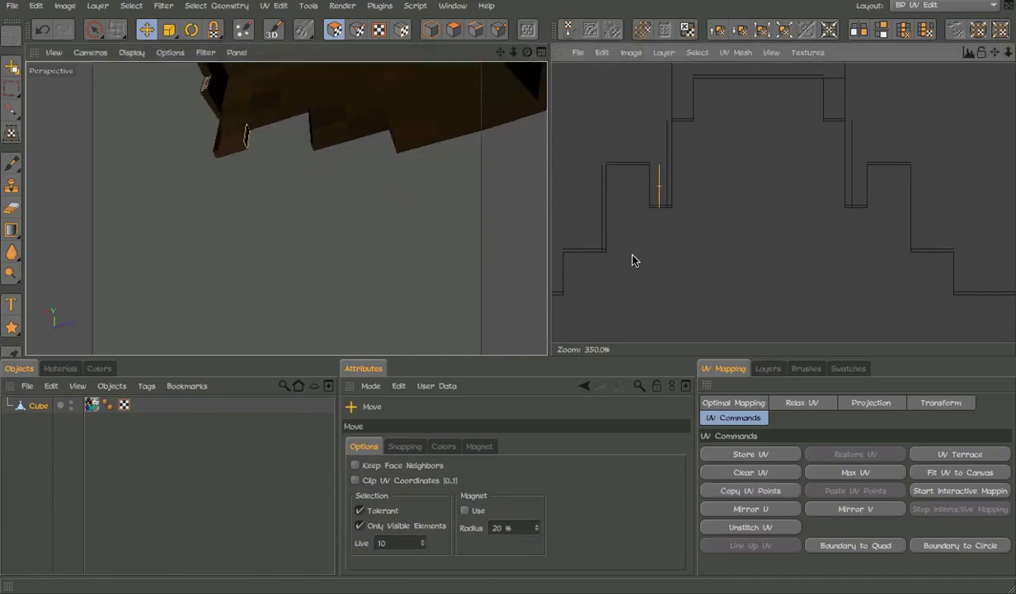
left_click_drag(273, 136, 240, 117, "alt")
left_click(278, 119)
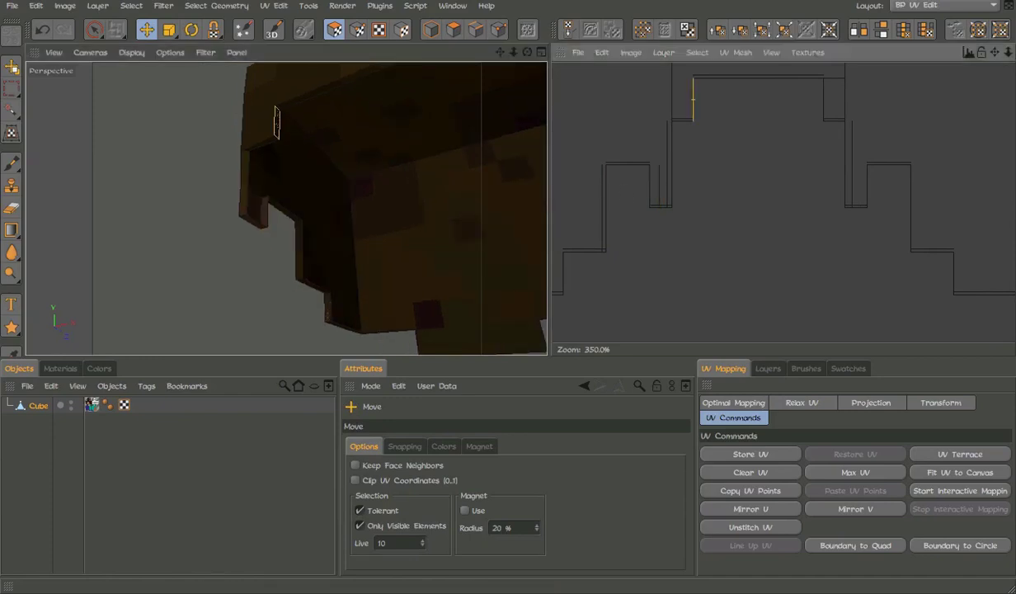
middle_click_drag(333, 288, 314, 251, "alt")
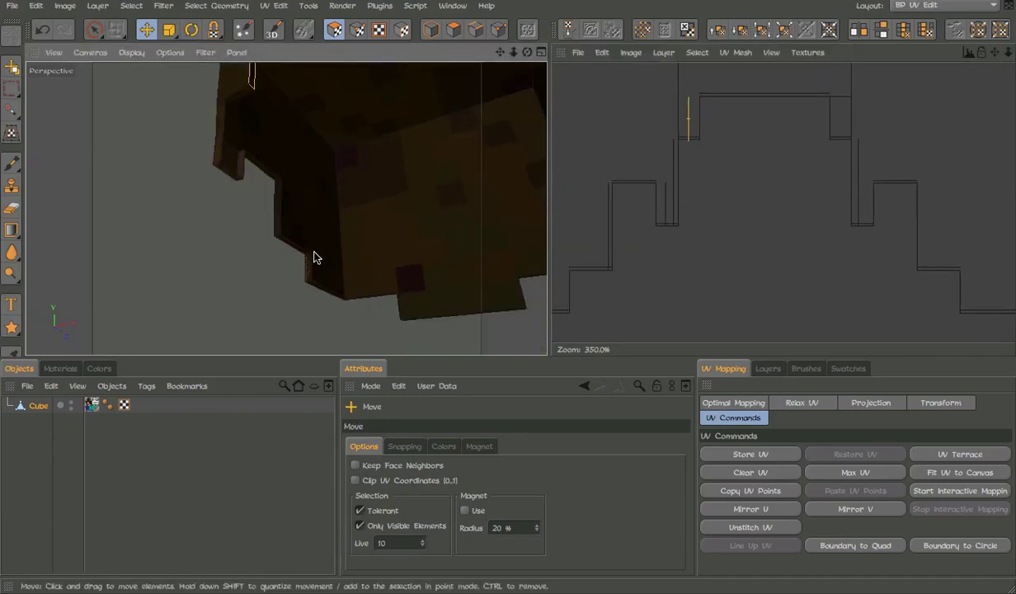
left_click(308, 267)
Shift the UVs of the vertical rim faces on the opposite side and its front fringe sideways onto the hair texture.
left_click_drag(239, 183, 296, 258, "alt")
left_click(318, 232)
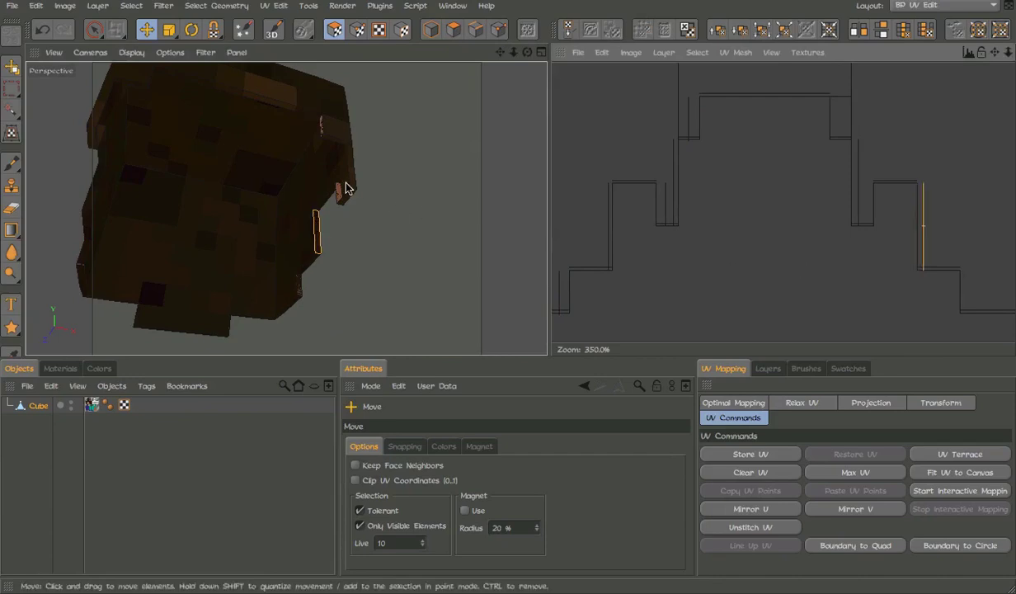
left_click(339, 193)
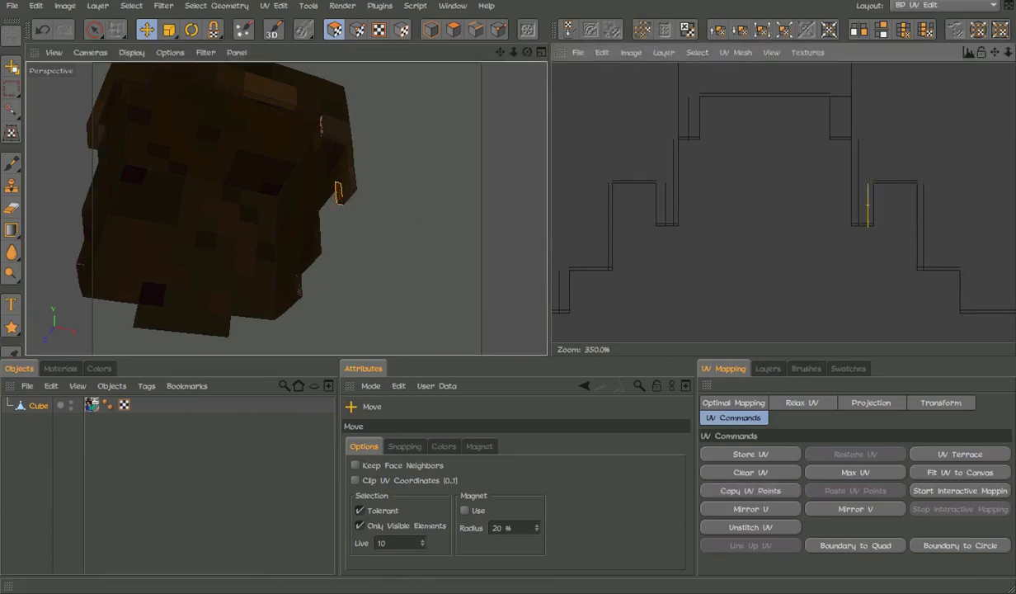
left_click(328, 127)
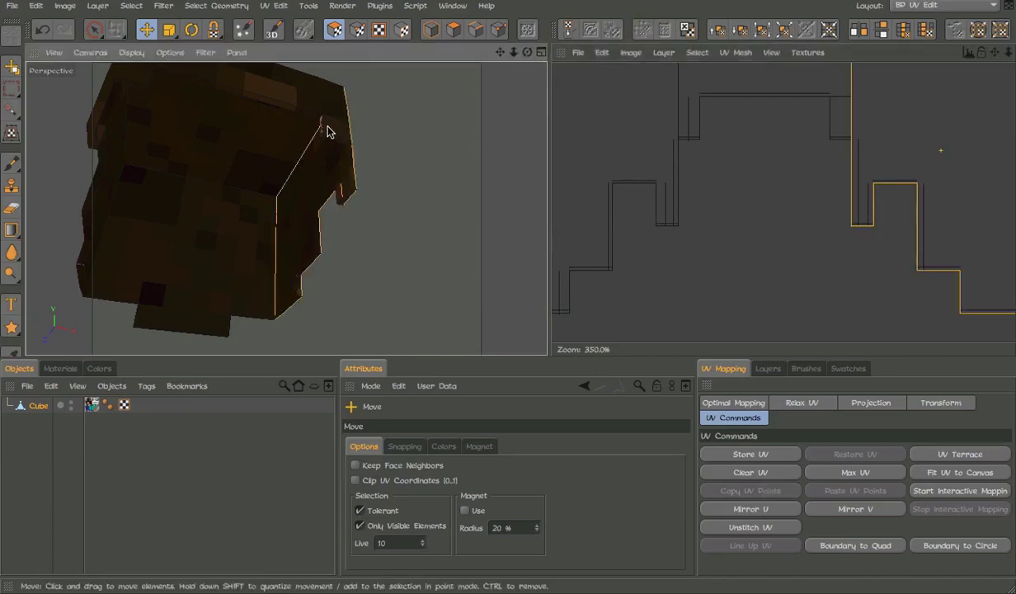
left_click(322, 126)
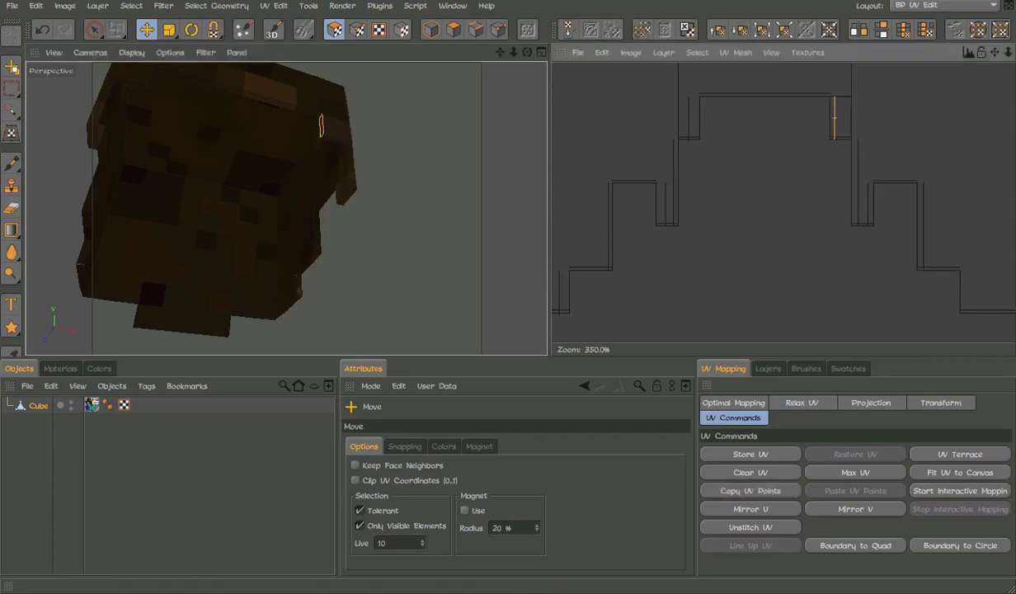
left_click_drag(302, 176, 347, 167, "alt")
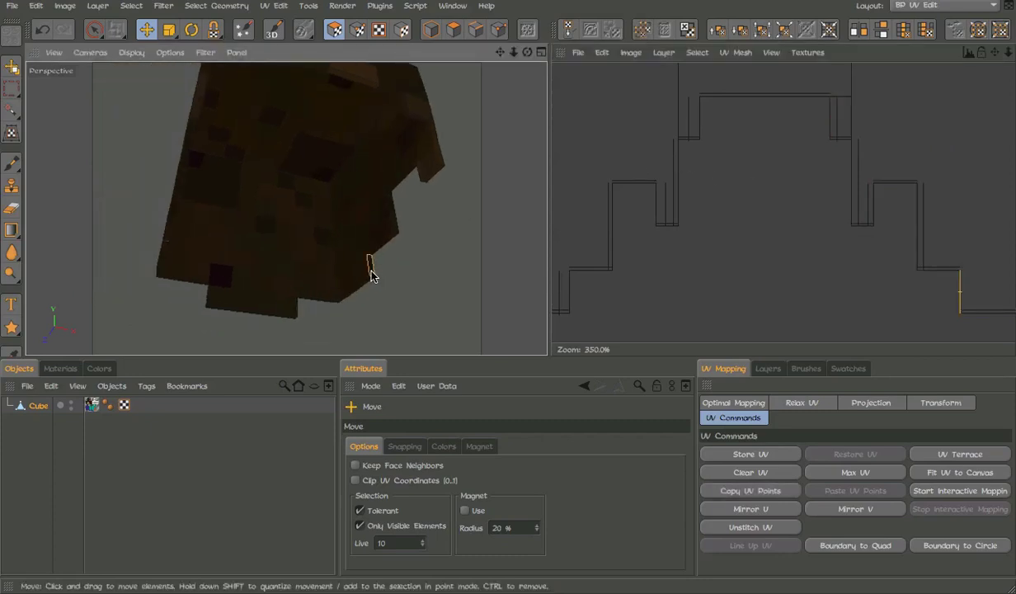
left_click_drag(765, 243, 773, 243)
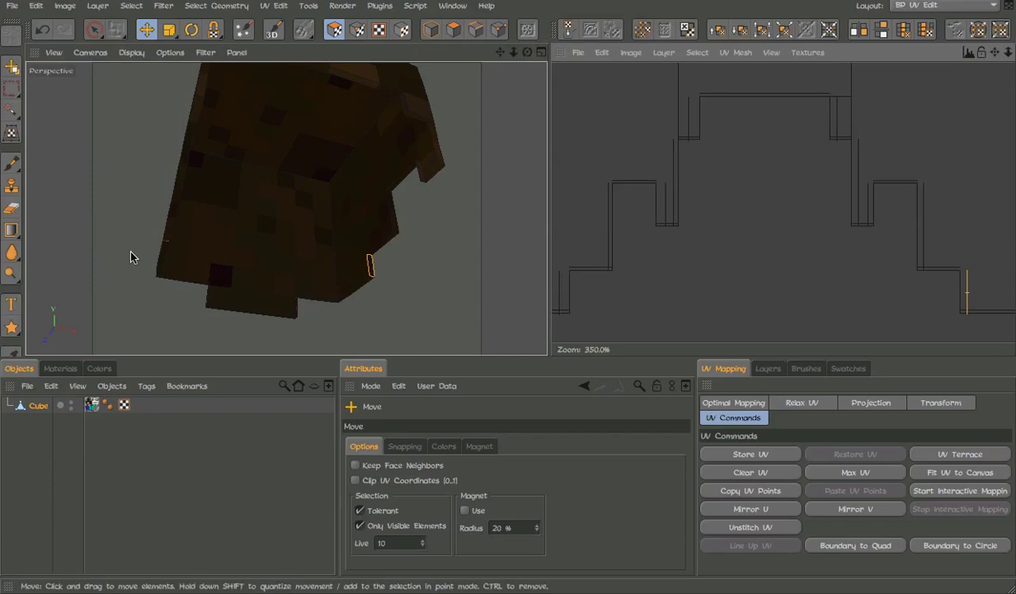
Recheck the lowest side rim face and shift the UVs of both vertical faces of the back flap inward onto the hair.
double_click(162, 259)
left_click_drag(163, 254, 344, 282, "alt")
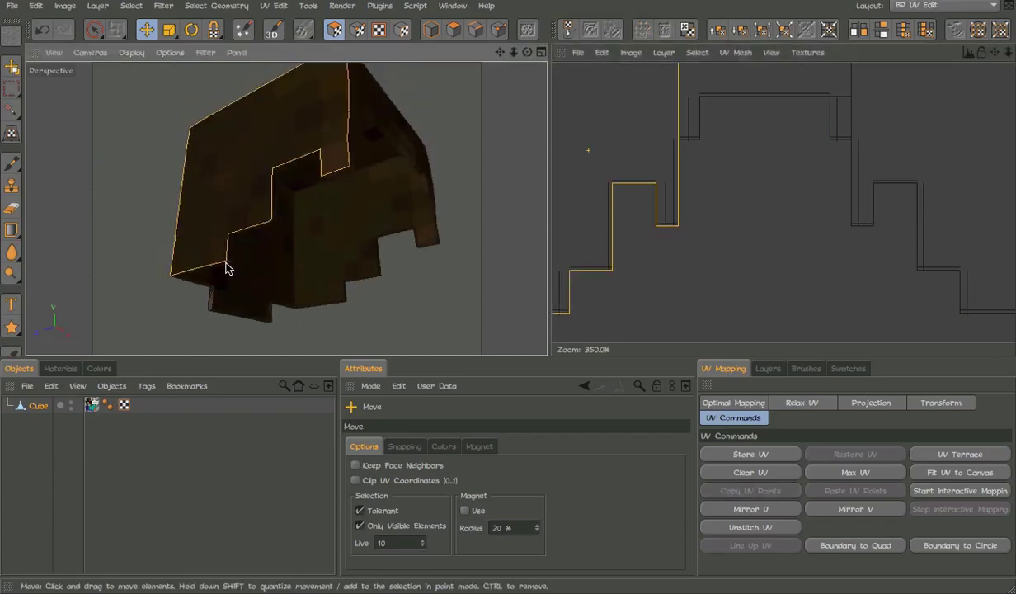
left_click(229, 250)
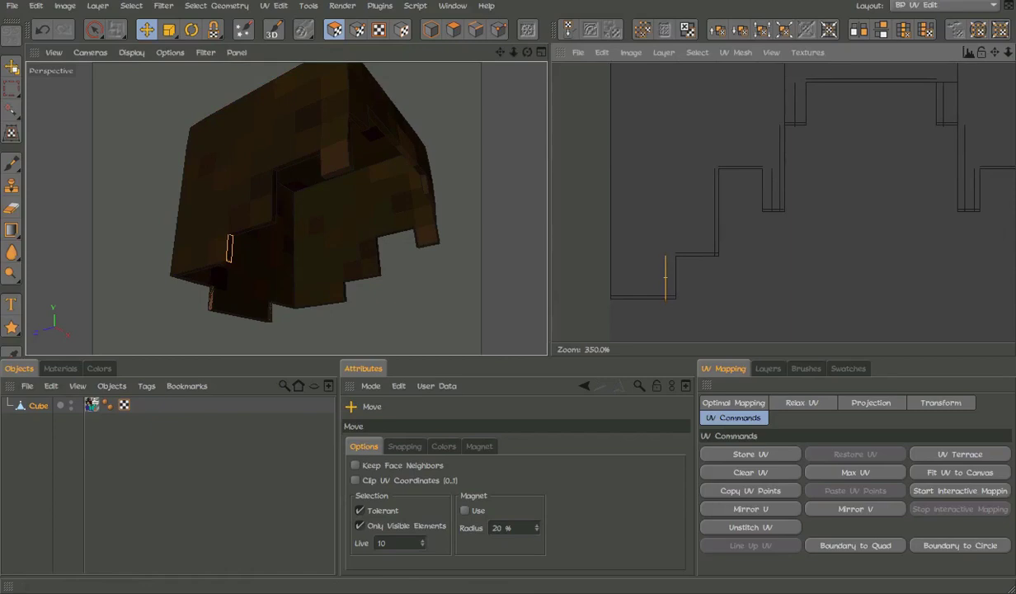
left_click(211, 298)
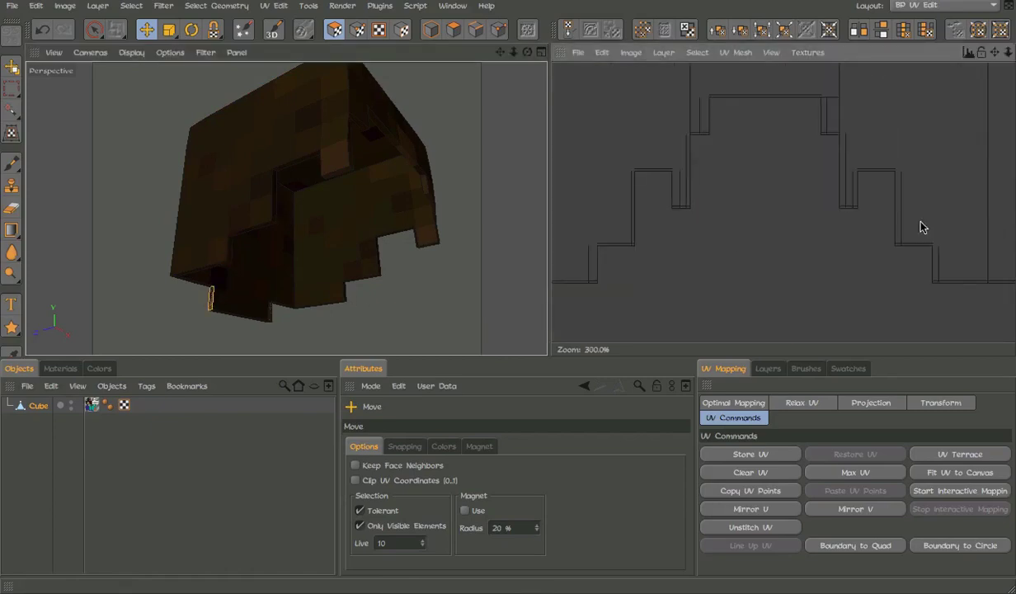
left_click(271, 309)
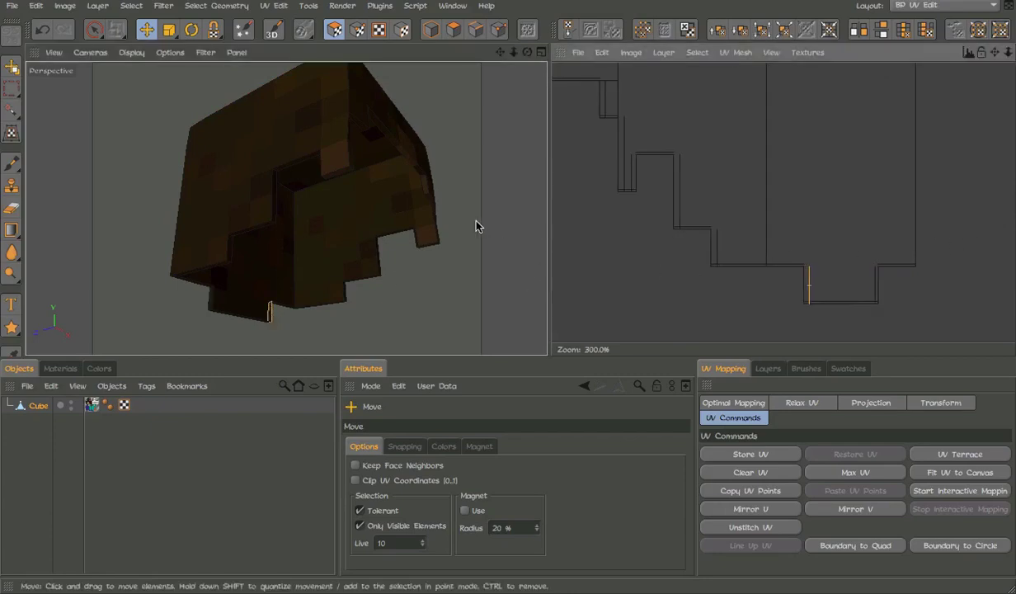
left_click_drag(476, 224, 287, 229, "alt")
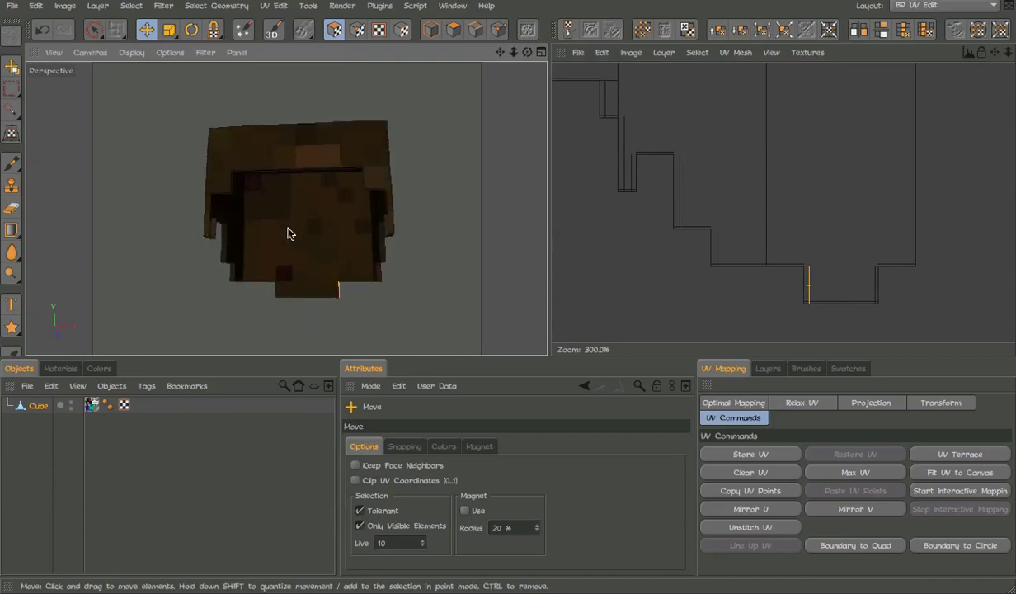
Leave UV Polygon Edit for Model mode with Live Selection active, and return to the Startup layout.
left_click(95, 30)
left_click(432, 30)
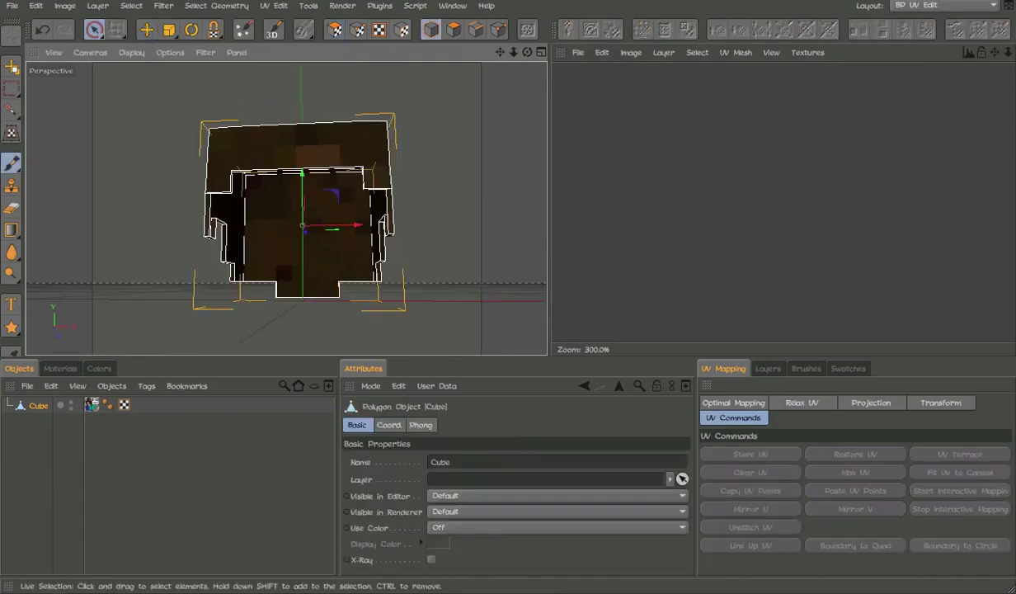
left_click(945, 5)
left_click(951, 118)
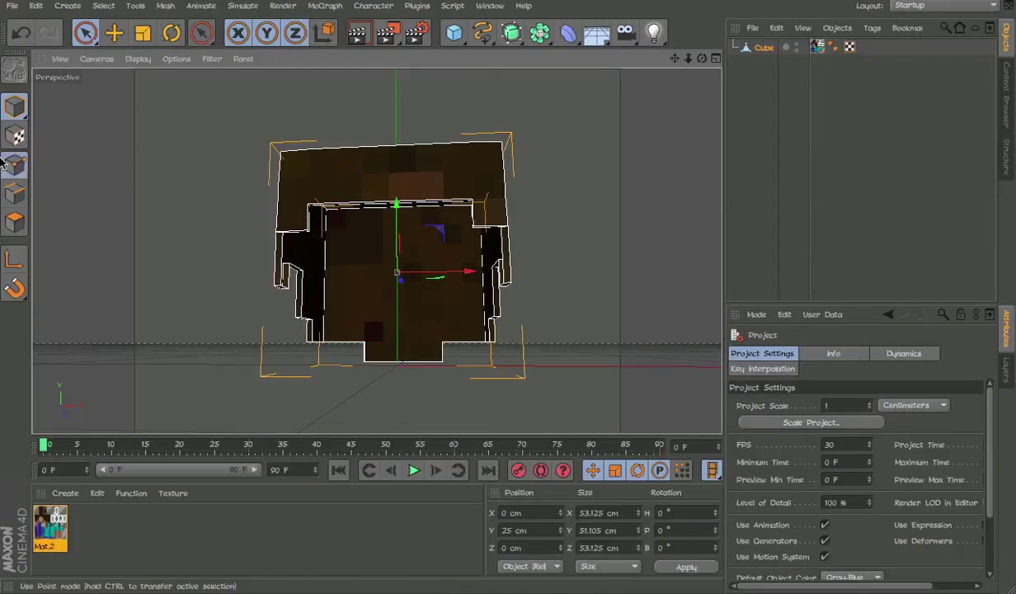
In Point mode, select and delete the redundant points along the hair's straight front and corner edges.
left_click(15, 165)
scroll(309, 218, "up", 4)
left_click_drag(413, 193, 415, 159, "alt")
middle_click_drag(401, 168, 380, 190, "alt")
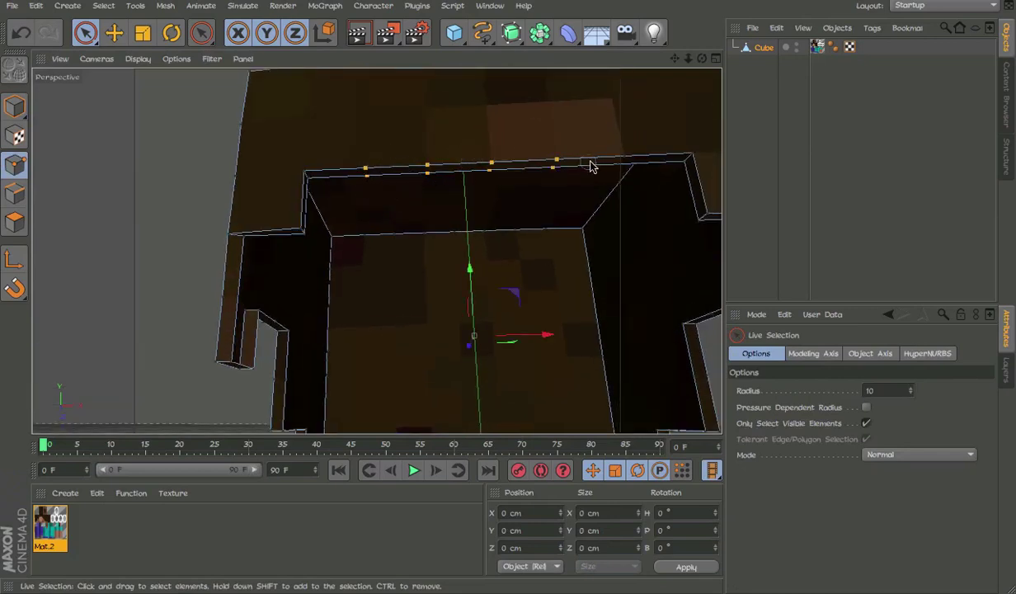
left_click_drag(582, 162, 326, 400, "alt")
scroll(429, 279, "down", 5)
left_click(385, 270)
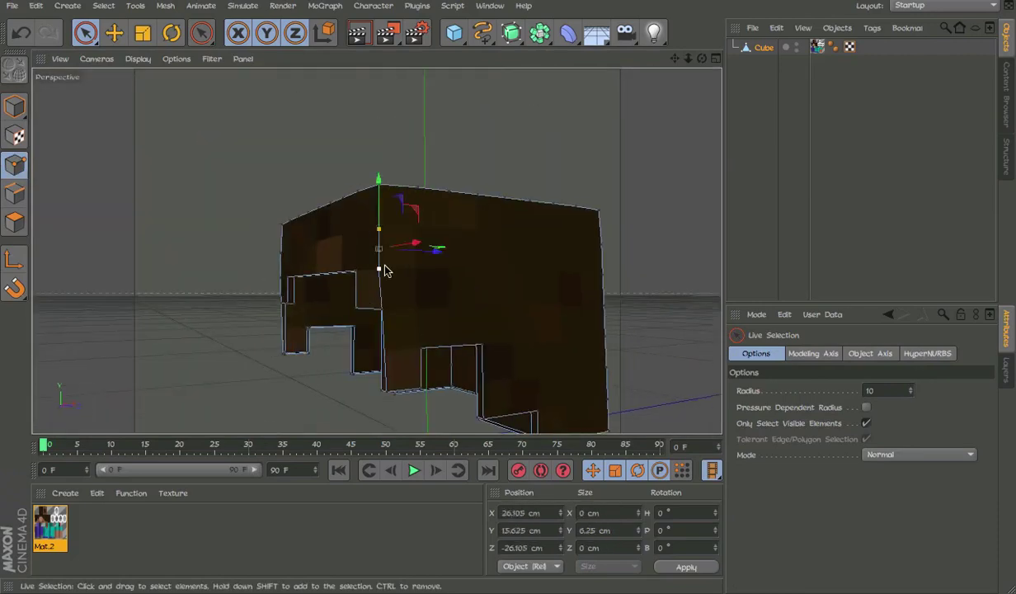
left_click(528, 240)
left_click_drag(528, 240, 524, 337, "alt")
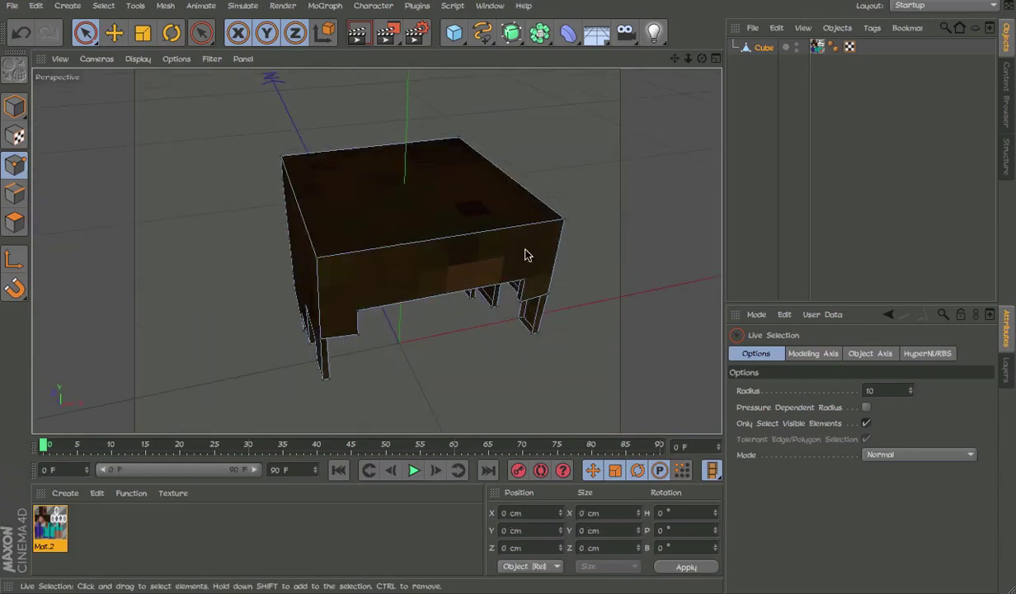
scroll(575, 272, "up", 2)
left_click_drag(576, 272, 234, 257, "alt")
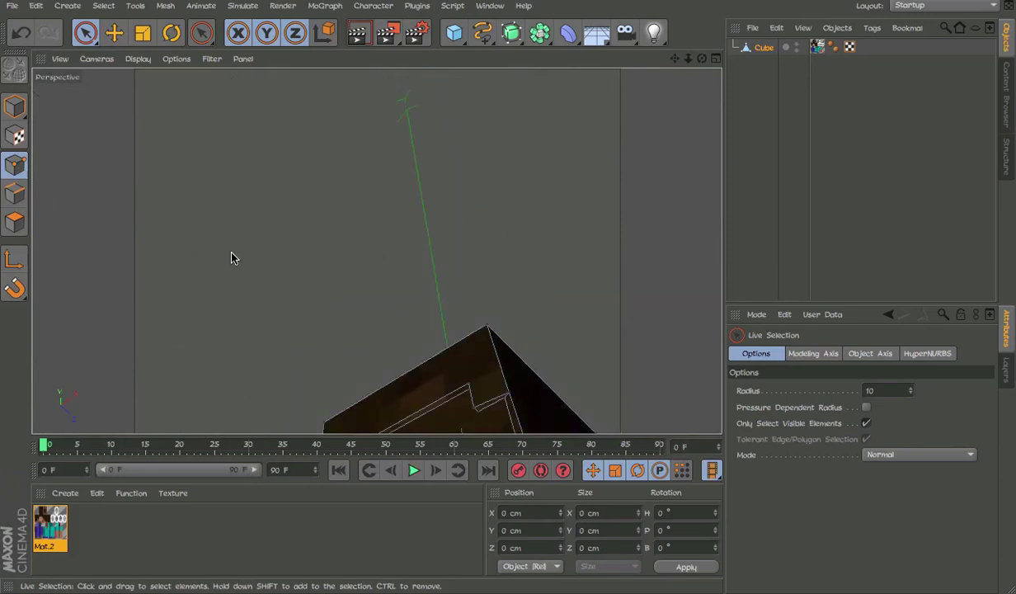
Return to Model mode and inspect the cleaned-up hair from the front, below and above.
left_click(15, 105)
left_click_drag(53, 102, 484, 411, "alt")
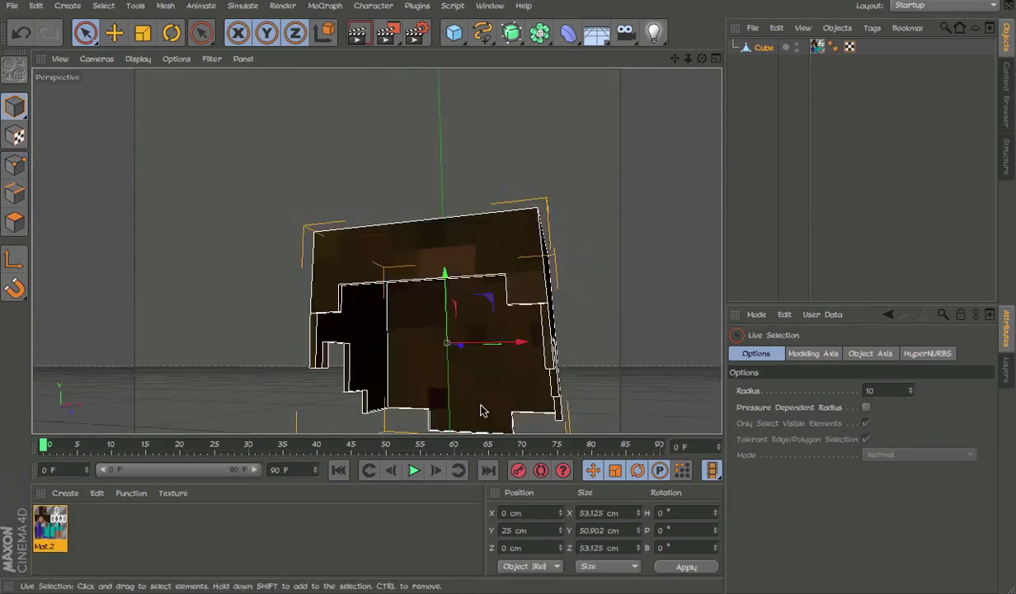
left_click(605, 270)
left_click_drag(488, 266, 567, 351, "alt")
left_click(476, 290)
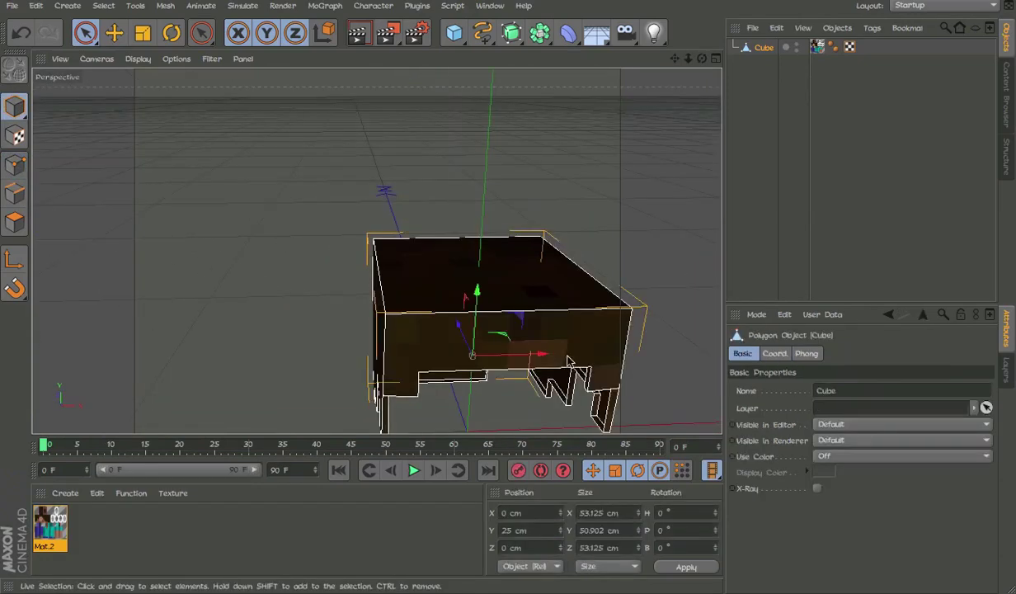
left_click_drag(476, 290, 393, 193, "alt")
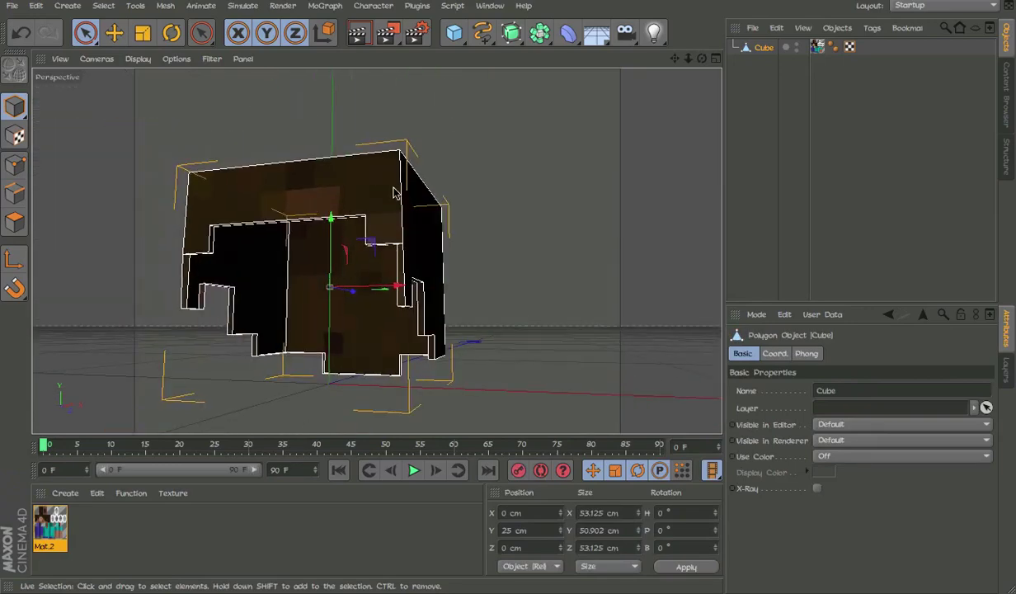
Check the point and polygon counts in the object information of the hair cube.
left_click(426, 291)
left_click(764, 47)
left_click(838, 27)
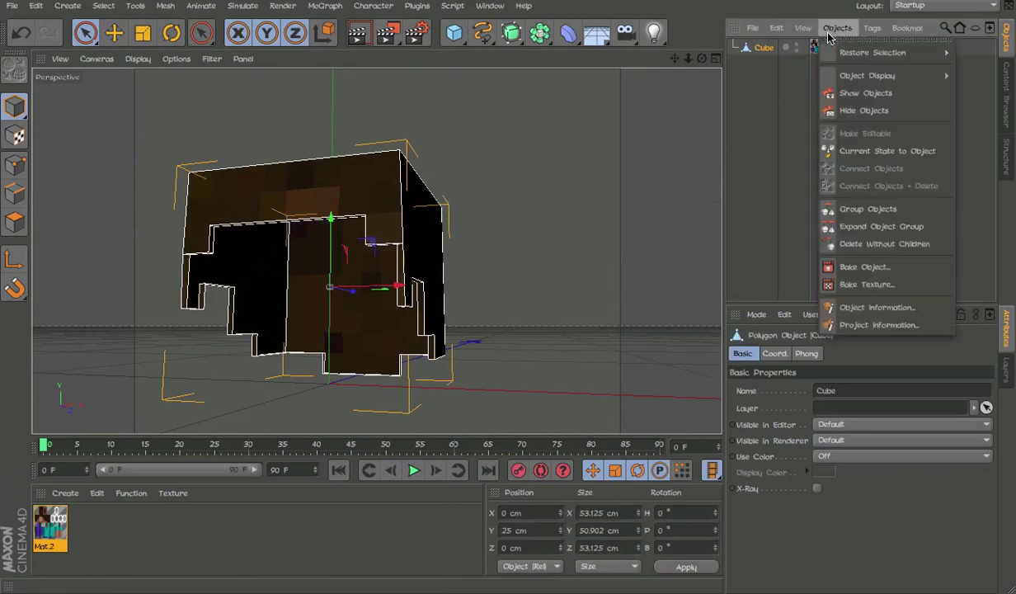
left_click(871, 307)
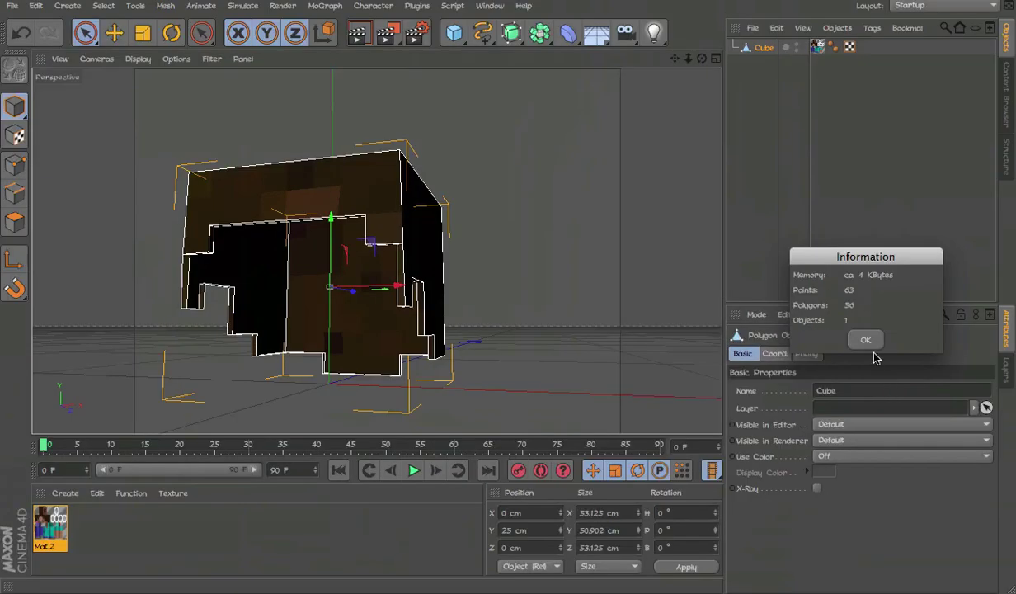
left_click(866, 339)
left_click_drag(352, 294, 465, 397, "alt")
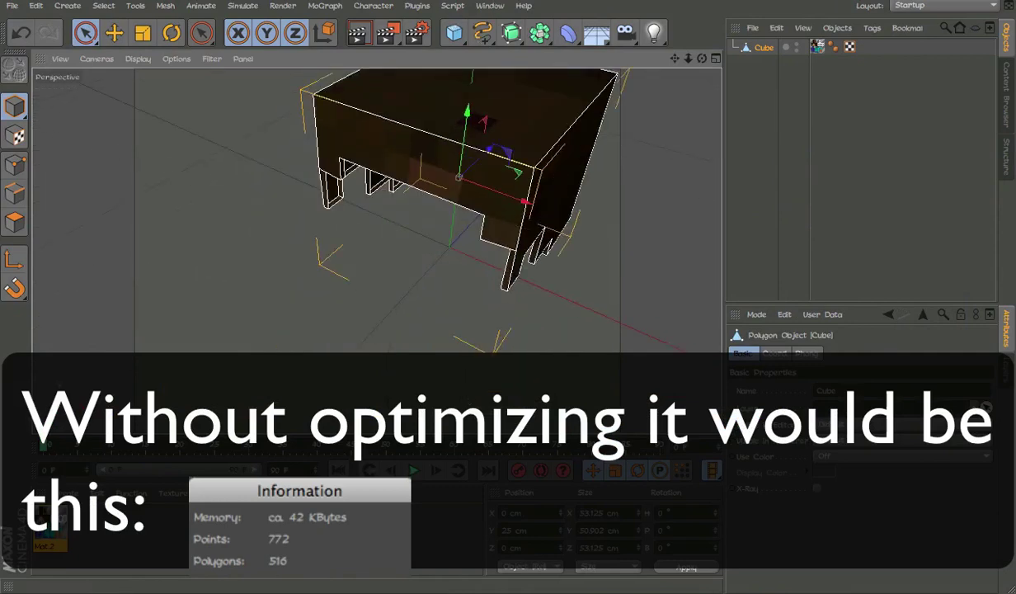